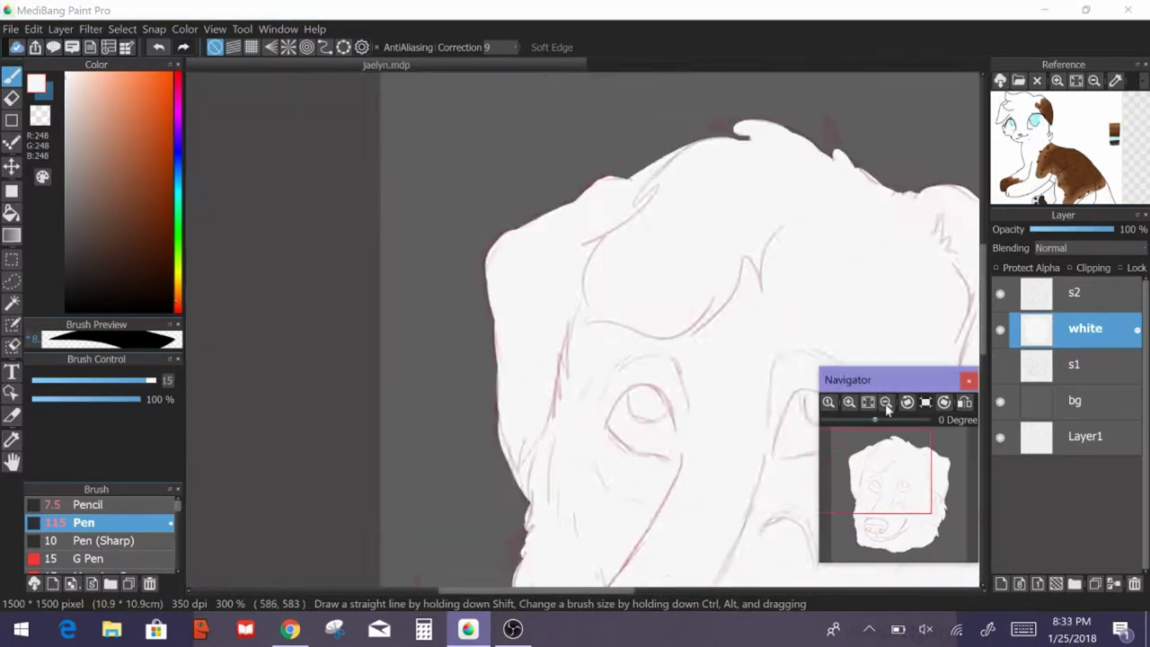
# - Add a layer above the white base and paint the dog's ear on the viewer's right in the reference's brown with the Watercolor brush
pyautogui.click(1000, 583)
pyautogui.scroll(3, 1051, 148)
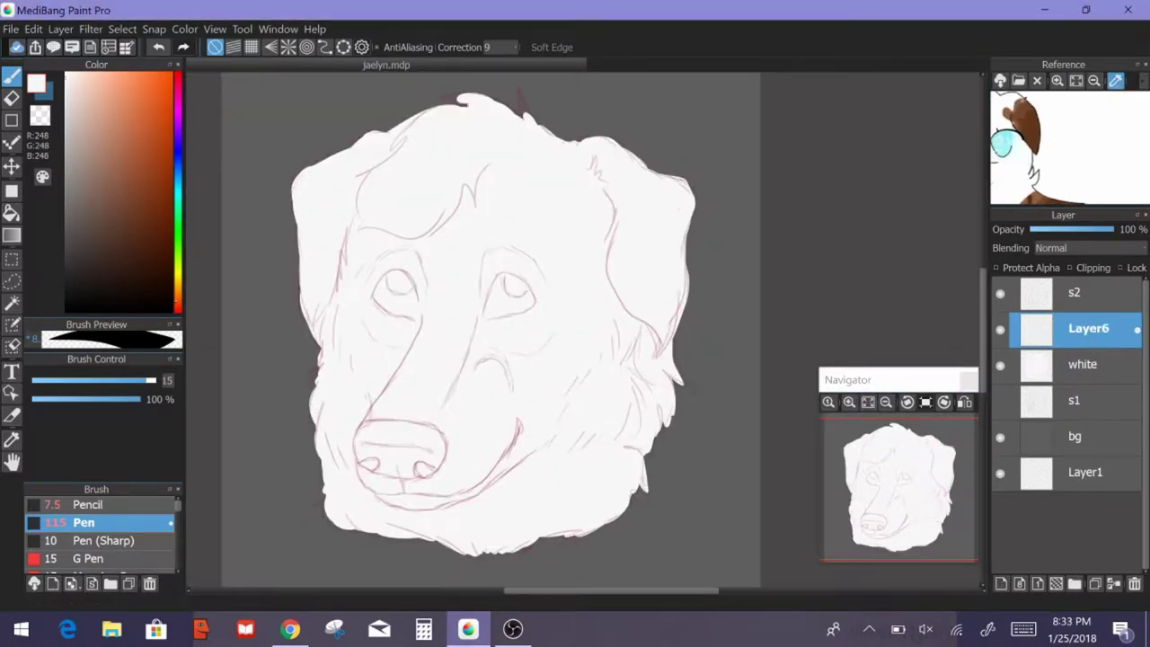
pyautogui.click(1089, 126)
pyautogui.click(87, 504)
pyautogui.moveTo(651, 223); pyautogui.dragTo(650, 286)
pyautogui.hotkey('ctrl', 'z')
pyautogui.scroll(-2, 99, 530)
pyautogui.click(106, 515)
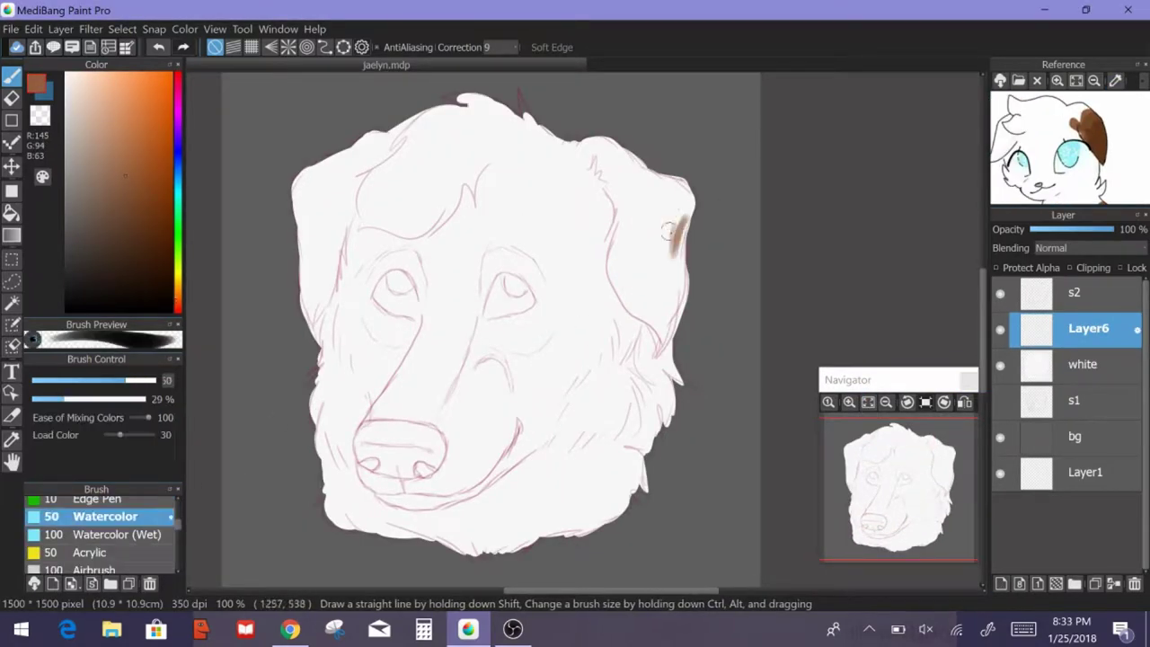
pyautogui.moveTo(628, 179)
pyautogui.mouseDown()
pyautogui.moveTo(618, 288)
pyautogui.moveTo(638, 314)
pyautogui.moveTo(657, 223)
pyautogui.moveTo(672, 217)
pyautogui.mouseUp()
pyautogui.moveTo(680, 269)
pyautogui.mouseDown()
pyautogui.moveTo(636, 273)
pyautogui.moveTo(597, 171)
pyautogui.moveTo(603, 188)
pyautogui.moveTo(669, 216)
pyautogui.mouseUp()
# - Shade and blend the lower part of the brown ear on new layers with a darker brown sampled from the reference
pyautogui.hotkey('ctrl', 'shift', 'n')
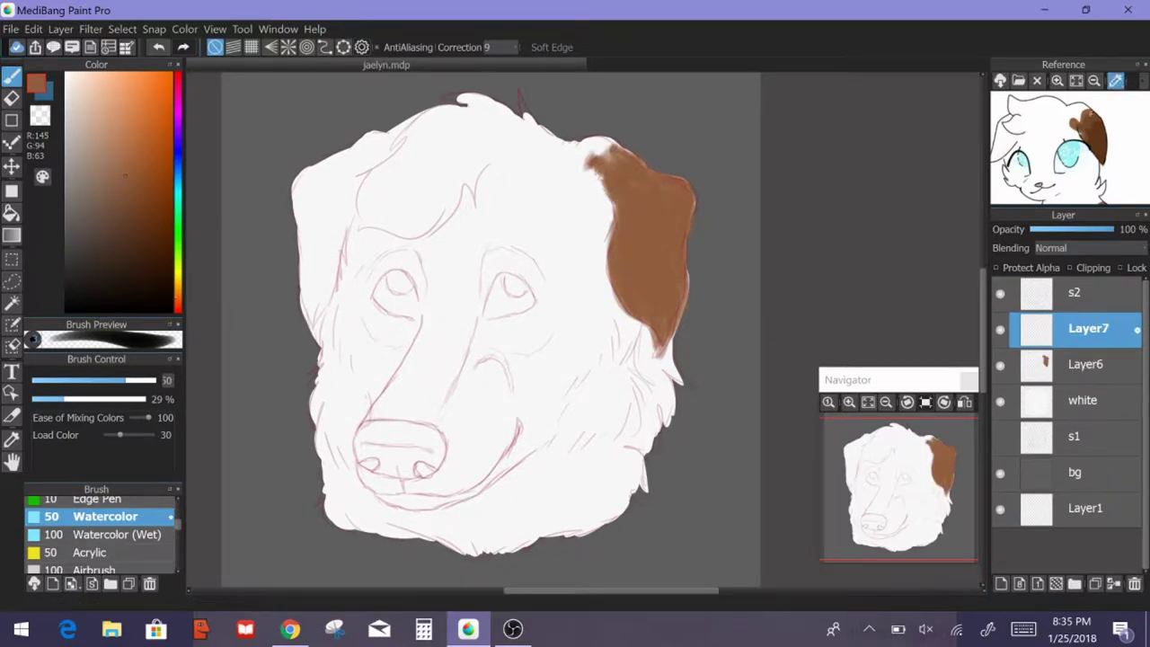
pyautogui.click(1089, 125)
pyautogui.moveTo(628, 256); pyautogui.dragTo(647, 310)
pyautogui.moveTo(669, 229); pyautogui.dragTo(651, 337)
pyautogui.moveTo(638, 274)
pyautogui.mouseDown()
pyautogui.moveTo(669, 184)
pyautogui.moveTo(680, 192)
pyautogui.mouseUp()
pyautogui.keyDown('alt'); pyautogui.click(624, 256); pyautogui.keyUp('alt')
pyautogui.hotkey('ctrl', 'shift', 'n')
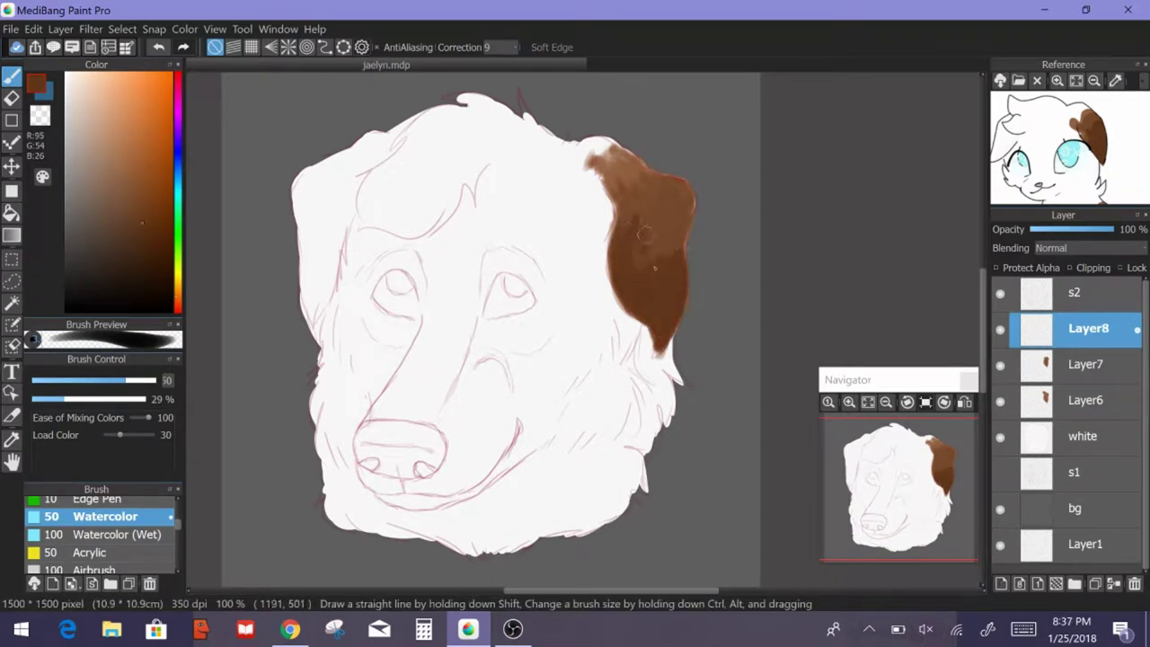
# - Sample the eye blue from the reference and fill both eyes with the Pen on a new layer, cleaning the edges with the eraser
pyautogui.click(1114, 80)
pyautogui.click(1067, 155)
pyautogui.scroll(4, 395, 287)
pyautogui.hotkey('ctrl', 'shift', 'n')
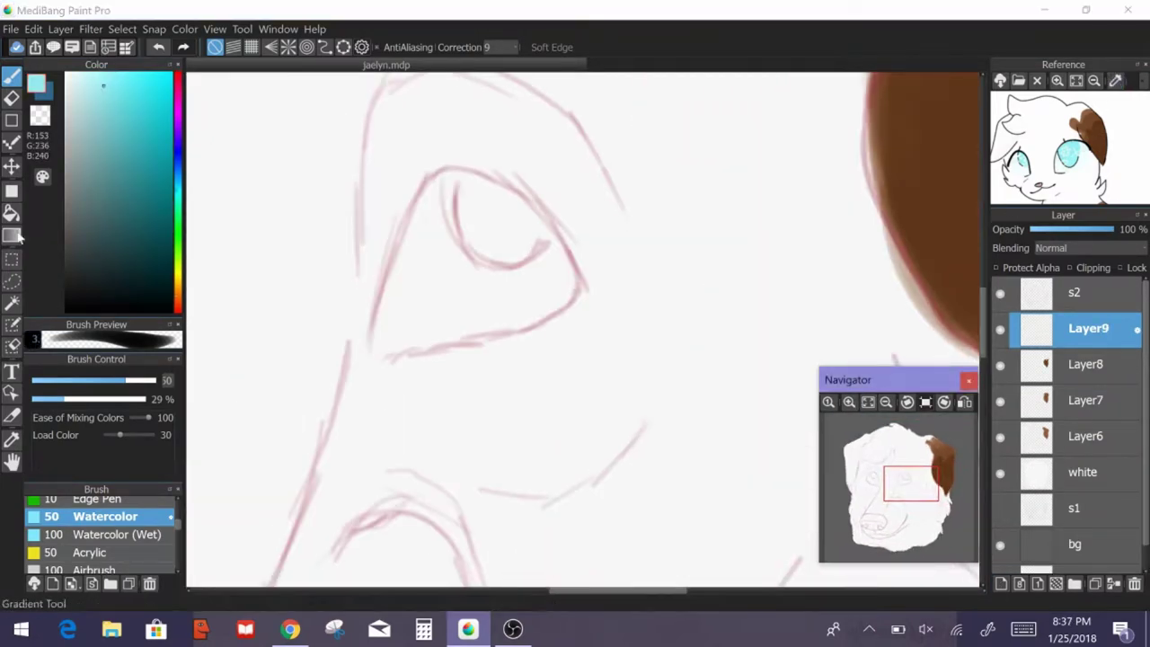
pyautogui.click(84, 522)
pyautogui.moveTo(445, 191); pyautogui.dragTo(413, 297)
pyautogui.moveTo(386, 332); pyautogui.dragTo(517, 305)
pyautogui.moveTo(444, 191); pyautogui.dragTo(539, 243)
pyautogui.moveTo(485, 269)
pyautogui.mouseDown()
pyautogui.moveTo(526, 206)
pyautogui.moveTo(380, 308)
pyautogui.moveTo(488, 350)
pyautogui.moveTo(413, 265)
pyautogui.moveTo(454, 432)
pyautogui.moveTo(527, 348)
pyautogui.mouseUp()
pyautogui.click(410, 319)
pyautogui.press('e')
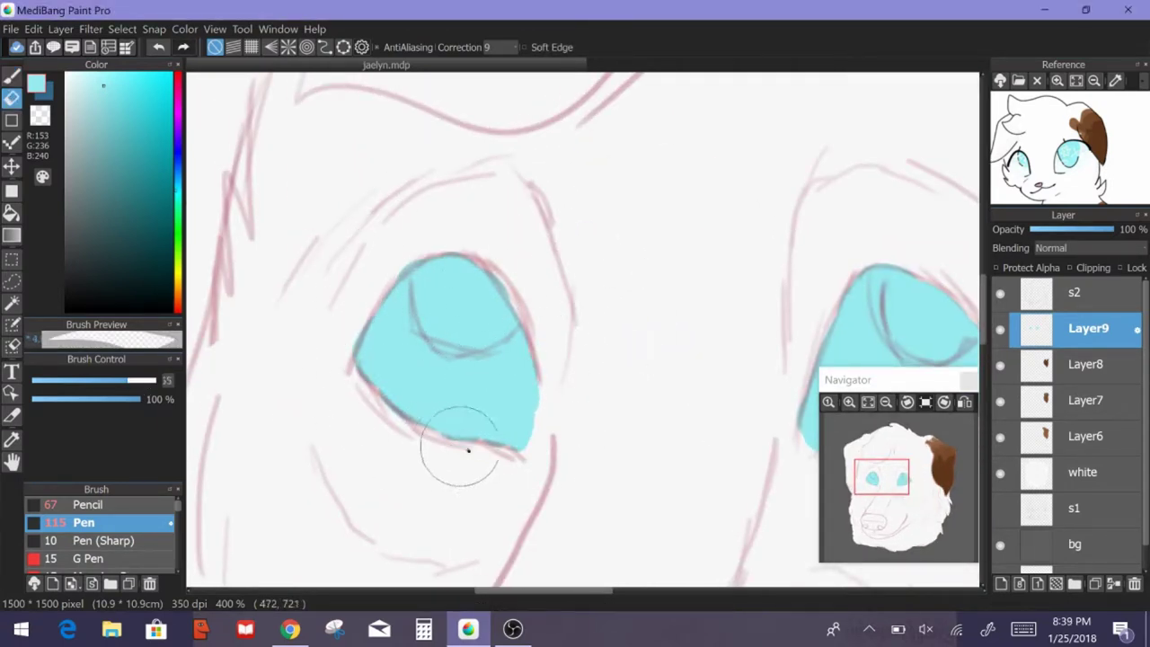
# - Sample the pink nose colour from the reference and fill the dog's nose with it on a new layer
pyautogui.click(1085, 471)
pyautogui.moveTo(880, 476); pyautogui.dragTo(895, 464)
pyautogui.scroll(-10, 731, 354)
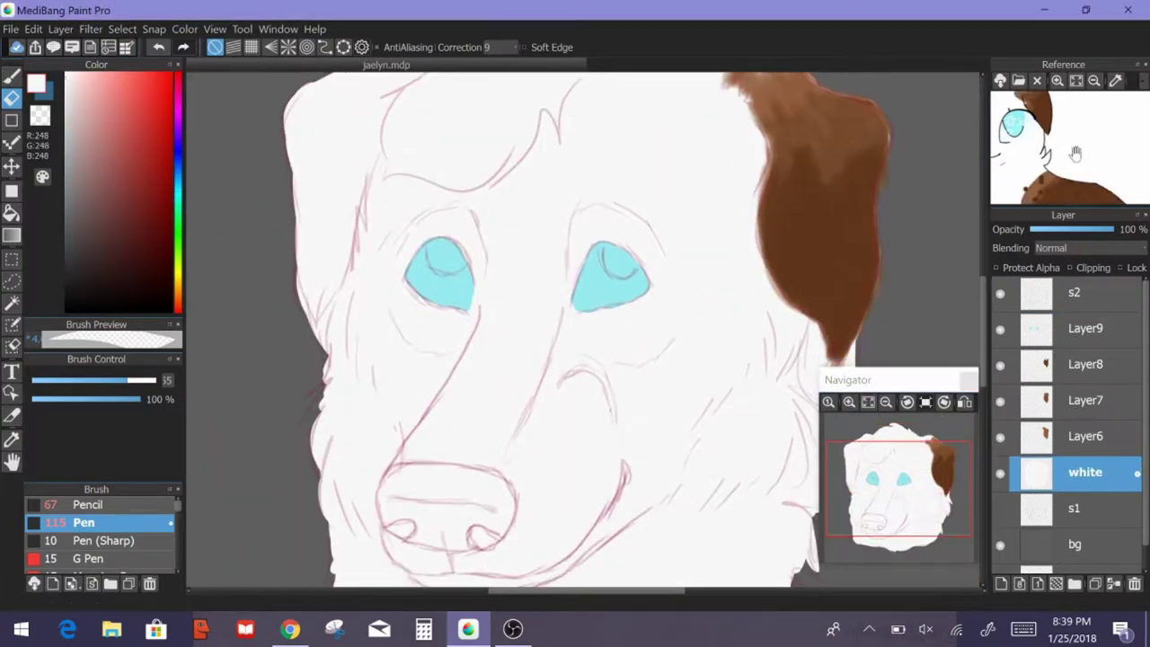
pyautogui.scroll(-2, 1069, 144)
pyautogui.hotkey('ctrl', '+')
pyautogui.click(1091, 355)
pyautogui.hotkey('ctrl', 'shift', 'n')
pyautogui.press('b')
pyautogui.moveTo(475, 350)
pyautogui.mouseDown()
pyautogui.moveTo(500, 296)
pyautogui.moveTo(688, 385)
pyautogui.moveTo(423, 308)
pyautogui.moveTo(588, 423)
pyautogui.mouseUp()
pyautogui.hotkey('ctrl', '-')
pyautogui.hotkey('ctrl', '-')
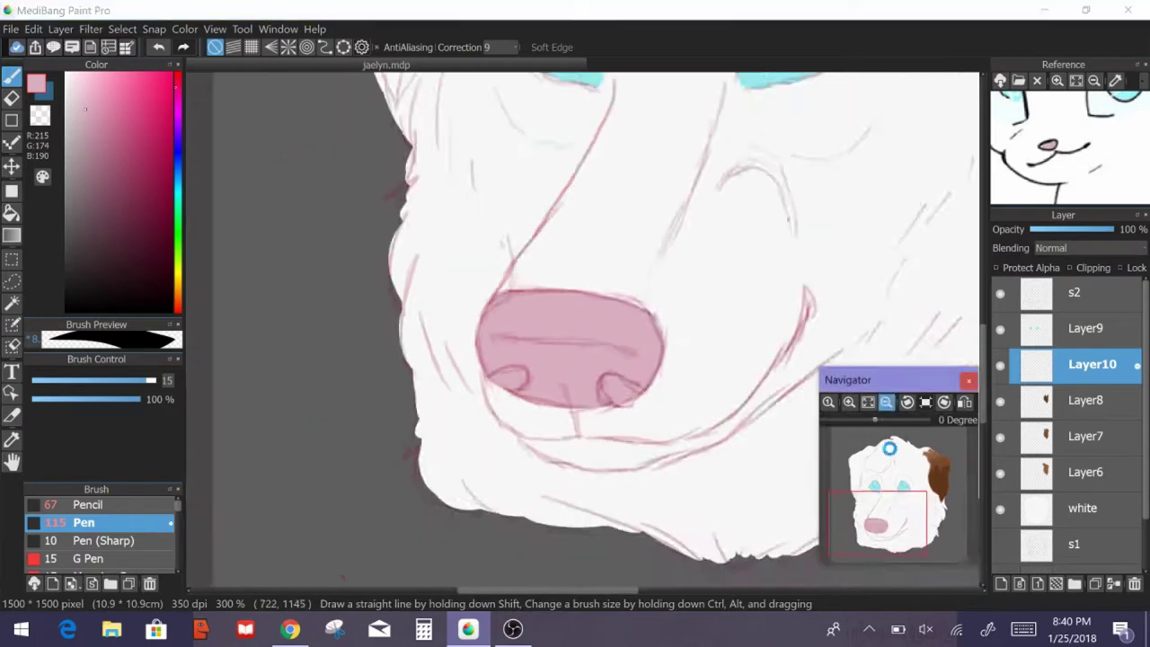
# - Extend the white base into the curved forelock and the spiked tuft on top of the head, following the sketch
pyautogui.click(1085, 508)
pyautogui.hotkey('ctrl', '+')
pyautogui.hotkey('ctrl', '+')
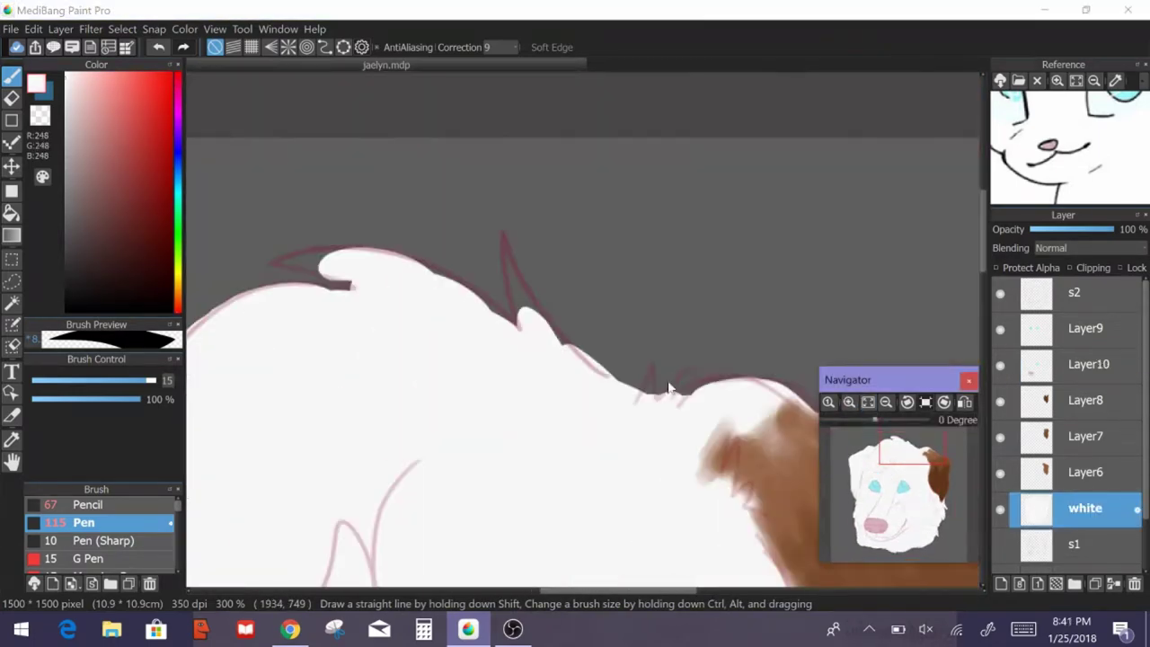
pyautogui.click(90, 504)
pyautogui.moveTo(517, 319); pyautogui.dragTo(503, 248)
pyautogui.moveTo(296, 265)
pyautogui.mouseDown()
pyautogui.moveTo(362, 260)
pyautogui.moveTo(512, 305)
pyautogui.moveTo(530, 297)
pyautogui.moveTo(531, 315)
pyautogui.mouseUp()
pyautogui.click(83, 522)
pyautogui.moveTo(274, 265); pyautogui.dragTo(355, 283)
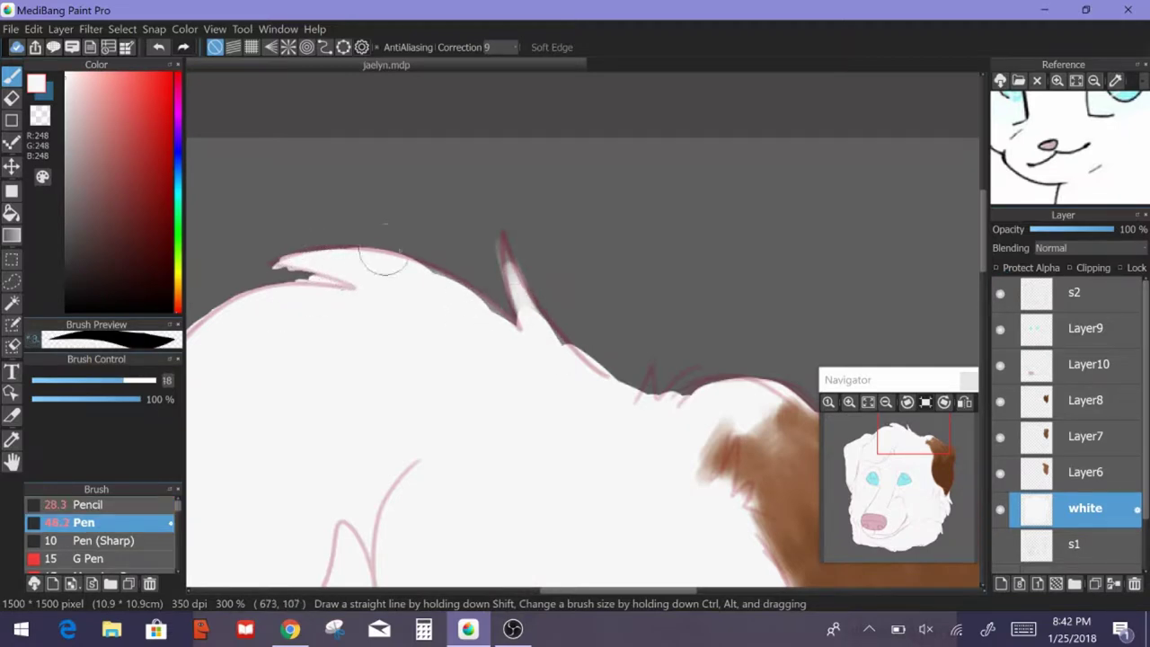
# - Fill the rest of the head spike and the small fur tufts beside the brown ear with white
pyautogui.moveTo(517, 315); pyautogui.dragTo(508, 256)
pyautogui.moveTo(642, 400); pyautogui.dragTo(705, 387)
pyautogui.moveTo(517, 283)
pyautogui.mouseDown()
pyautogui.moveTo(296, 319)
pyautogui.moveTo(772, 242)
pyautogui.moveTo(403, 386)
pyautogui.moveTo(415, 372)
pyautogui.moveTo(340, 184)
pyautogui.mouseUp()
pyautogui.scroll(-5, 340, 184)
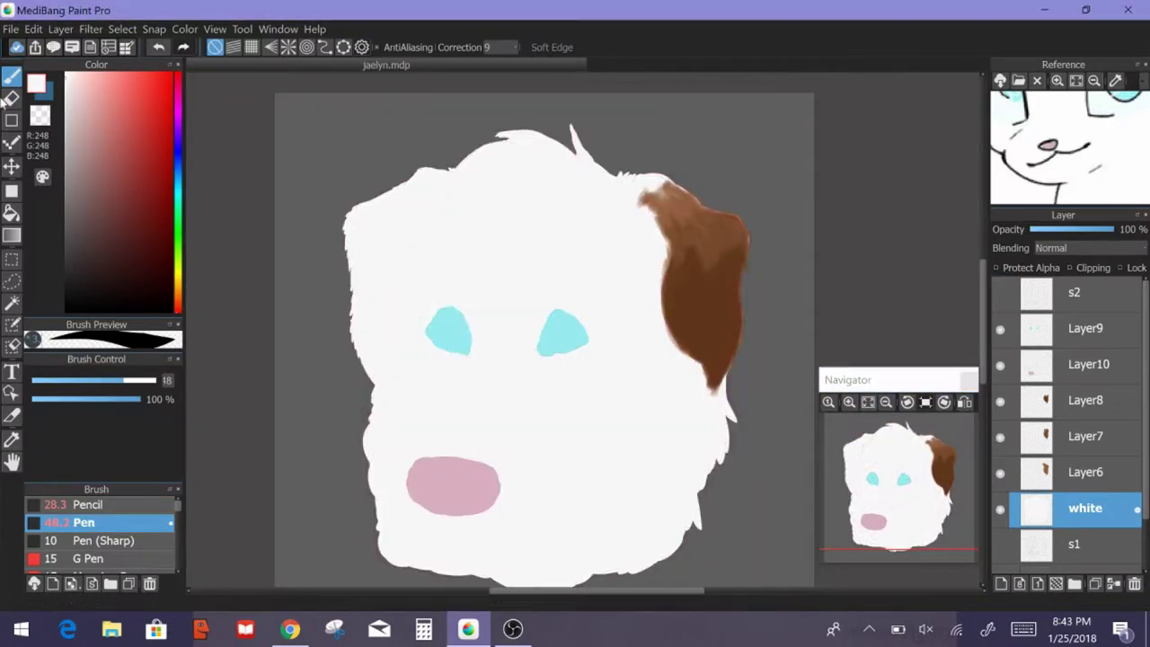
# - Reshape the white spike and curved tuft on top of the head with the eraser and Pen to match the sketch
pyautogui.press('e')
pyautogui.scroll(5, 521, 139)
pyautogui.moveTo(899, 451); pyautogui.dragTo(898, 431)
pyautogui.press('b')
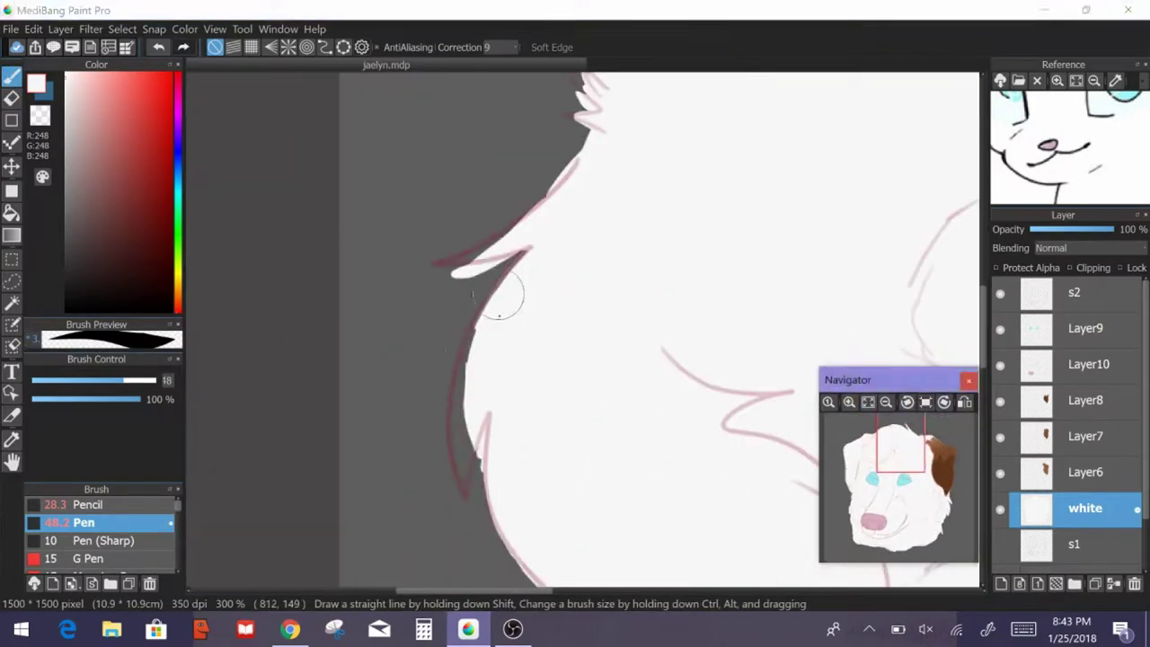
pyautogui.hscroll(-5, 548, 279)
pyautogui.moveTo(473, 363); pyautogui.dragTo(456, 430)
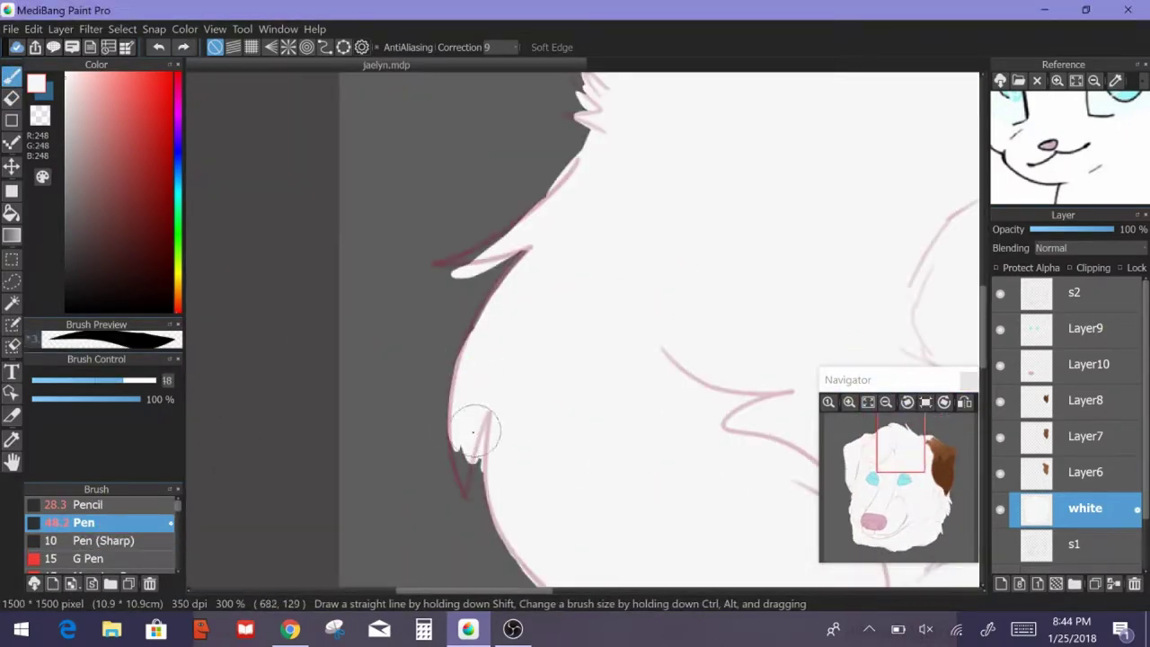
# - Hide the s2 sketch layer and paint fine white fur tufts along the cheek edge below the brown ear
pyautogui.click(1000, 292)
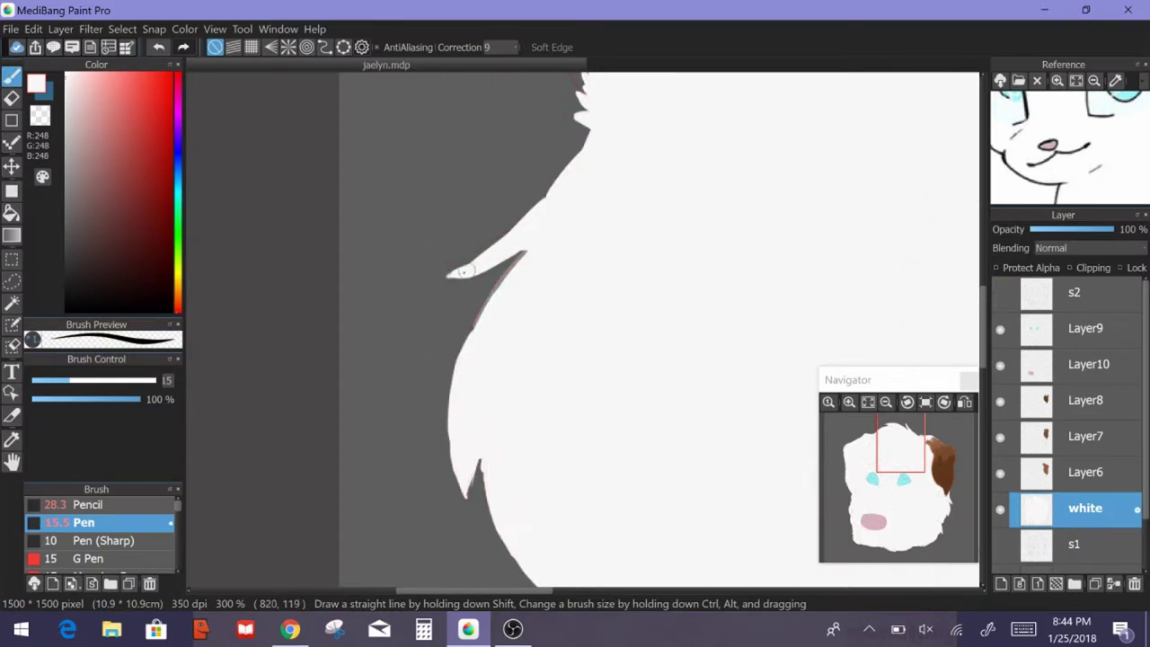
pyautogui.scroll(-3, 524, 215)
pyautogui.scroll(4, 523, 216)
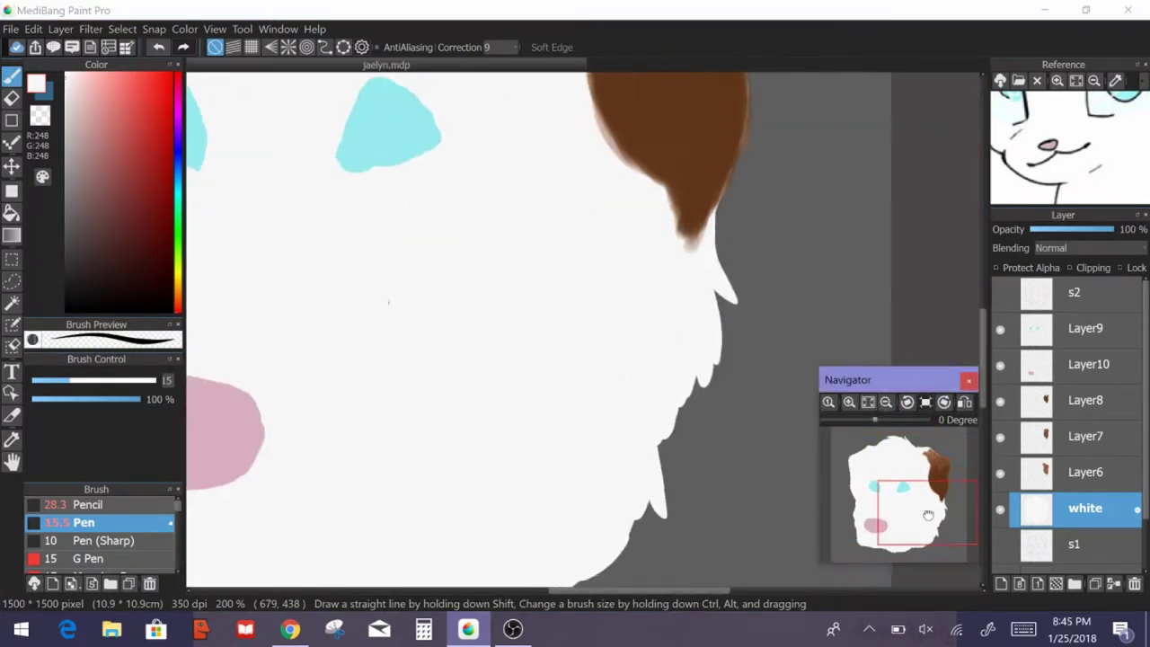
pyautogui.moveTo(548, 467); pyautogui.dragTo(665, 162)
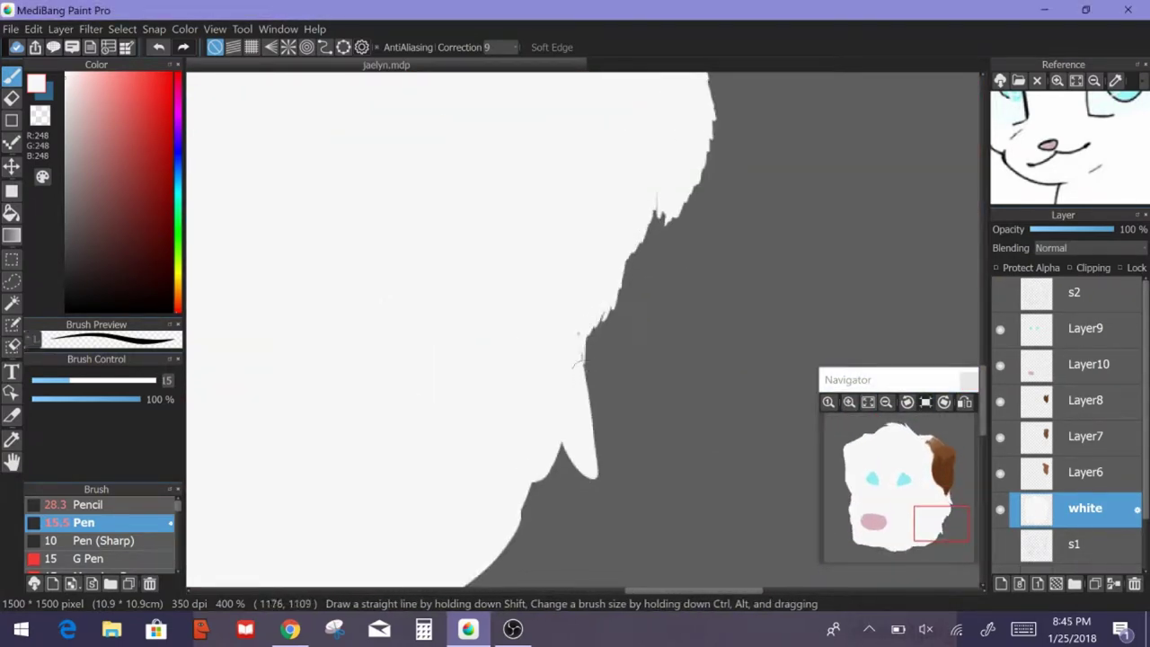
pyautogui.moveTo(544, 465)
pyautogui.mouseDown()
pyautogui.moveTo(786, 236)
pyautogui.moveTo(569, 319)
pyautogui.mouseUp()
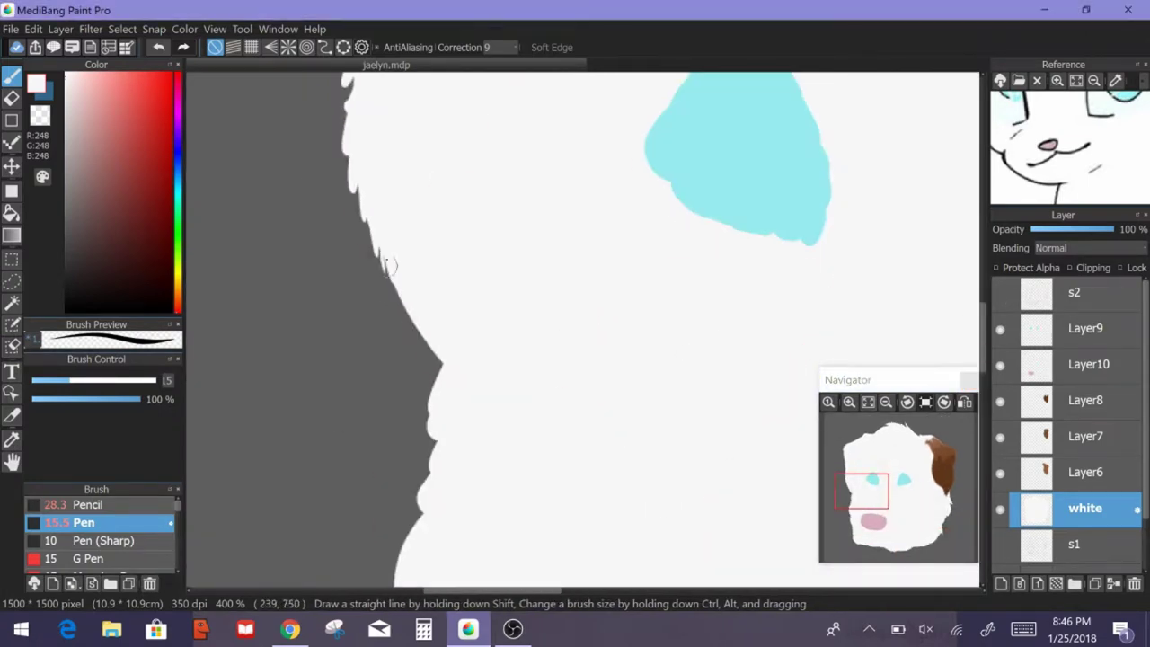
# - Add short white fur strokes along the cheek and muzzle edge opposite the brown ear and along the chin
pyautogui.moveTo(422, 467); pyautogui.dragTo(404, 269)
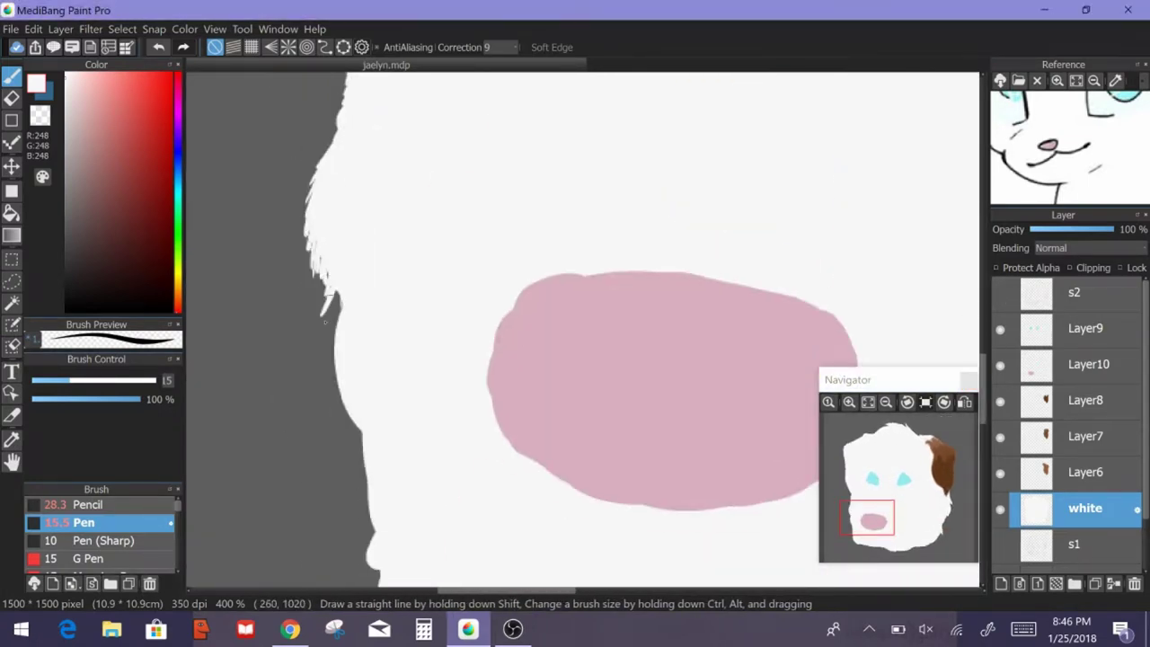
pyautogui.moveTo(355, 440); pyautogui.dragTo(364, 350)
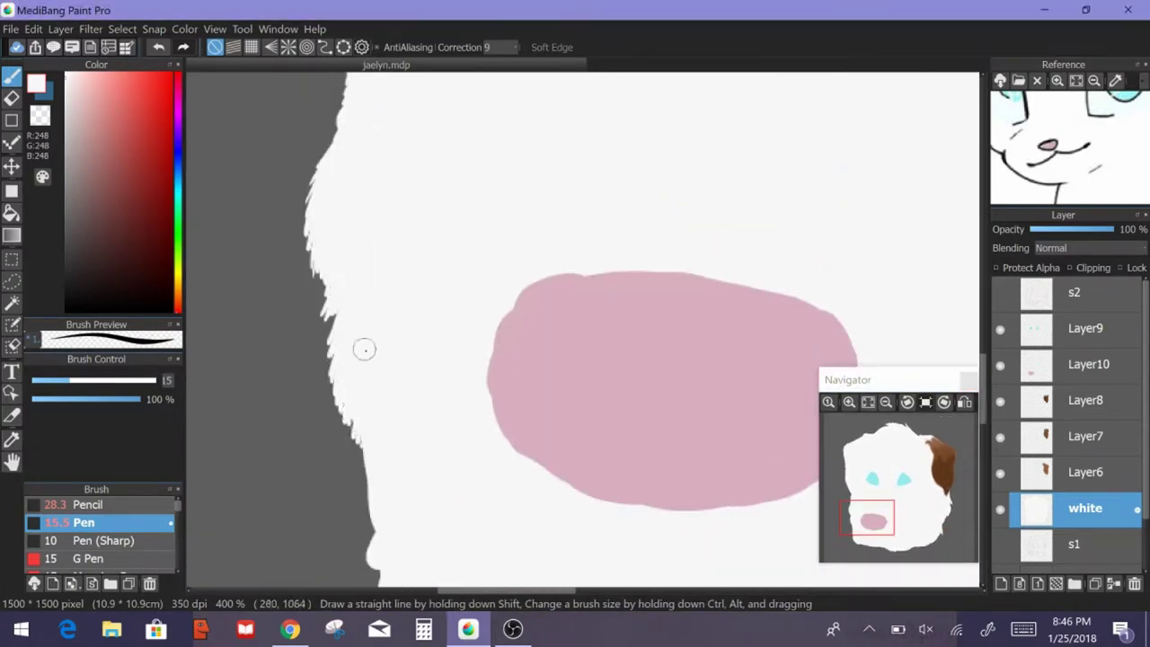
pyautogui.moveTo(313, 207); pyautogui.dragTo(316, 339)
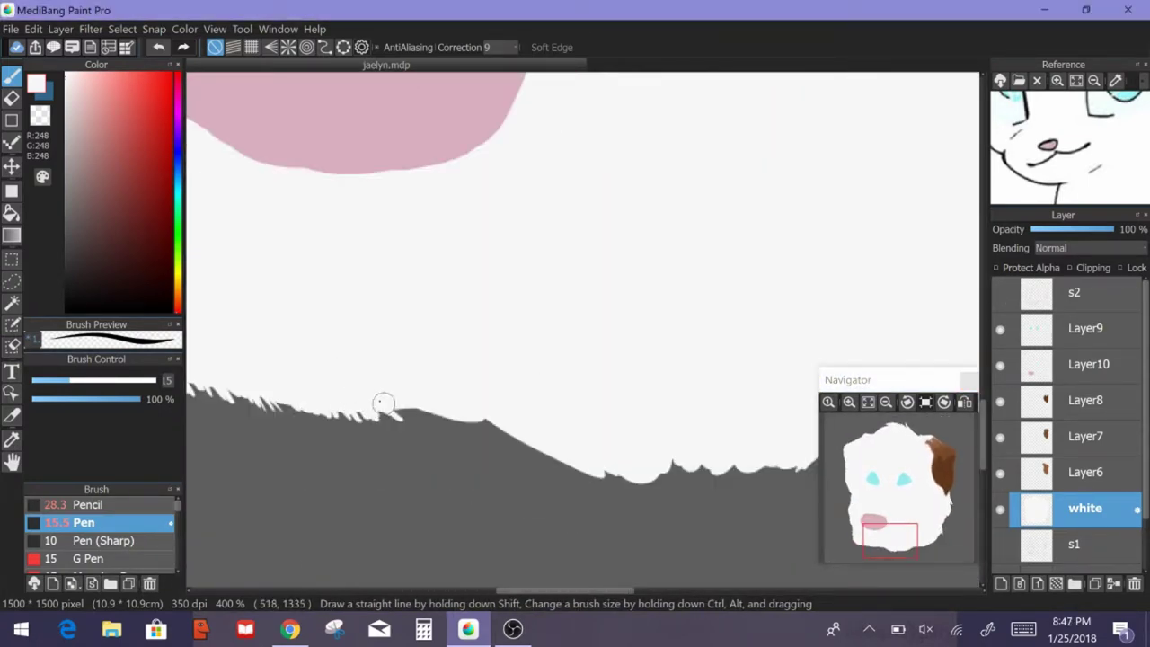
pyautogui.moveTo(385, 404)
pyautogui.mouseDown()
pyautogui.moveTo(618, 467)
pyautogui.moveTo(799, 454)
pyautogui.mouseUp()
pyautogui.click(868, 402)
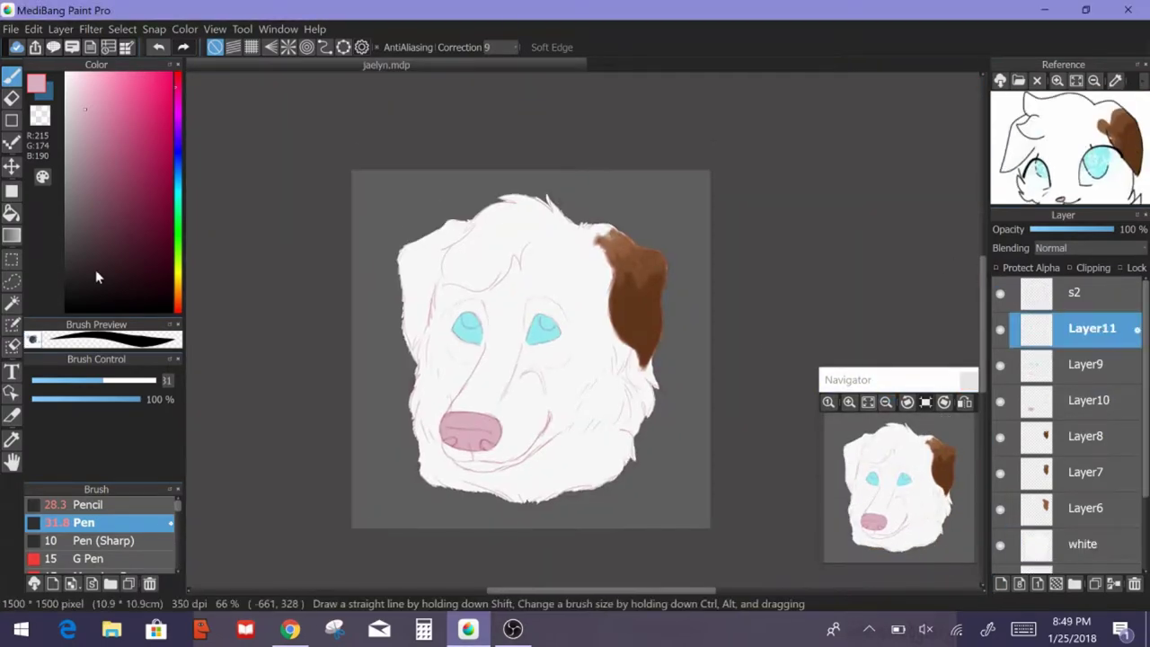
# - Outline the eye on the viewer's right in near-black on Layer11, thickening its corners and cleaning the line with the eraser
pyautogui.click(97, 278)
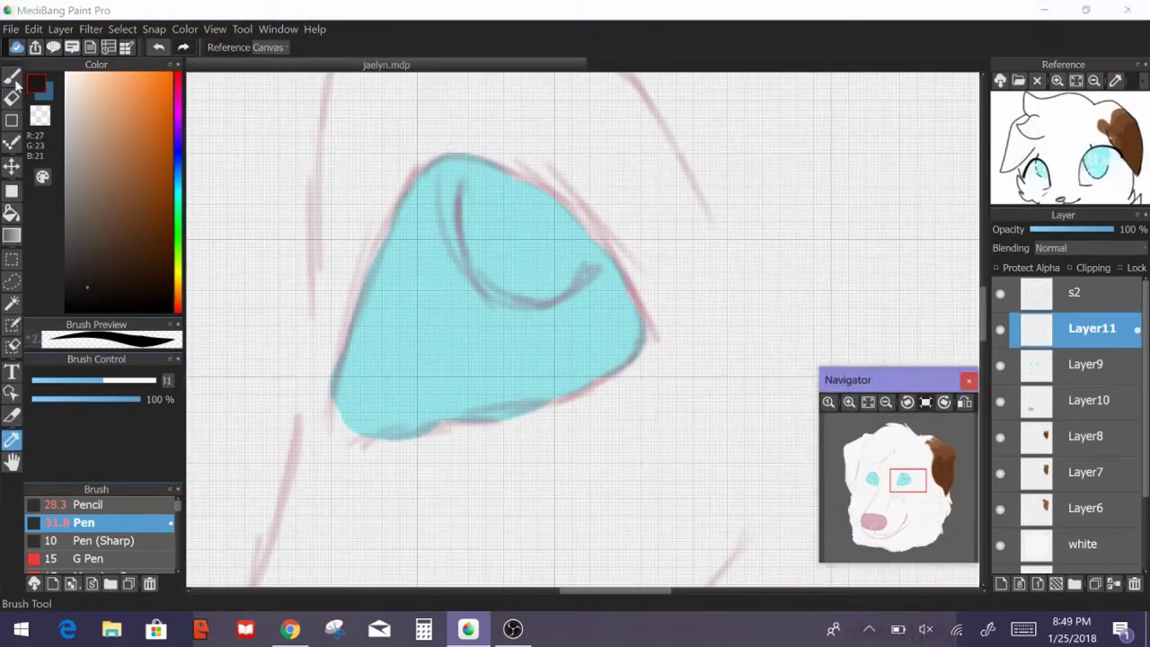
pyautogui.moveTo(375, 262)
pyautogui.mouseDown()
pyautogui.moveTo(518, 174)
pyautogui.moveTo(337, 437)
pyautogui.mouseUp()
pyautogui.moveTo(349, 441); pyautogui.dragTo(663, 329)
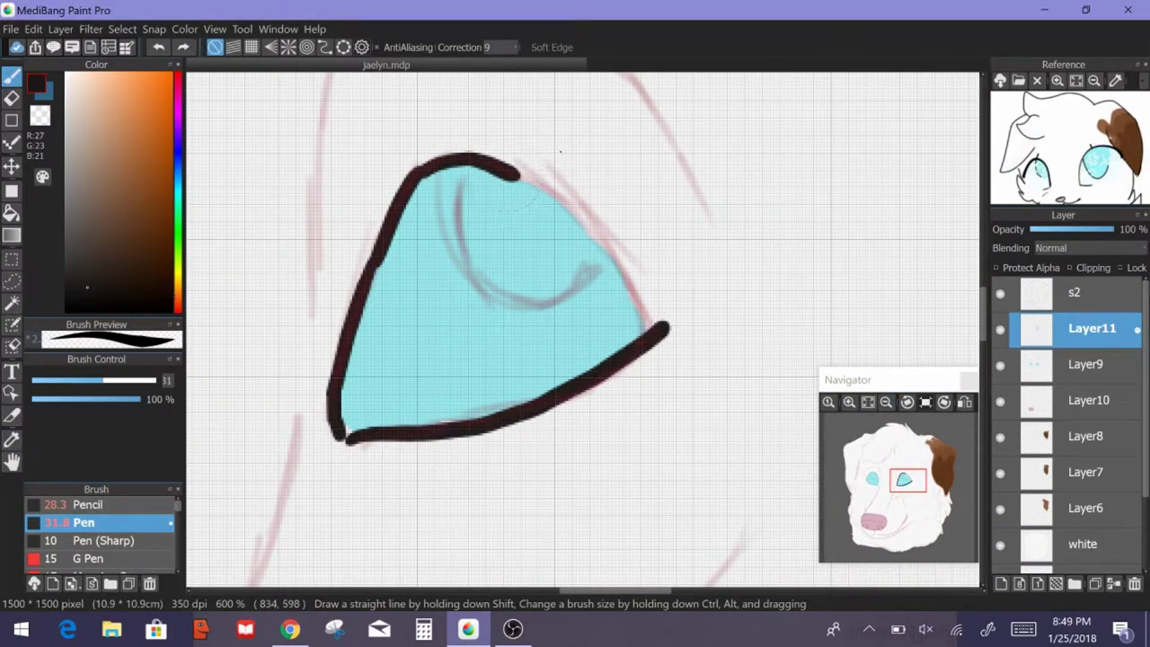
pyautogui.moveTo(519, 174)
pyautogui.mouseDown()
pyautogui.moveTo(659, 319)
pyautogui.moveTo(602, 372)
pyautogui.mouseUp()
pyautogui.moveTo(395, 422)
pyautogui.mouseDown()
pyautogui.moveTo(334, 398)
pyautogui.moveTo(342, 454)
pyautogui.mouseUp()
pyautogui.press('e')
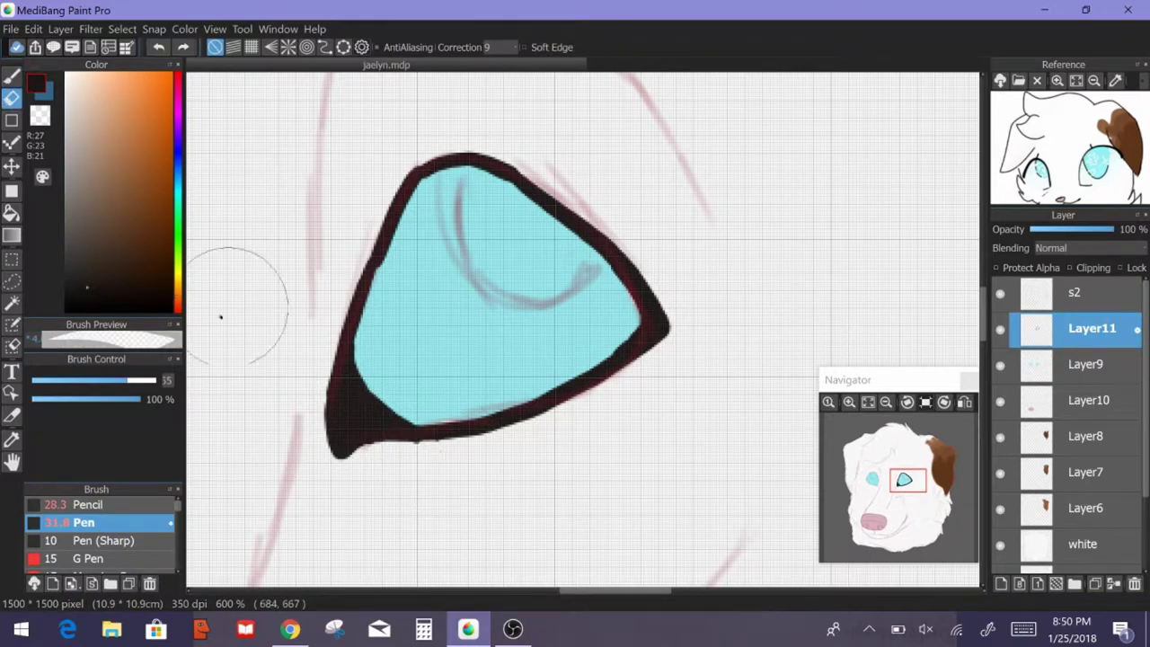
pyautogui.press('[')
pyautogui.press('[')
pyautogui.press('[')
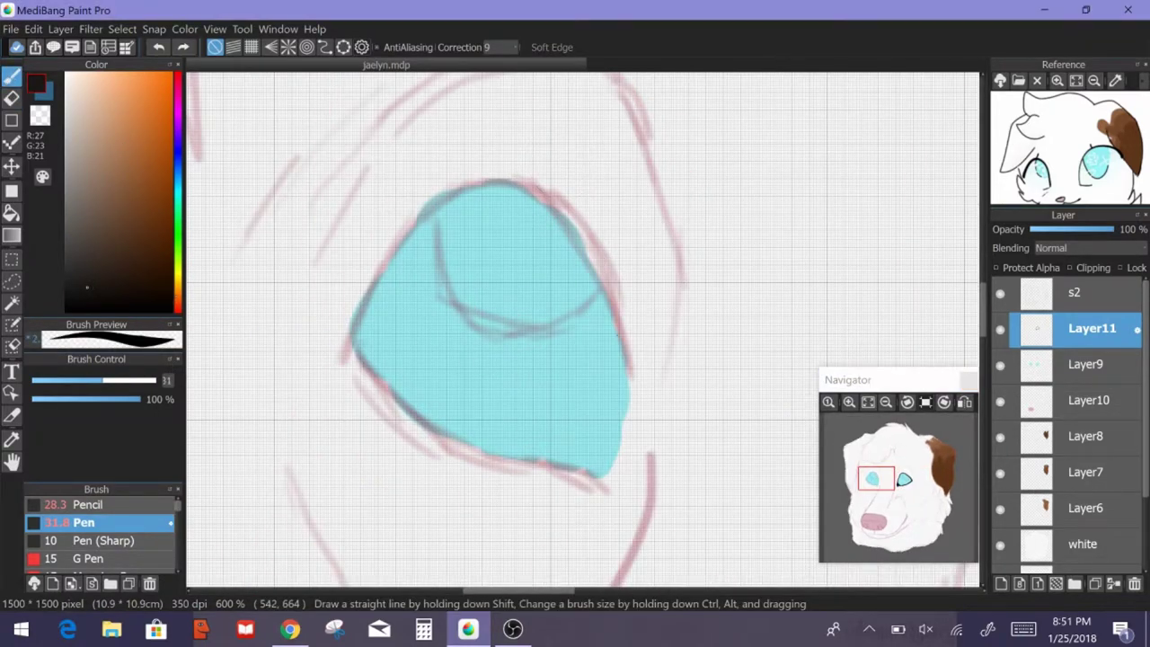
# - Outline the eye on the viewer's left in the same near-black, redoing stray strokes and tidying its corners with the eraser
pyautogui.moveTo(532, 192)
pyautogui.mouseDown()
pyautogui.moveTo(629, 324)
pyautogui.moveTo(616, 489)
pyautogui.mouseUp()
pyautogui.moveTo(568, 195); pyautogui.dragTo(494, 175)
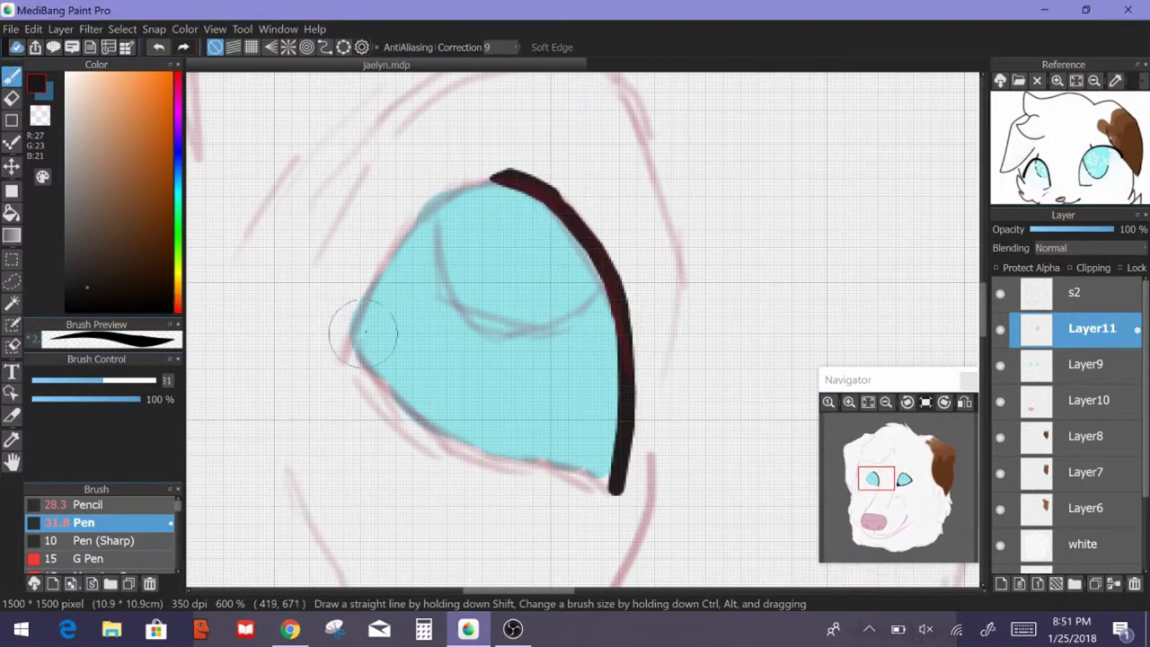
pyautogui.moveTo(363, 333); pyautogui.dragTo(499, 171)
pyautogui.hotkey('ctrl', 'z')
pyautogui.moveTo(500, 169)
pyautogui.mouseDown()
pyautogui.moveTo(405, 192)
pyautogui.moveTo(323, 346)
pyautogui.moveTo(336, 341)
pyautogui.moveTo(440, 418)
pyautogui.mouseUp()
pyautogui.hotkey('ctrl', 'z')
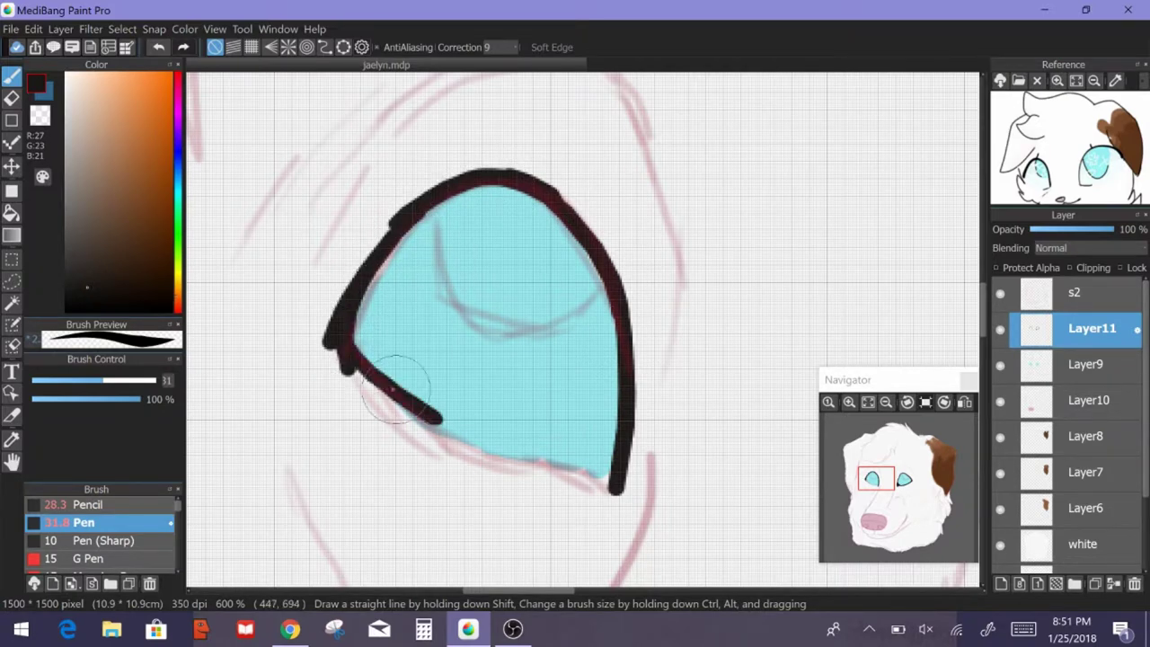
pyautogui.moveTo(392, 388); pyautogui.dragTo(608, 465)
pyautogui.press('e')
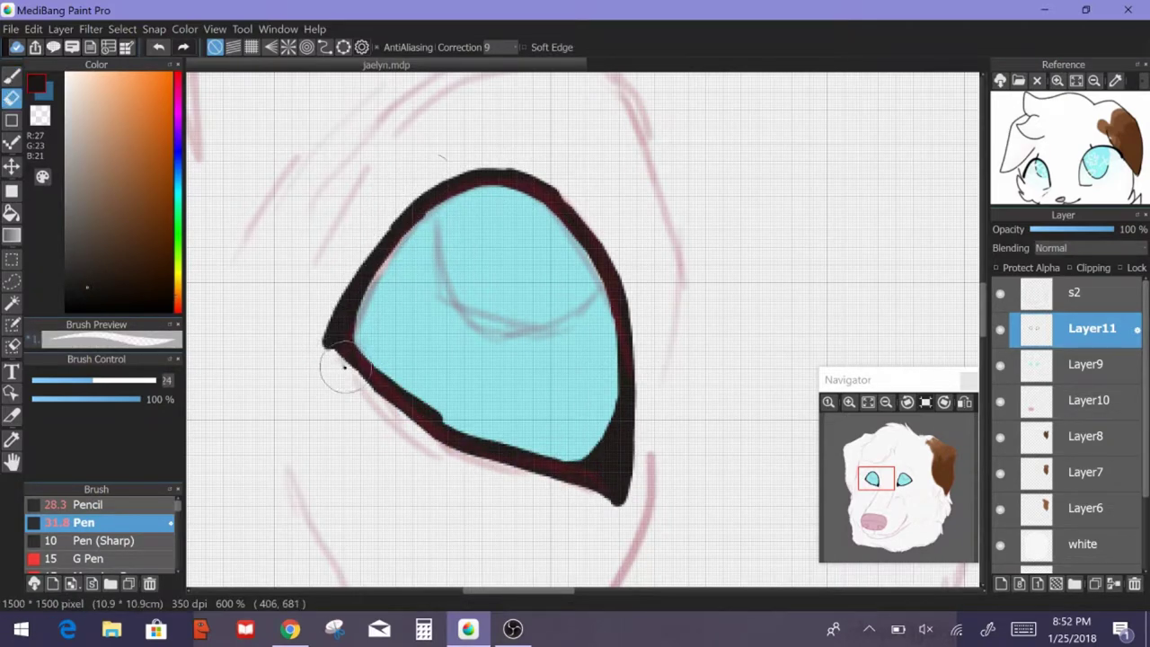
pyautogui.scroll(-5, 319, 335)
pyautogui.scroll(2, 291, 172)
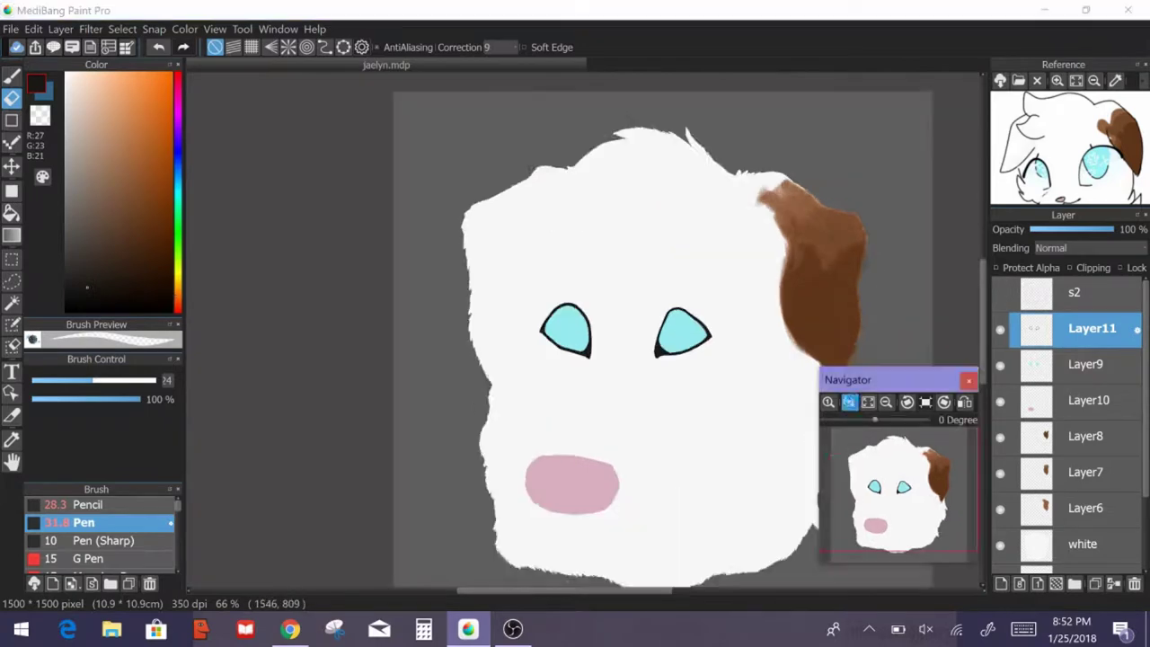
# - Paint solid black pupils in both eyes on a new layer beneath the outlines and erase small highlights from them
pyautogui.scroll(2, 290, 172)
pyautogui.hotkey('ctrl', 'shift', 'n')
pyautogui.press('b')
pyautogui.scroll(3, 611, 260)
pyautogui.moveTo(423, 269)
pyautogui.mouseDown()
pyautogui.moveTo(449, 230)
pyautogui.moveTo(464, 326)
pyautogui.mouseUp()
pyautogui.scroll(-5, 629, 359)
pyautogui.scroll(5, 507, 327)
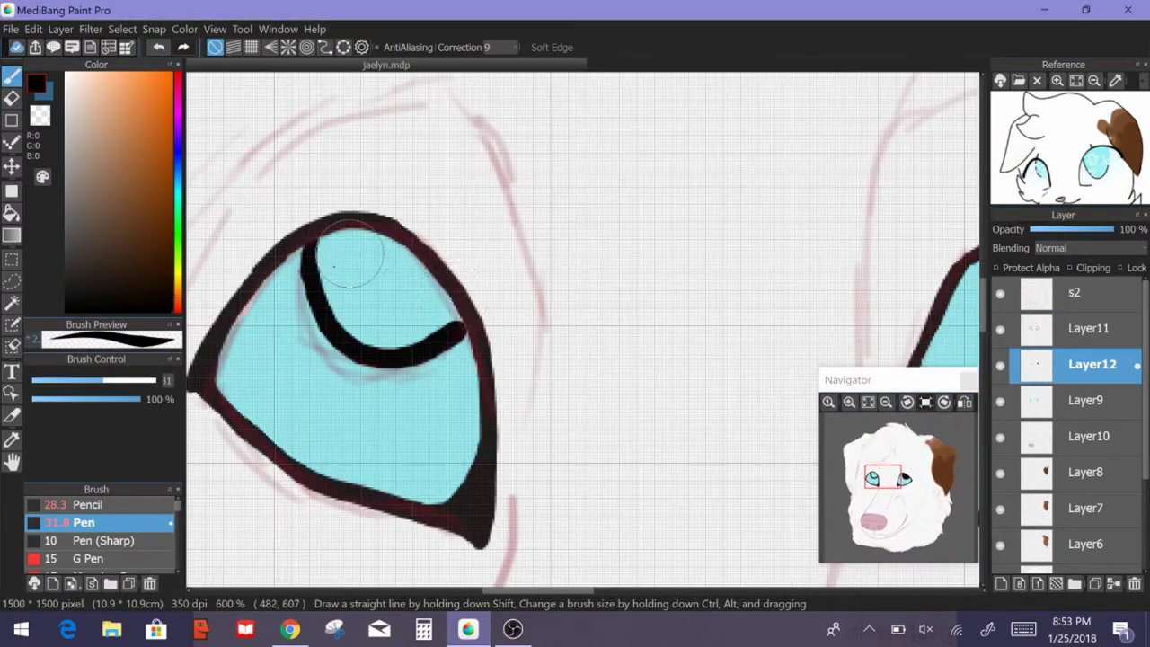
pyautogui.moveTo(334, 251)
pyautogui.mouseDown()
pyautogui.moveTo(426, 332)
pyautogui.moveTo(362, 318)
pyautogui.moveTo(347, 274)
pyautogui.moveTo(422, 310)
pyautogui.mouseUp()
pyautogui.scroll(-5, 423, 310)
pyautogui.scroll(3, 422, 315)
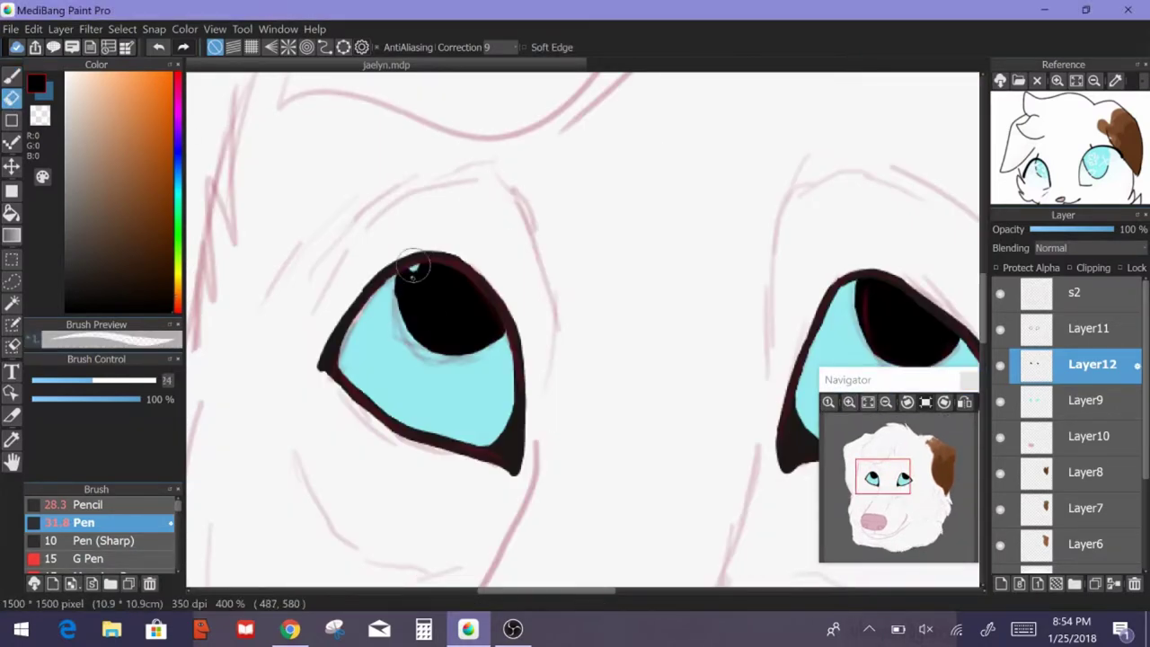
pyautogui.press('e')
pyautogui.scroll(-5, 855, 386)
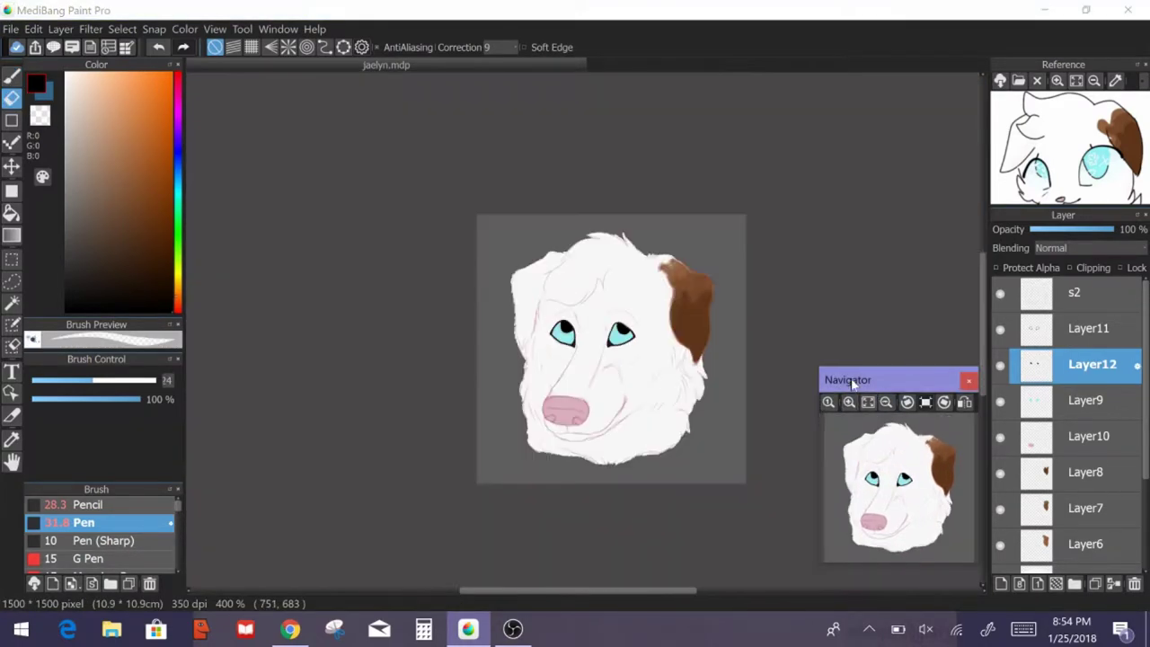
# - Close the gap between the pupil and the upper outline of the eye on the viewer's right with black on Layer12
pyautogui.scroll(5, 855, 386)
pyautogui.scroll(2, 854, 388)
pyautogui.click(1092, 327)
pyautogui.moveTo(458, 180)
pyautogui.mouseDown()
pyautogui.moveTo(647, 274)
pyautogui.moveTo(508, 213)
pyautogui.moveTo(539, 194)
pyautogui.moveTo(579, 224)
pyautogui.moveTo(653, 338)
pyautogui.mouseUp()
pyautogui.hotkey('ctrl', 'z')
pyautogui.hotkey('ctrl', 'z')
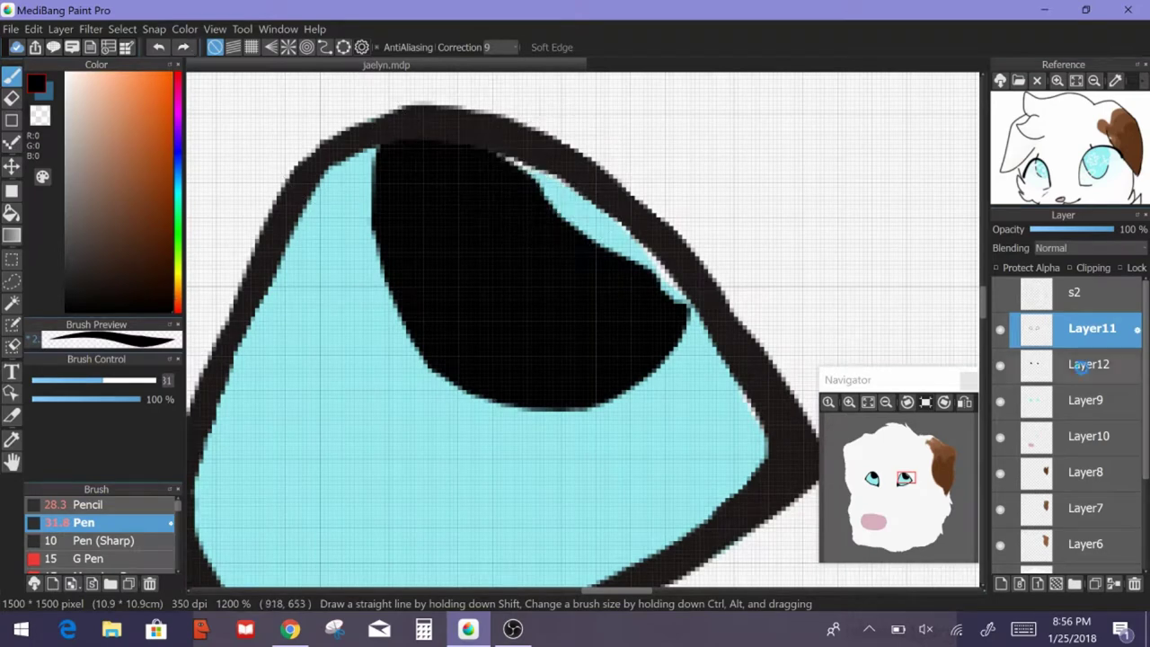
pyautogui.click(1082, 365)
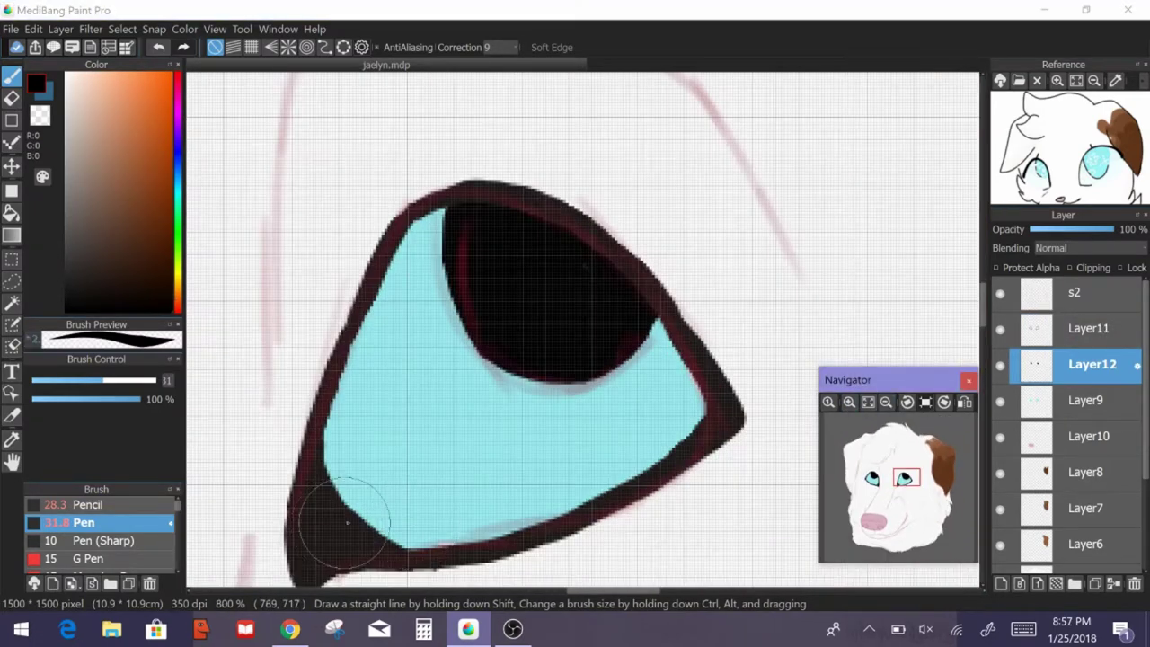
# - Switch to Chrome and browse the border collie image results for fur and face reference
pyautogui.click(290, 629)
pyautogui.scroll(-10, 574, 359)
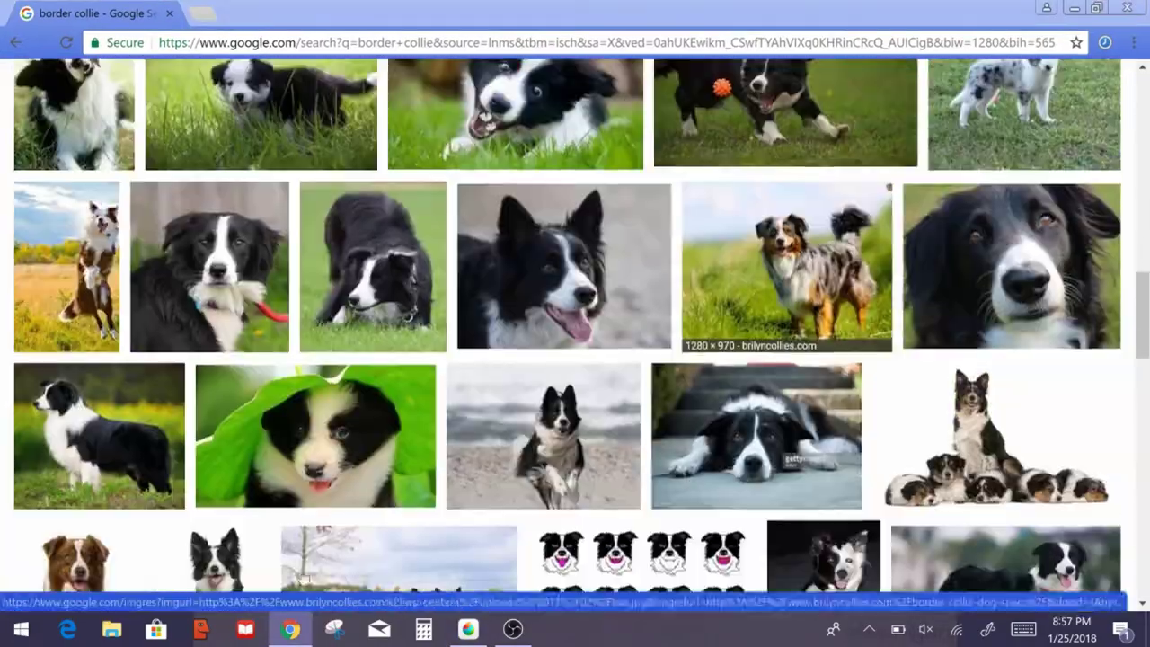
pyautogui.scroll(10, 786, 270)
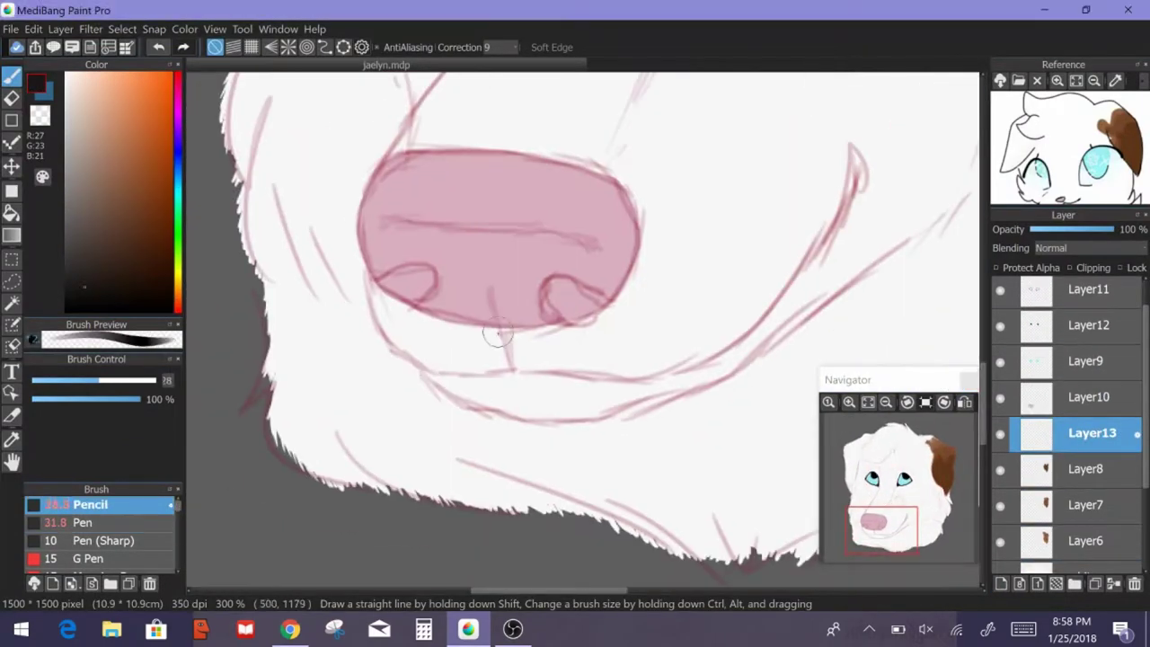
pyautogui.moveTo(495, 328)
pyautogui.mouseDown()
pyautogui.moveTo(511, 366)
pyautogui.moveTo(629, 384)
pyautogui.mouseUp()
pyautogui.hotkey('ctrl', 'z')
pyautogui.moveTo(497, 329)
pyautogui.mouseDown()
pyautogui.moveTo(719, 350)
pyautogui.moveTo(505, 363)
pyautogui.moveTo(860, 166)
pyautogui.mouseUp()
pyautogui.hotkey('ctrl', 'z')
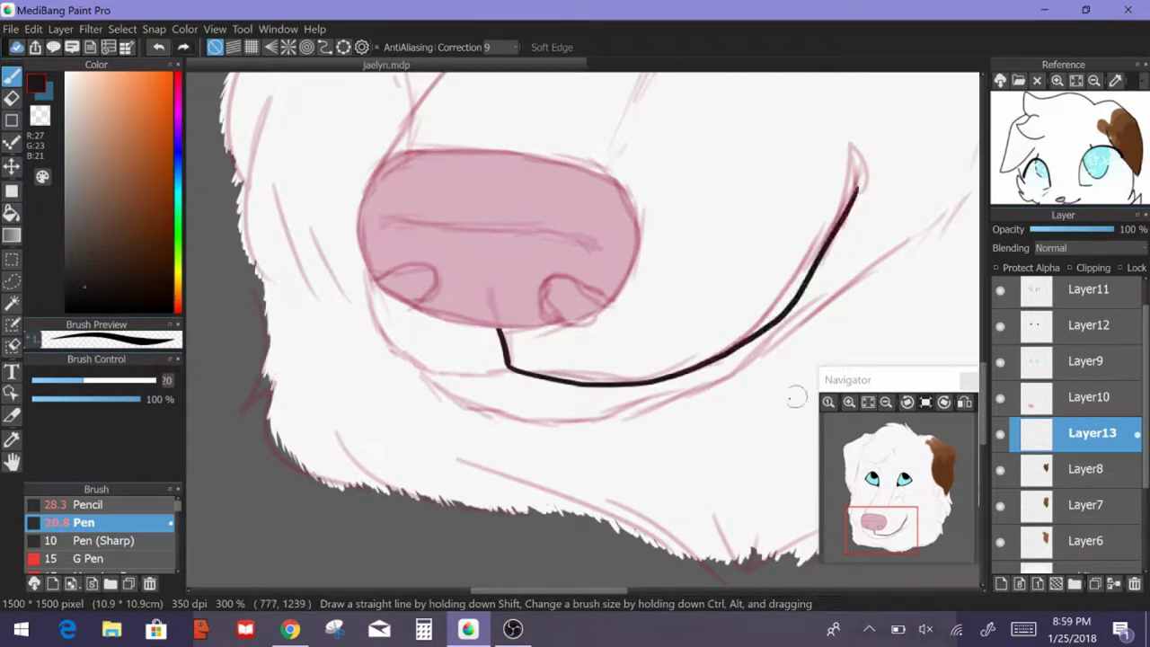
pyautogui.hotkey('ctrl', 'z')
# - Draw the mouth line on Layer13 in near-black (27, 23, 21) with the Pen, and trace the nose's lower edge and its side facing the brown ear
pyautogui.moveTo(505, 363); pyautogui.dragTo(865, 162)
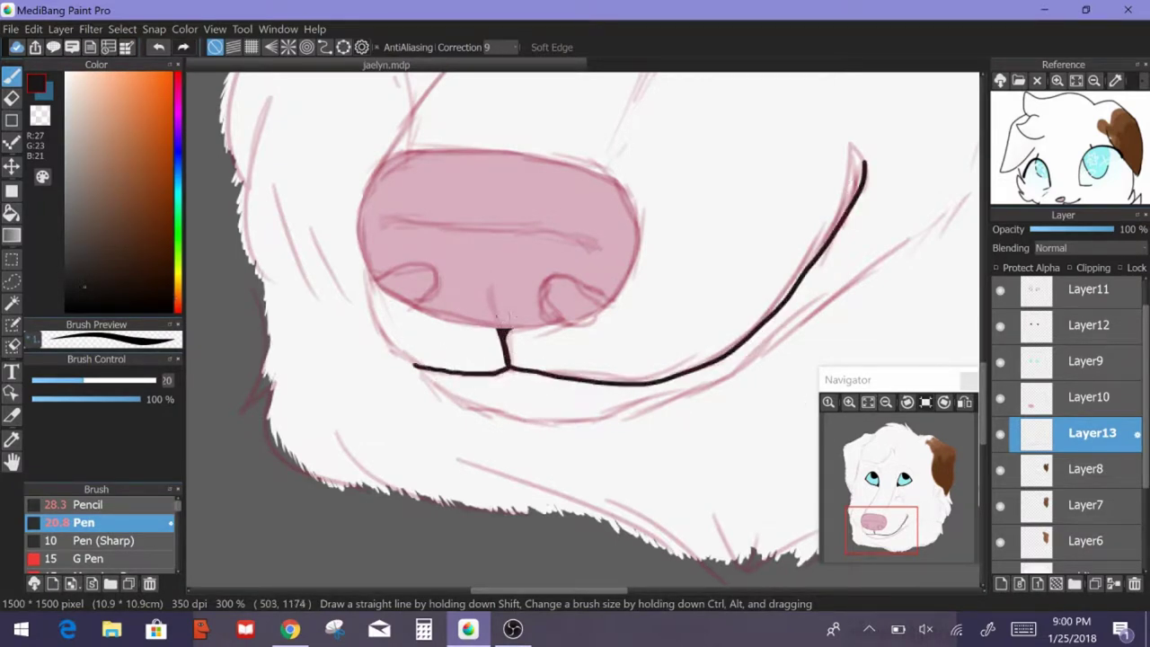
pyautogui.moveTo(467, 325); pyautogui.dragTo(367, 281)
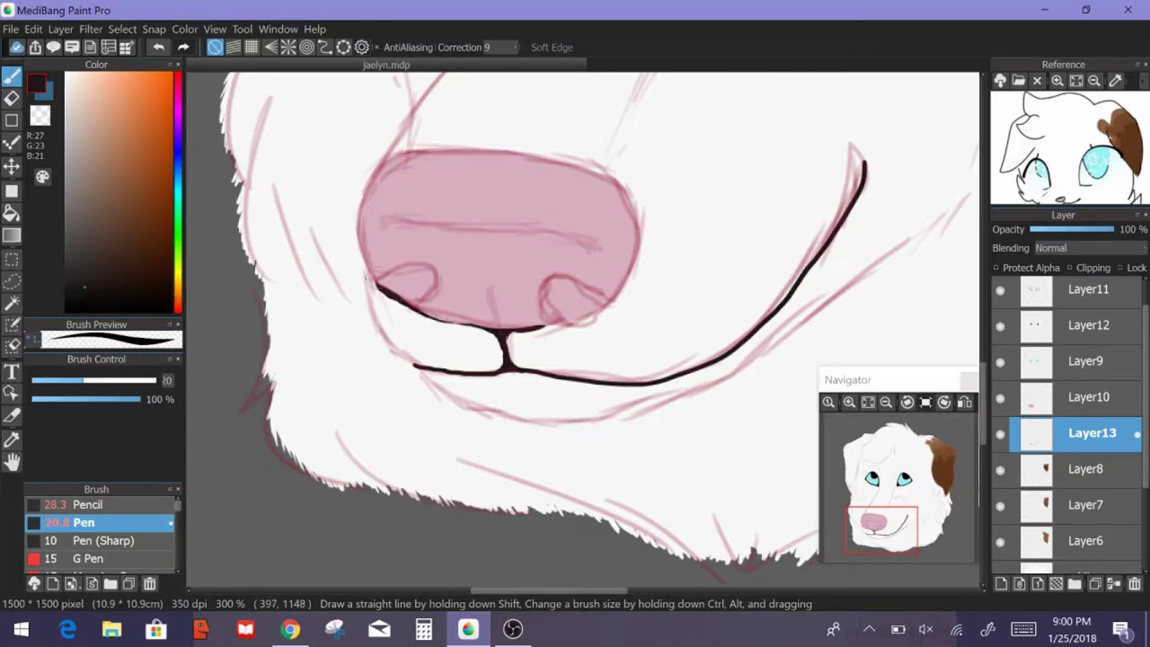
pyautogui.moveTo(634, 263)
pyautogui.mouseDown()
pyautogui.moveTo(643, 210)
pyautogui.moveTo(627, 187)
pyautogui.mouseUp()
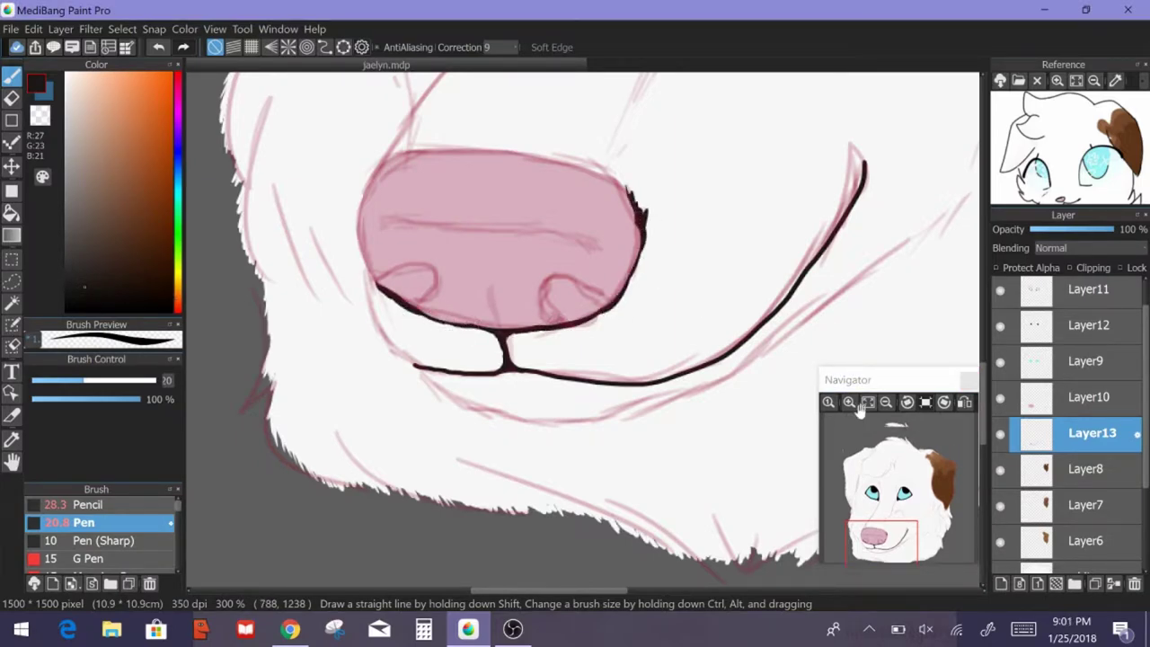
# - Add a layer directly above the white base and set up the Watercolor brush with muted lavender (152, 145, 179)
pyautogui.scroll(-3, 635, 263)
pyautogui.scroll(1, 999, 299)
pyautogui.scroll(2, 692, 183)
pyautogui.scroll(-1, 692, 182)
pyautogui.scroll(-2, 1073, 457)
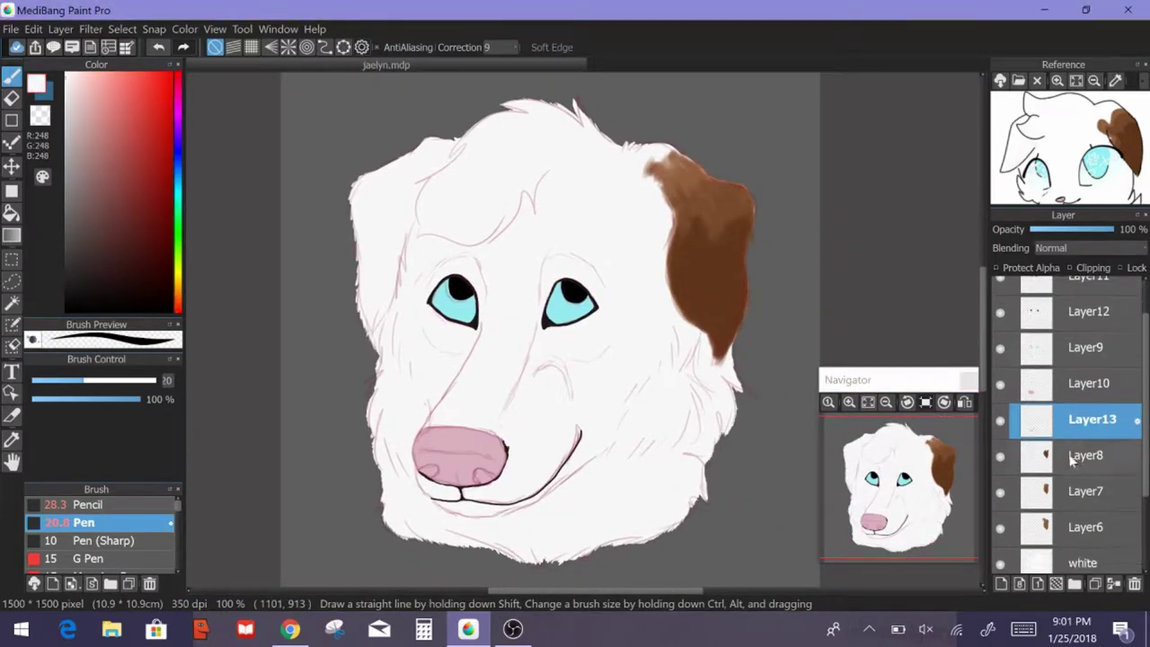
pyautogui.click(1073, 452)
pyautogui.scroll(-2, 1073, 456)
pyautogui.click(178, 143)
pyautogui.click(105, 141)
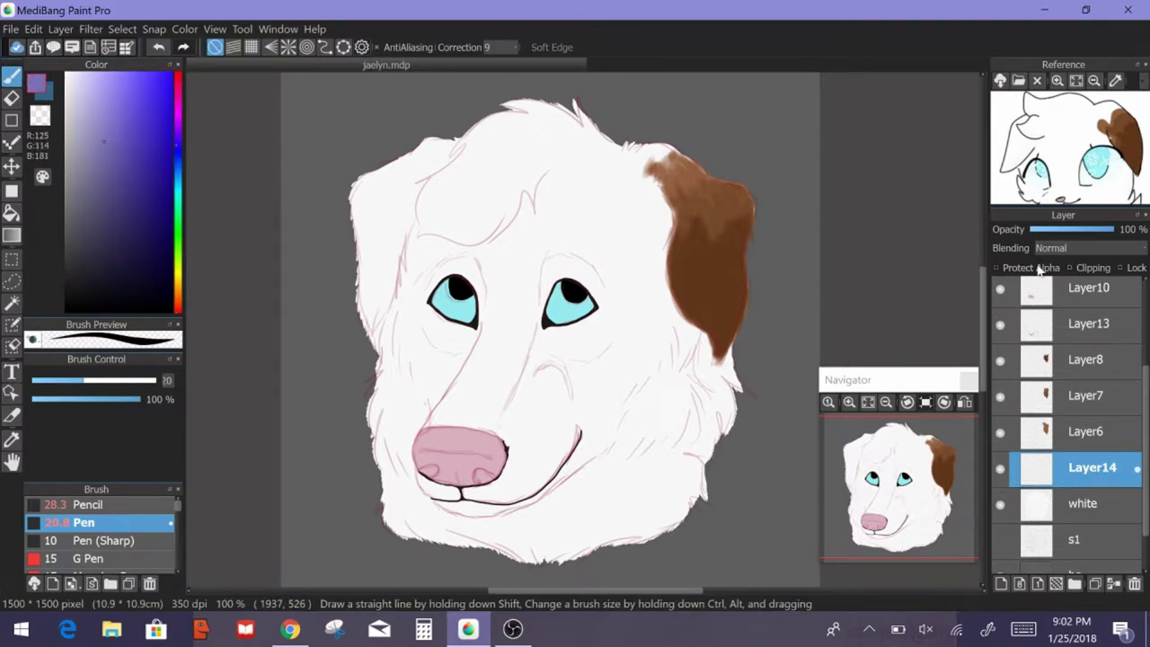
pyautogui.click(84, 143)
pyautogui.scroll(-3, 98, 530)
pyautogui.click(105, 513)
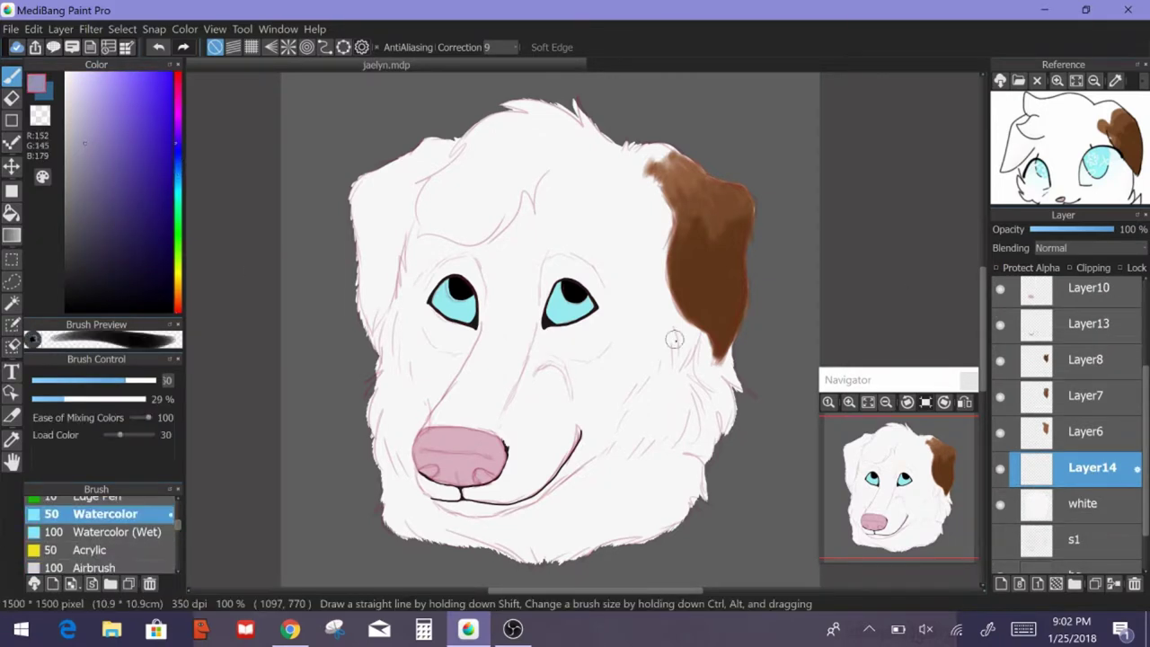
# - Shade the chin, neck ruff and both cheeks on Layer14 with short lavender fur strokes
pyautogui.moveTo(632, 457); pyautogui.dragTo(696, 449)
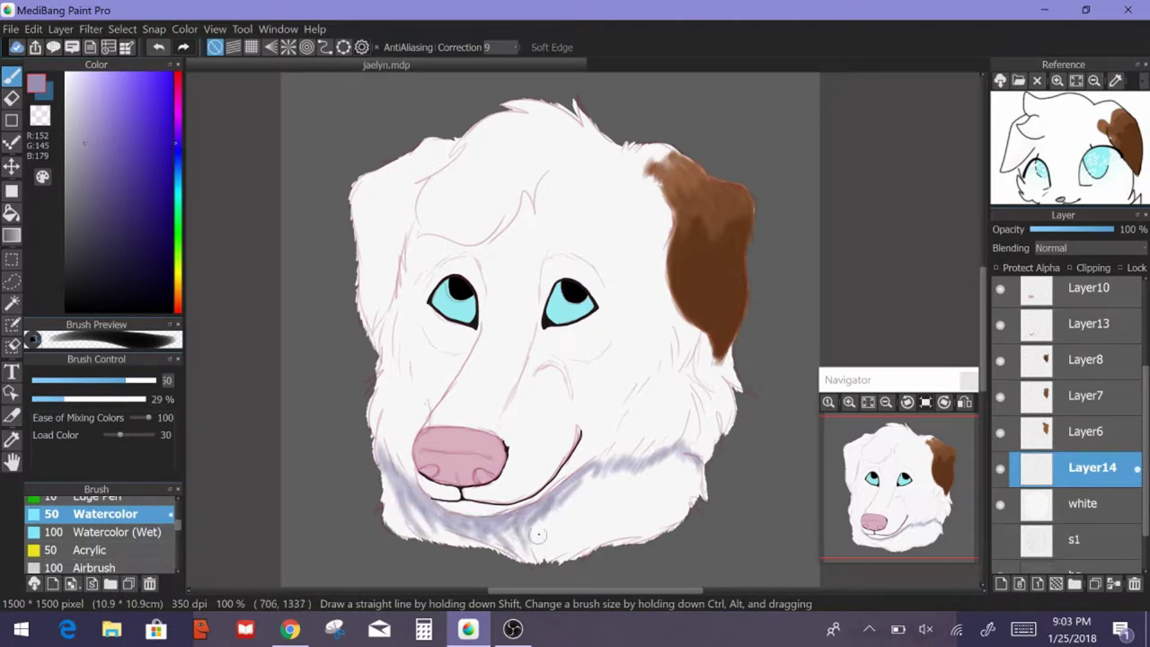
pyautogui.moveTo(538, 534)
pyautogui.mouseDown()
pyautogui.moveTo(640, 501)
pyautogui.moveTo(599, 493)
pyautogui.moveTo(624, 500)
pyautogui.moveTo(680, 451)
pyautogui.moveTo(401, 524)
pyautogui.mouseUp()
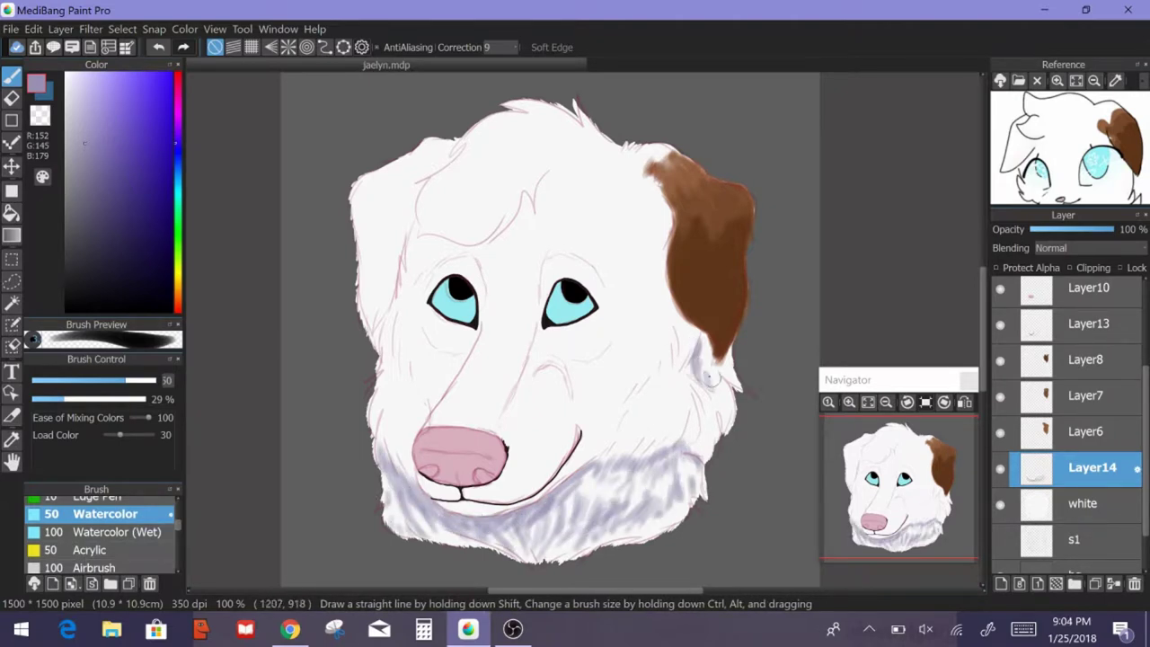
pyautogui.moveTo(682, 359); pyautogui.dragTo(633, 431)
pyautogui.moveTo(427, 316)
pyautogui.mouseDown()
pyautogui.moveTo(386, 413)
pyautogui.moveTo(409, 494)
pyautogui.mouseUp()
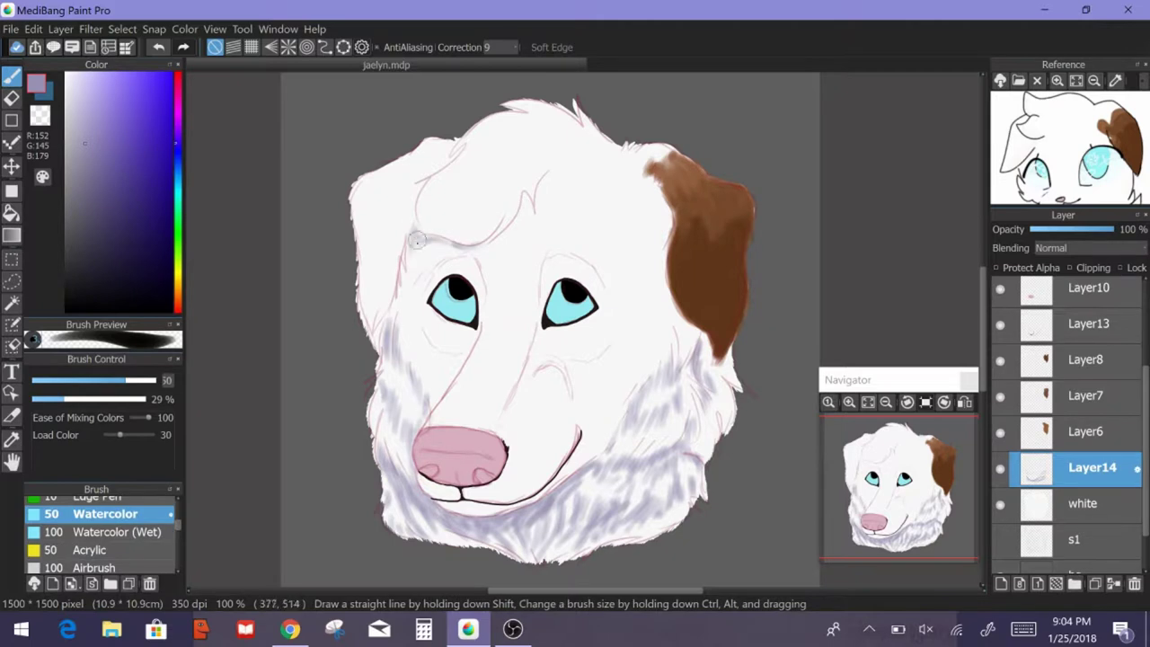
# - Shade around both eyes, across the brow and forehead, and beside the brown ear with the same lavender
pyautogui.moveTo(542, 292); pyautogui.dragTo(609, 321)
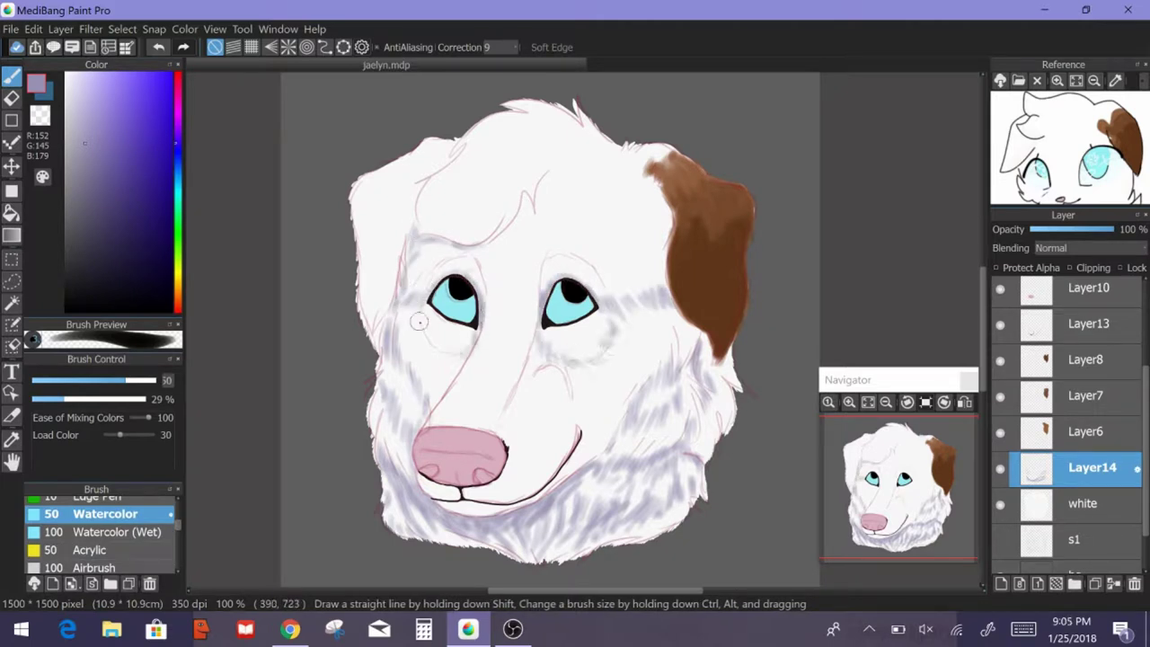
pyautogui.moveTo(489, 256); pyautogui.dragTo(430, 277)
pyautogui.moveTo(534, 199); pyautogui.dragTo(524, 297)
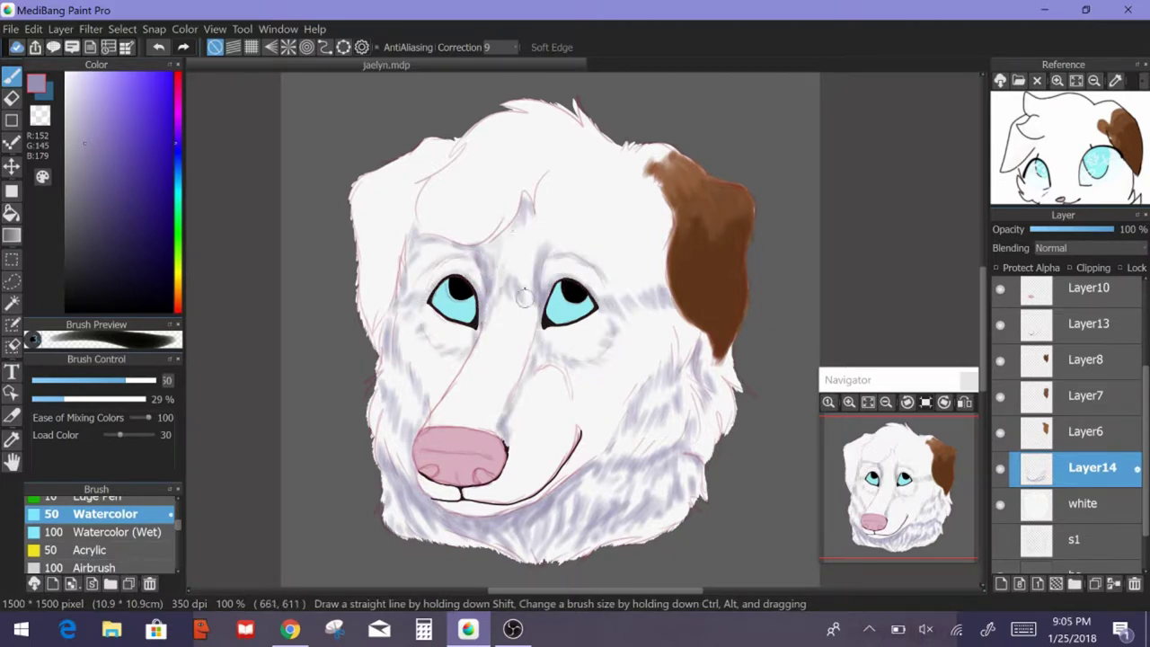
pyautogui.moveTo(669, 211); pyautogui.dragTo(649, 291)
pyautogui.moveTo(647, 277); pyautogui.dragTo(597, 317)
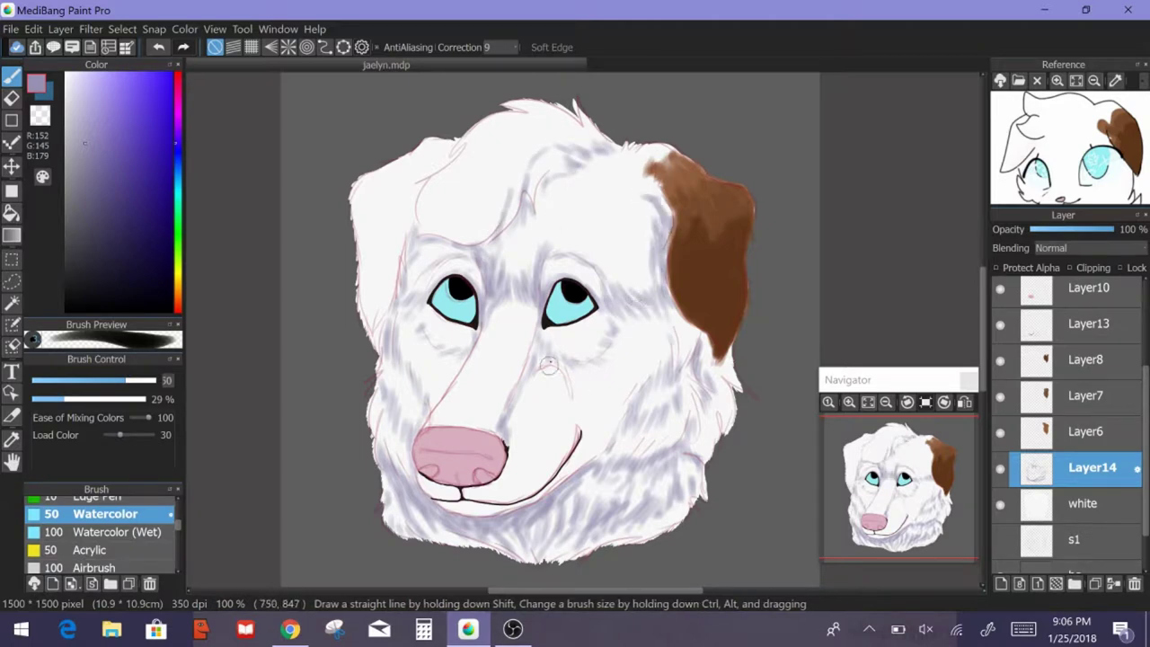
# - Add lavender fur strokes to the muzzle side, below the brown ear, on the white ear and through the forelock
pyautogui.moveTo(549, 360); pyautogui.dragTo(566, 422)
pyautogui.moveTo(723, 346); pyautogui.dragTo(705, 372)
pyautogui.moveTo(373, 225); pyautogui.dragTo(365, 307)
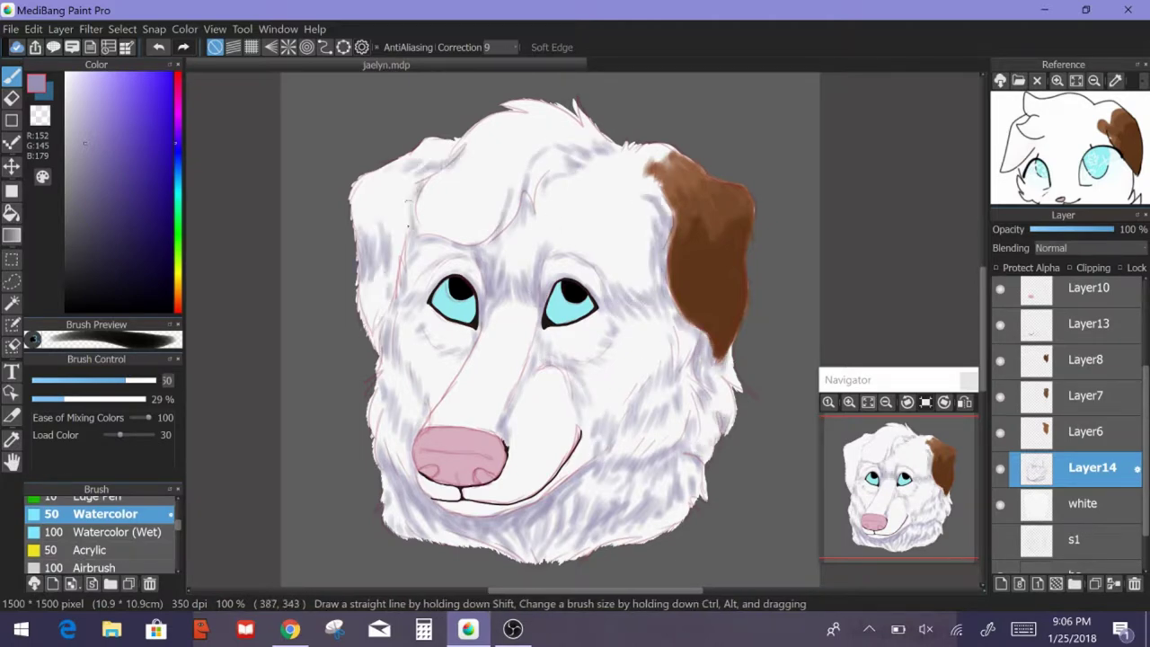
pyautogui.moveTo(431, 242); pyautogui.dragTo(535, 136)
pyautogui.moveTo(487, 154); pyautogui.dragTo(469, 184)
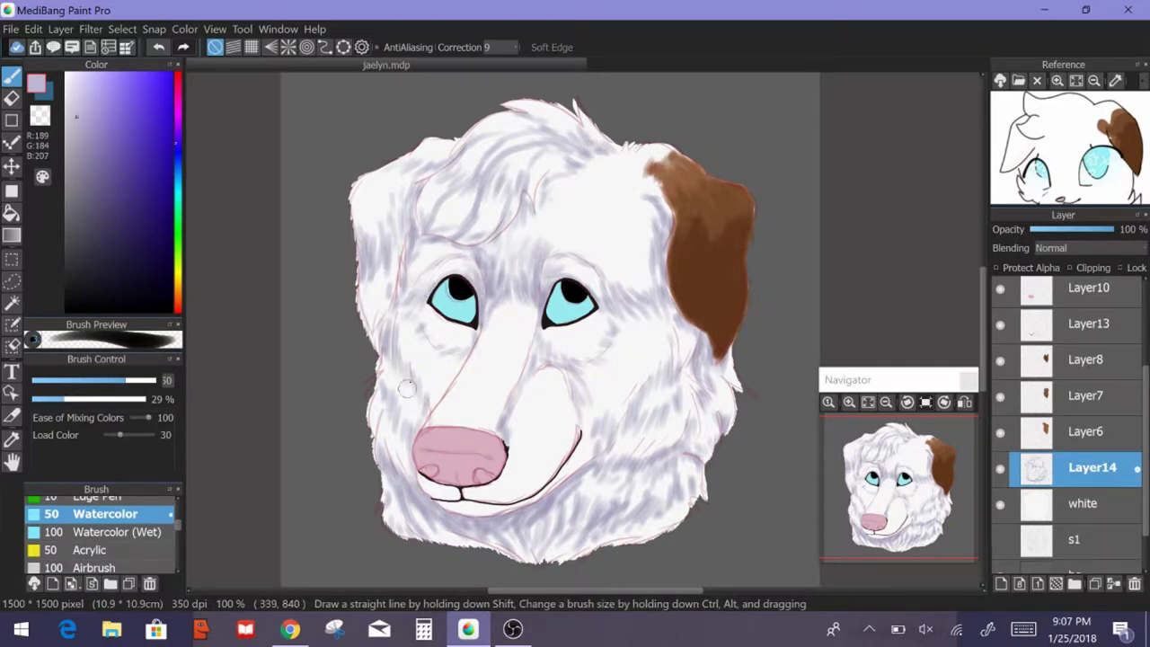
# - Blend the chin, cheek and ear fur with paler lavenders such as (235, 233, 244), and hide the s2 sketch layer
pyautogui.moveTo(476, 507); pyautogui.dragTo(436, 489)
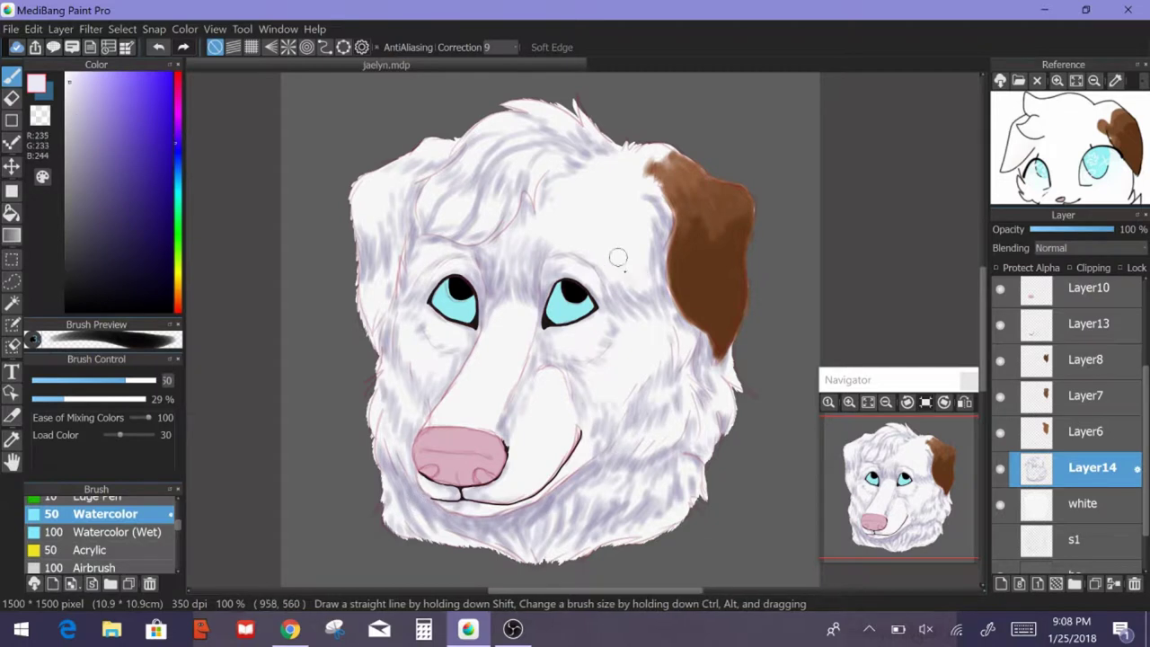
pyautogui.moveTo(709, 370); pyautogui.dragTo(692, 435)
pyautogui.keyDown('alt'); pyautogui.click(606, 312); pyautogui.keyUp('alt')
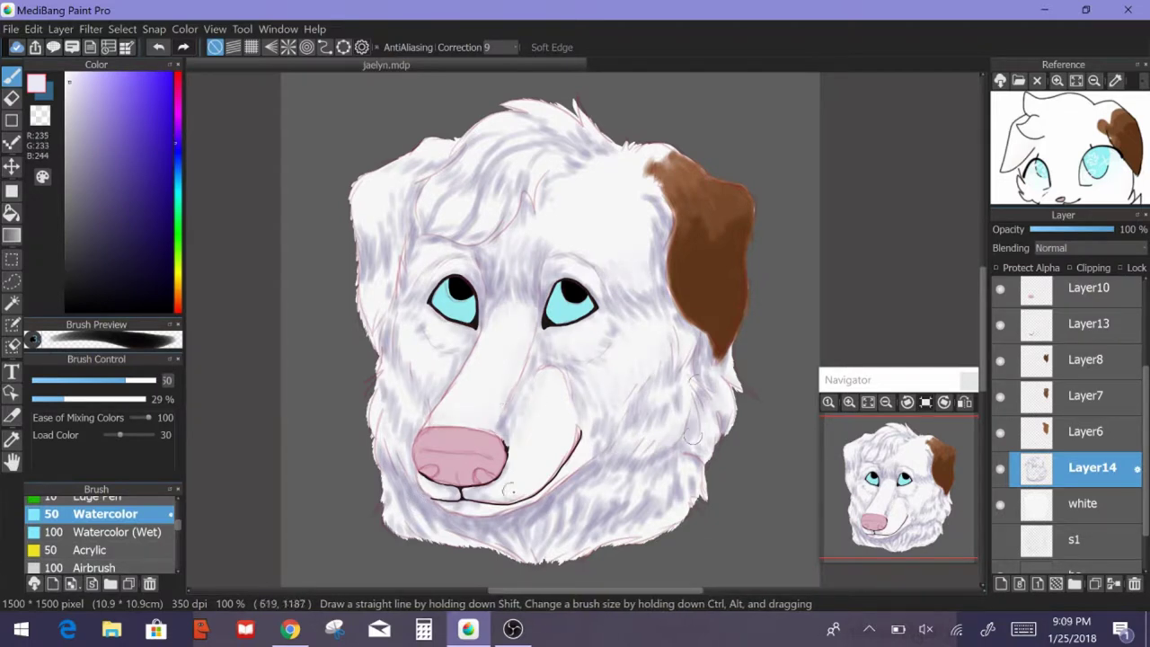
pyautogui.moveTo(390, 204); pyautogui.dragTo(386, 255)
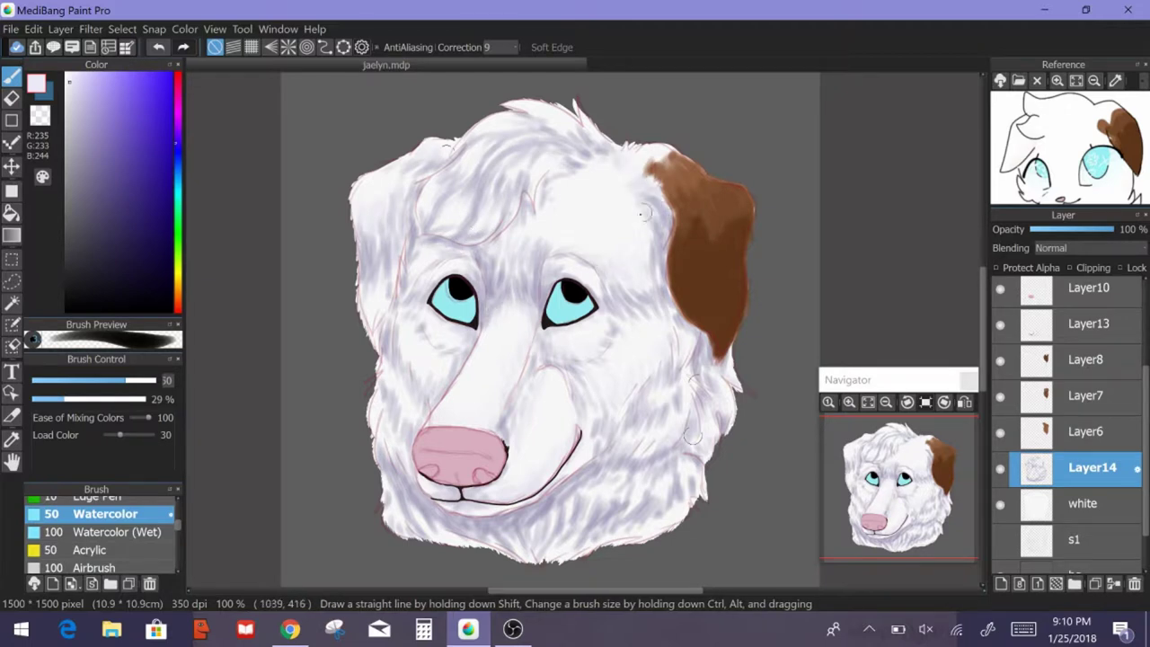
pyautogui.scroll(3, 1069, 413)
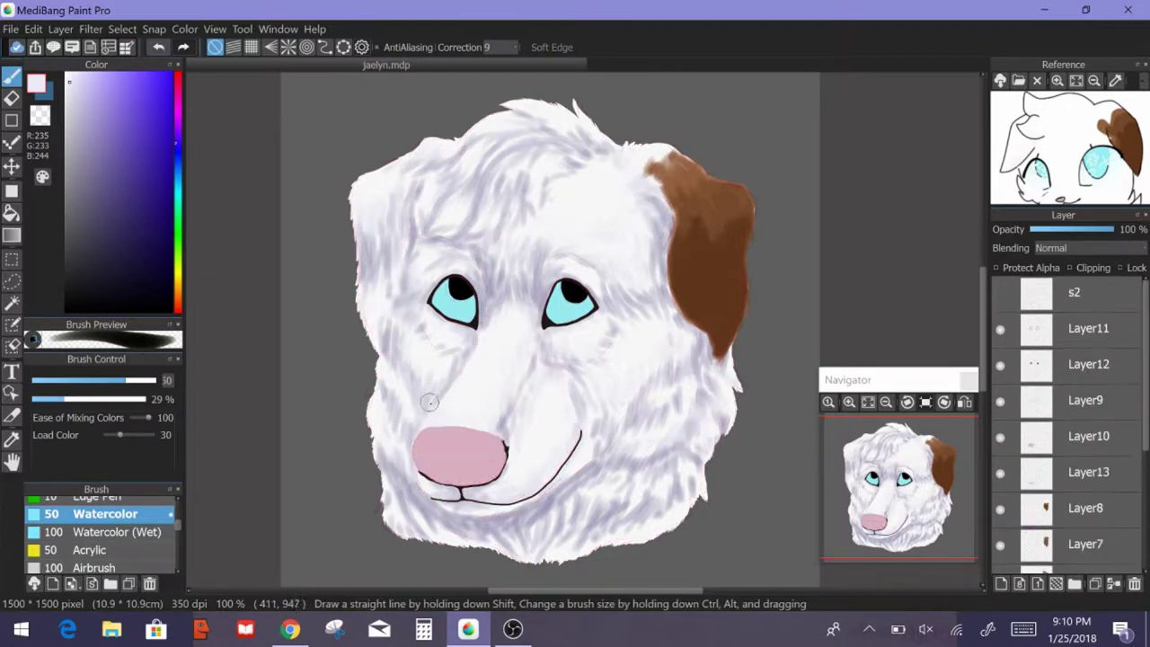
pyautogui.moveTo(650, 370); pyautogui.dragTo(626, 430)
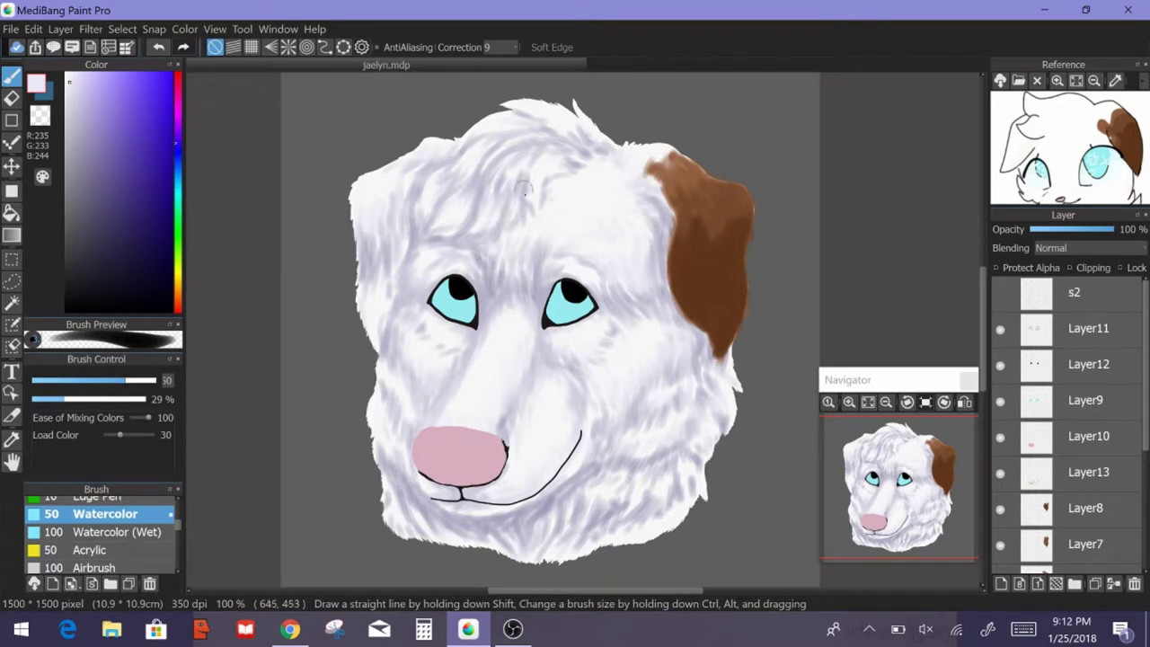
# - Deepen the shadows beside the brown ear and on both cheeks with darker purple (107, 86, 123)
pyautogui.click(176, 128)
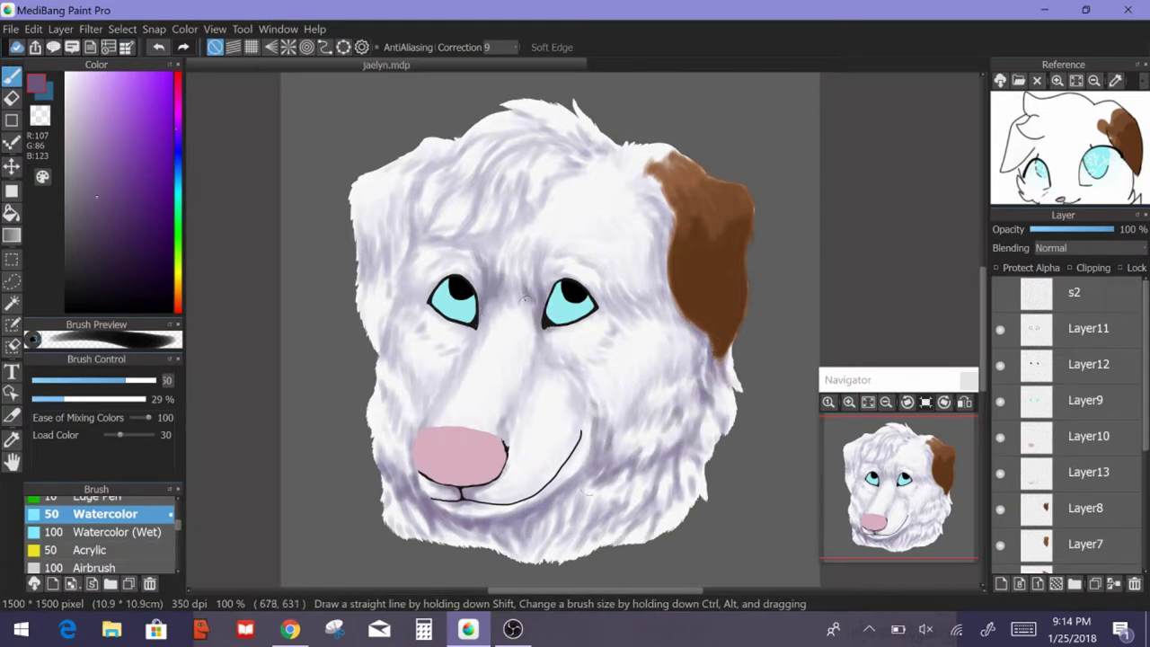
pyautogui.moveTo(672, 297); pyautogui.dragTo(656, 182)
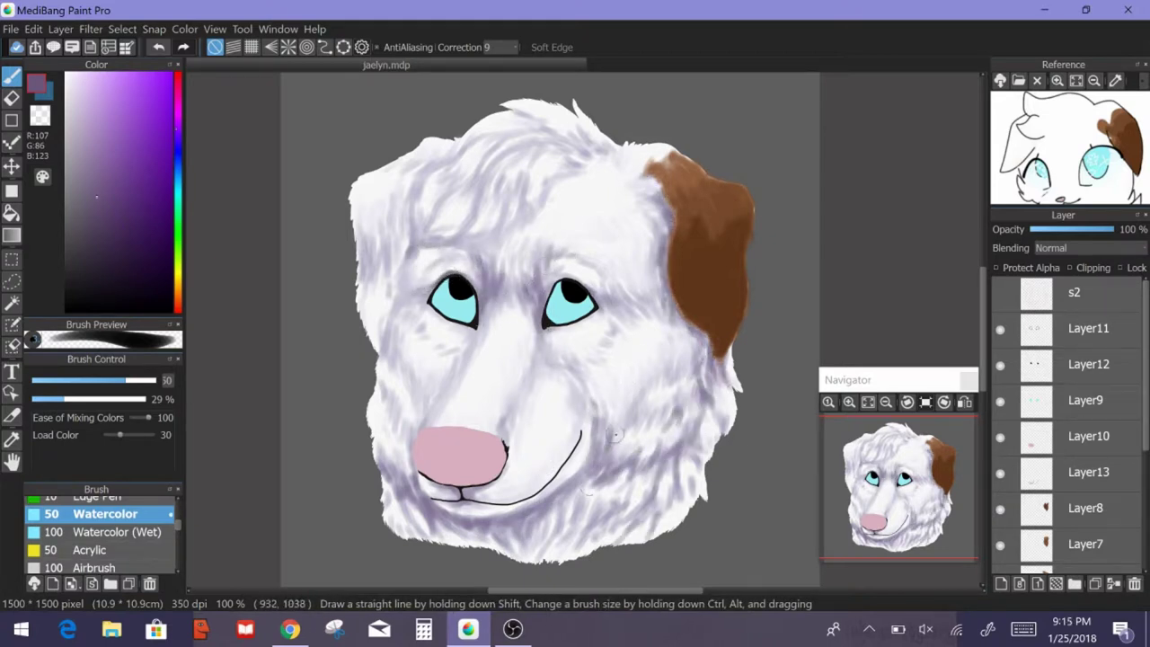
pyautogui.moveTo(615, 433); pyautogui.dragTo(630, 401)
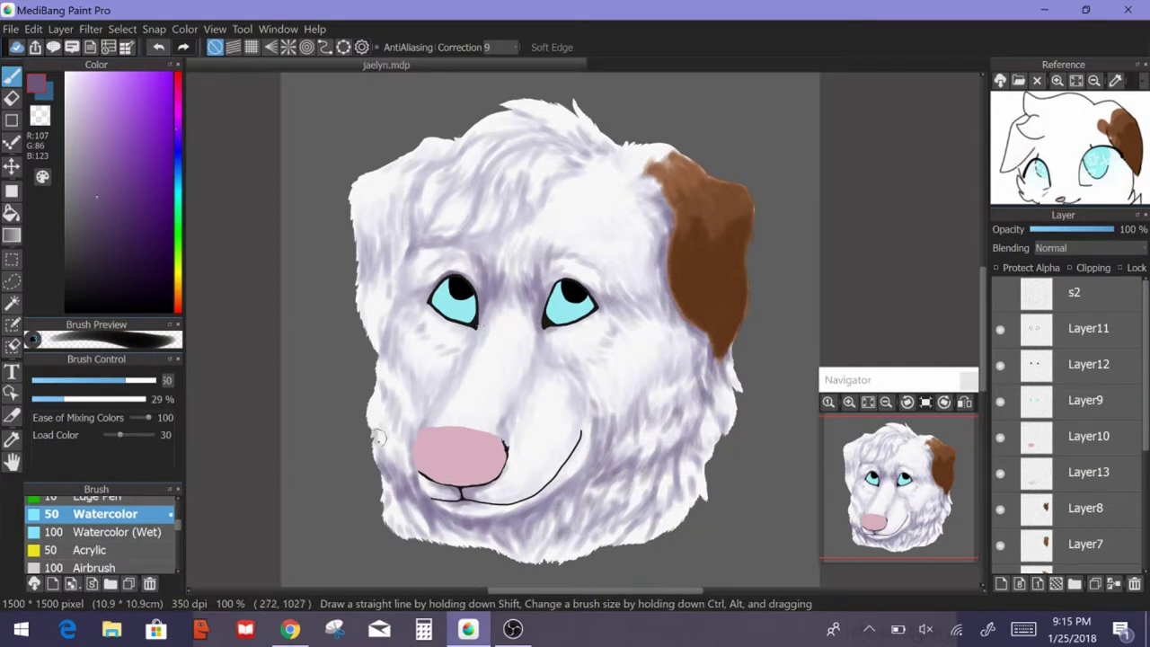
pyautogui.moveTo(379, 437); pyautogui.dragTo(442, 400)
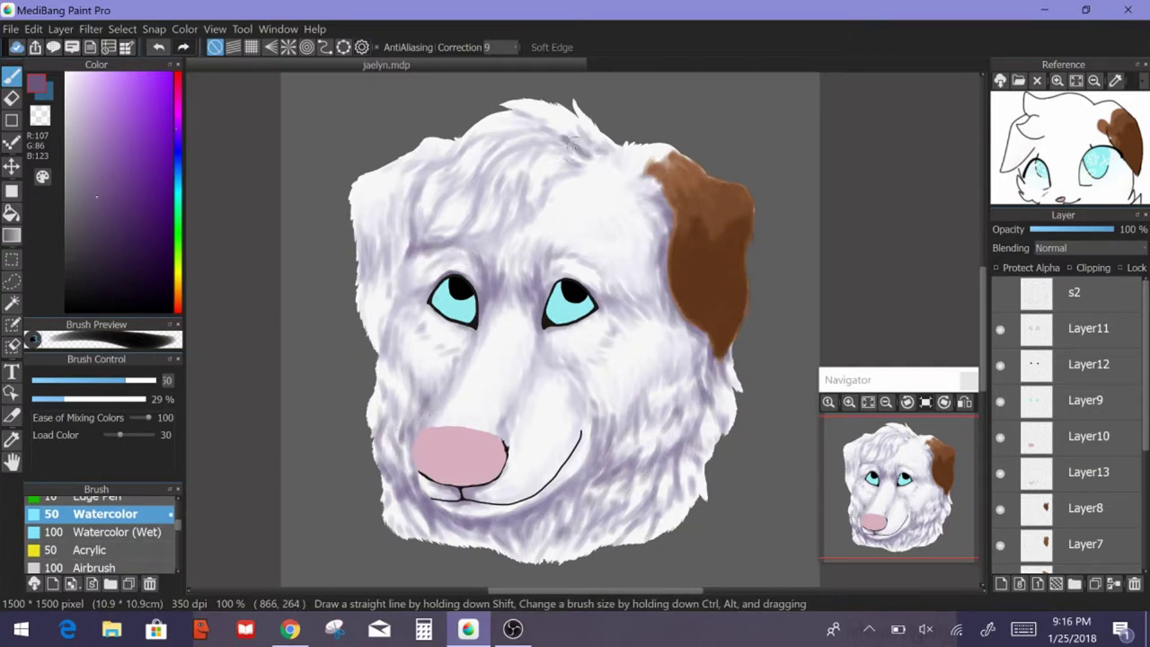
# - Deepen the forelock strands and the white ear's fur and inner edge with the same dark purple
pyautogui.moveTo(575, 135); pyautogui.dragTo(450, 202)
pyautogui.moveTo(472, 140); pyautogui.dragTo(436, 202)
pyautogui.moveTo(615, 117); pyautogui.dragTo(537, 211)
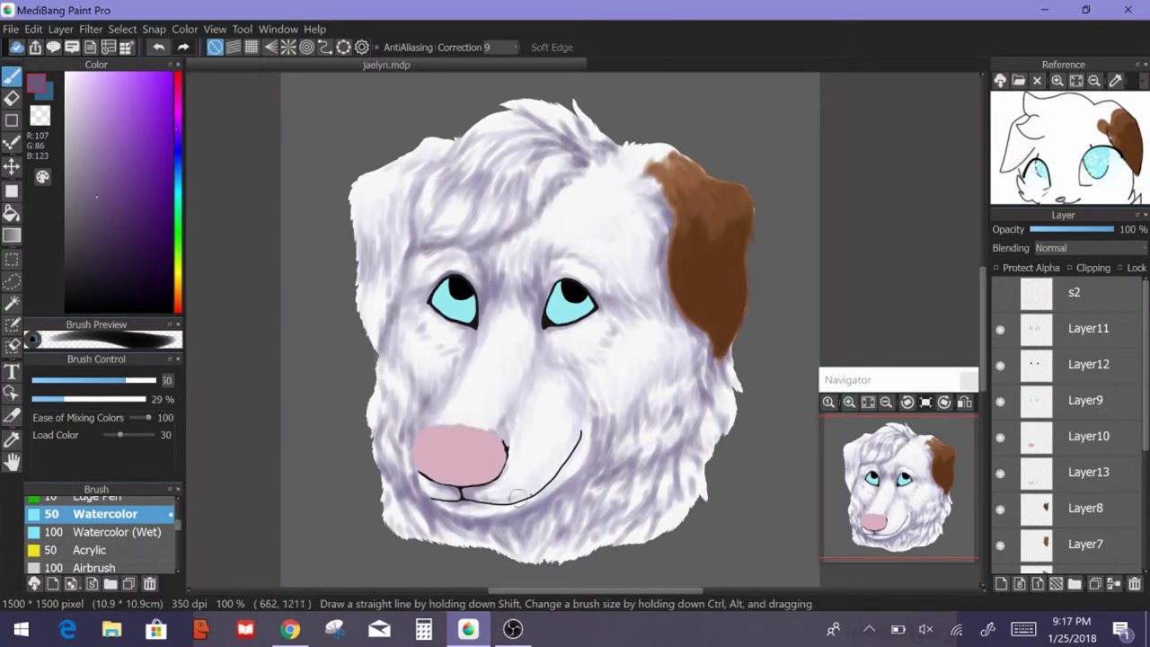
pyautogui.moveTo(381, 229); pyautogui.dragTo(359, 278)
pyautogui.moveTo(427, 161); pyautogui.dragTo(391, 260)
pyautogui.moveTo(404, 285)
pyautogui.mouseDown()
pyautogui.moveTo(377, 364)
pyautogui.moveTo(395, 373)
pyautogui.mouseUp()
pyautogui.moveTo(476, 199); pyautogui.dragTo(460, 215)
pyautogui.moveTo(427, 184); pyautogui.dragTo(413, 247)
# - Add blue-grey (68, 95, 119) shading to the forelock's lower edge and the cheek beside the white ear
pyautogui.click(177, 148)
pyautogui.click(111, 200)
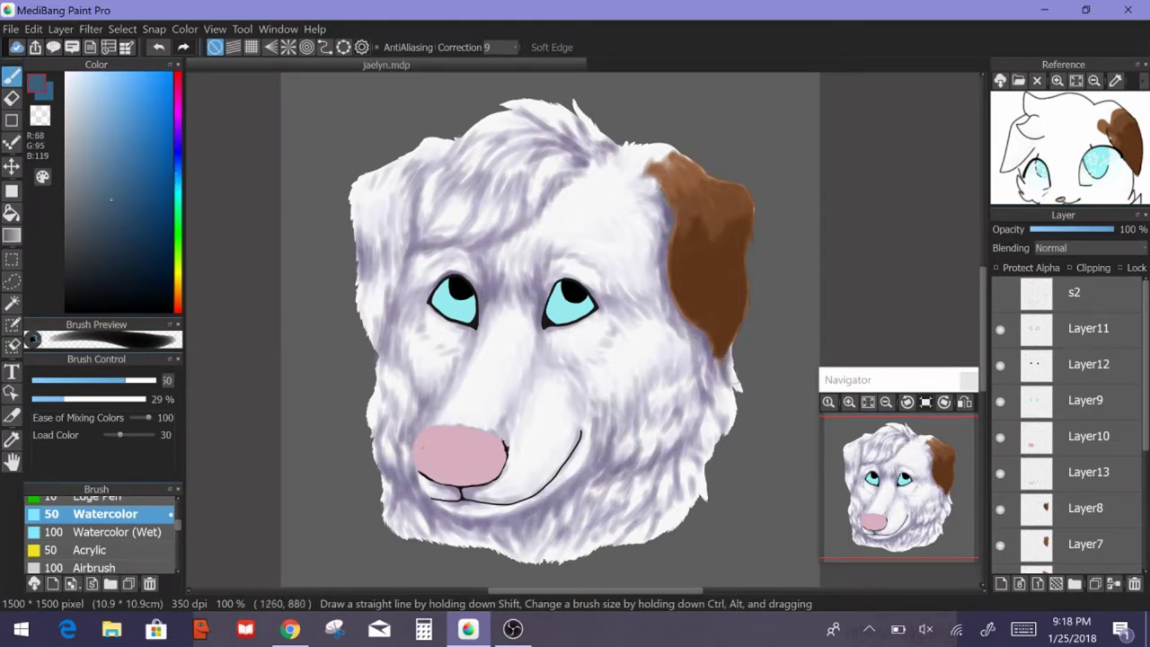
pyautogui.moveTo(420, 290); pyautogui.dragTo(388, 368)
pyautogui.moveTo(473, 218); pyautogui.dragTo(449, 239)
pyautogui.moveTo(419, 246); pyautogui.dragTo(416, 260)
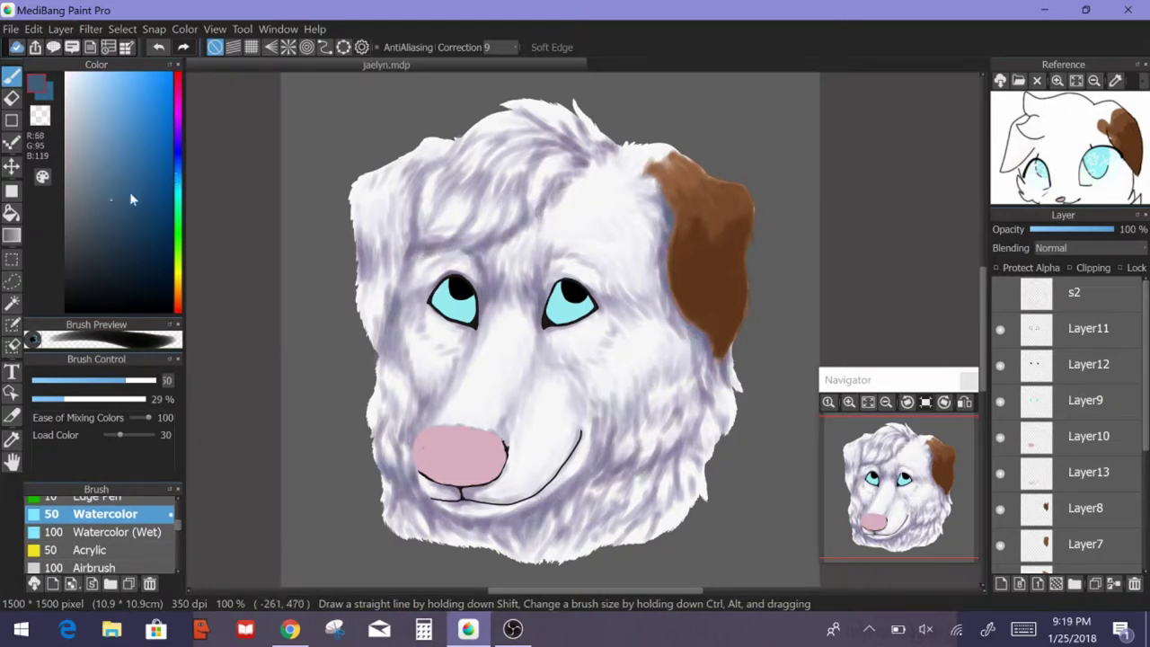
# - Define the forelock strands, jaw and white ear's edge in dark indigo (50, 46, 81) with the Watercolor brush at size 30
pyautogui.click(177, 146)
pyautogui.click(111, 236)
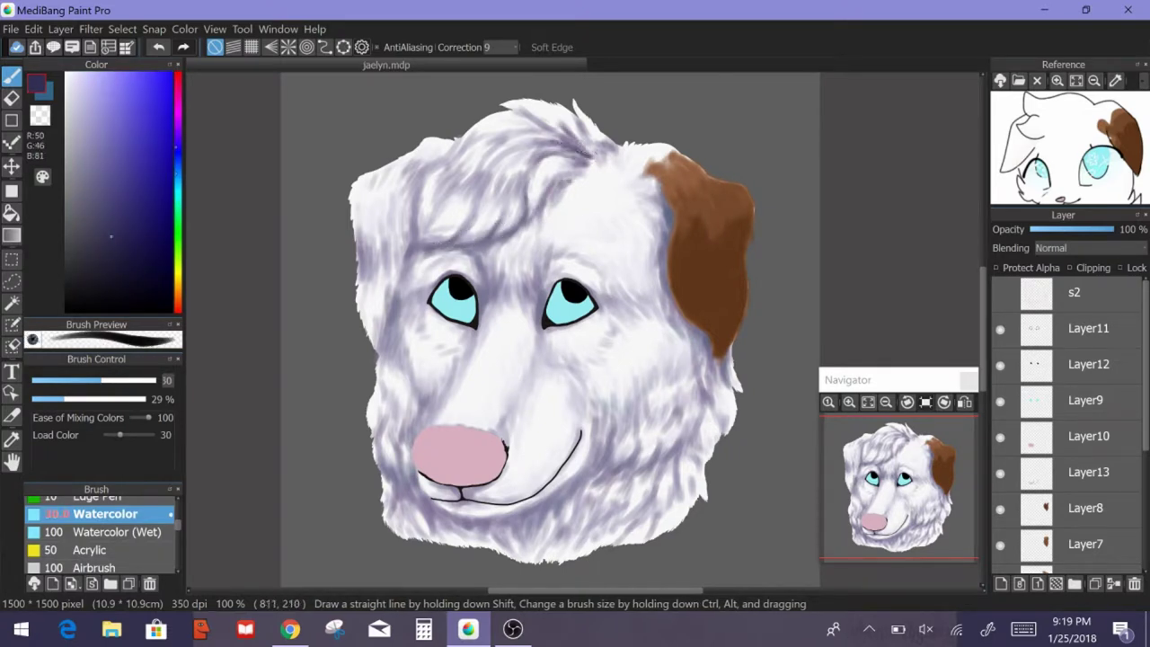
pyautogui.moveTo(542, 134); pyautogui.dragTo(499, 193)
pyautogui.moveTo(580, 132); pyautogui.dragTo(596, 153)
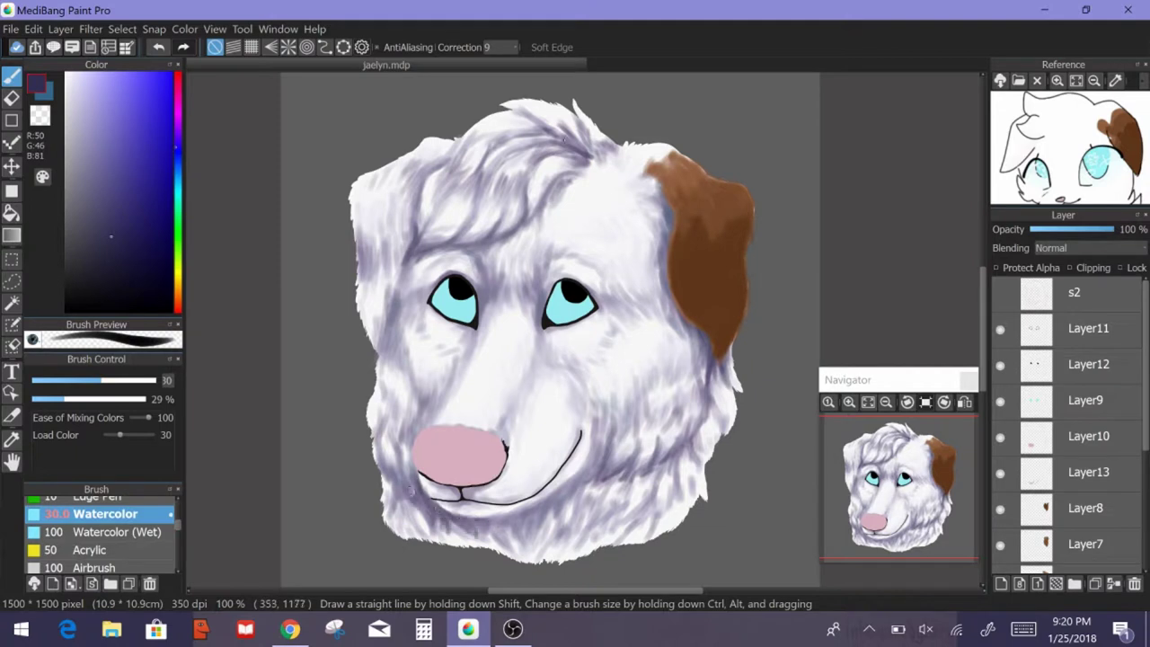
pyautogui.moveTo(408, 496); pyautogui.dragTo(381, 469)
pyautogui.moveTo(388, 309); pyautogui.dragTo(376, 344)
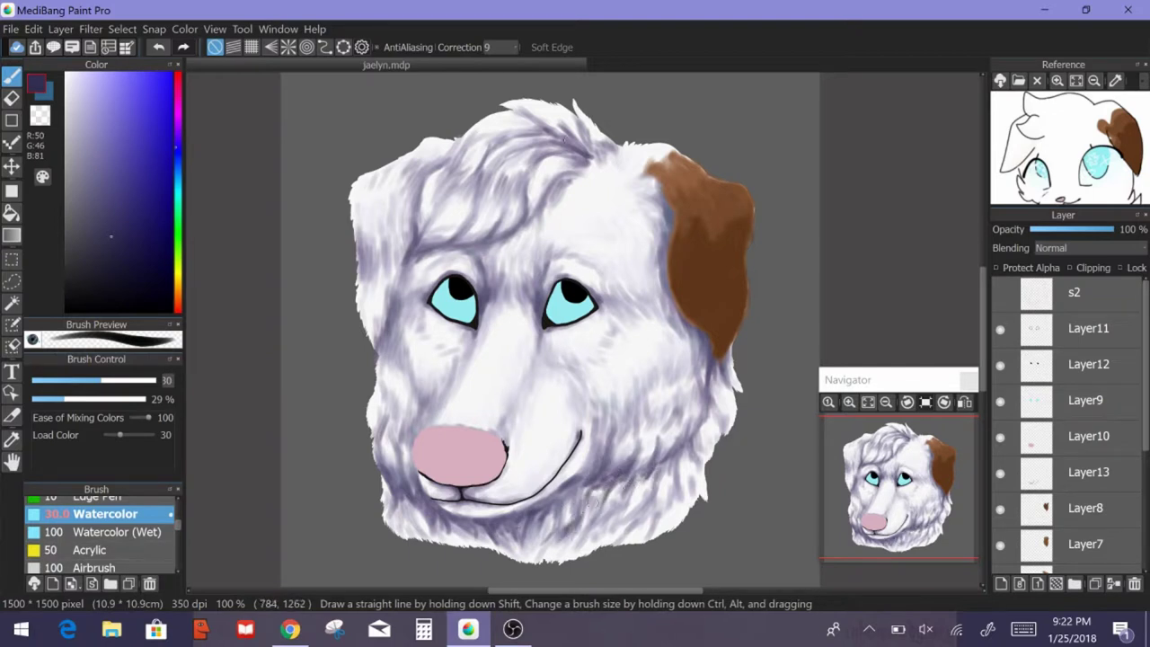
pyautogui.moveTo(398, 349); pyautogui.dragTo(411, 301)
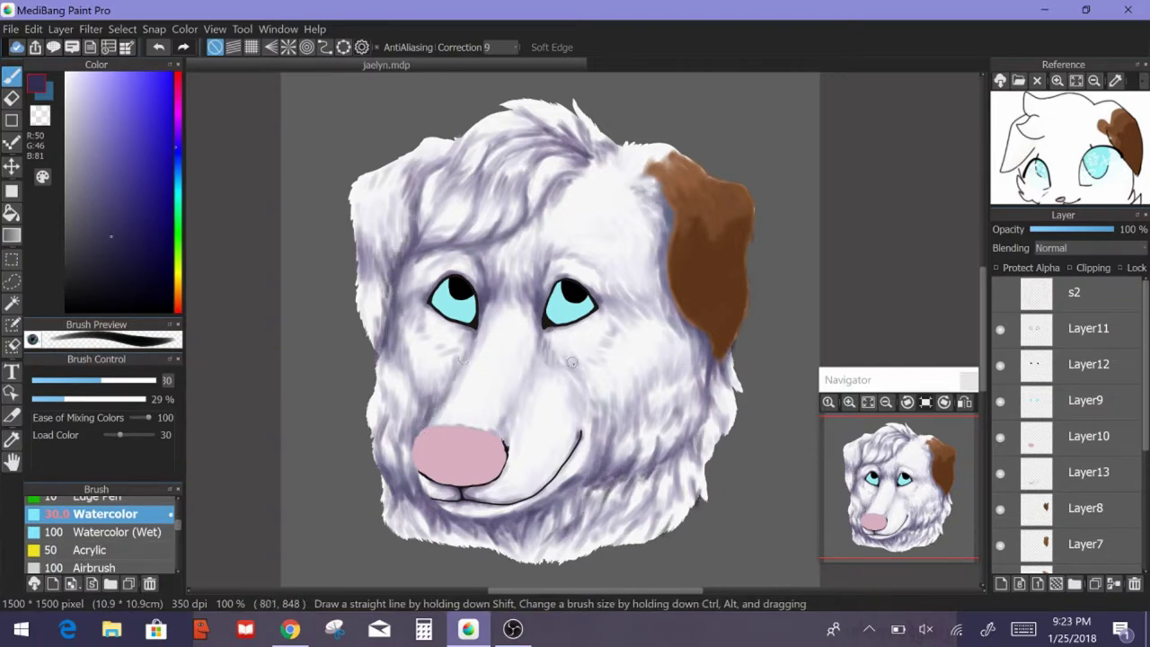
# - Add two layers above Layer14 for near-white fur highlights, setting the upper one to Lighten blending with pure white at 100 % brush opacity
pyautogui.keyDown('alt'); pyautogui.click(578, 248); pyautogui.keyUp('alt')
pyautogui.hotkey('ctrl', 'shift', 'n')
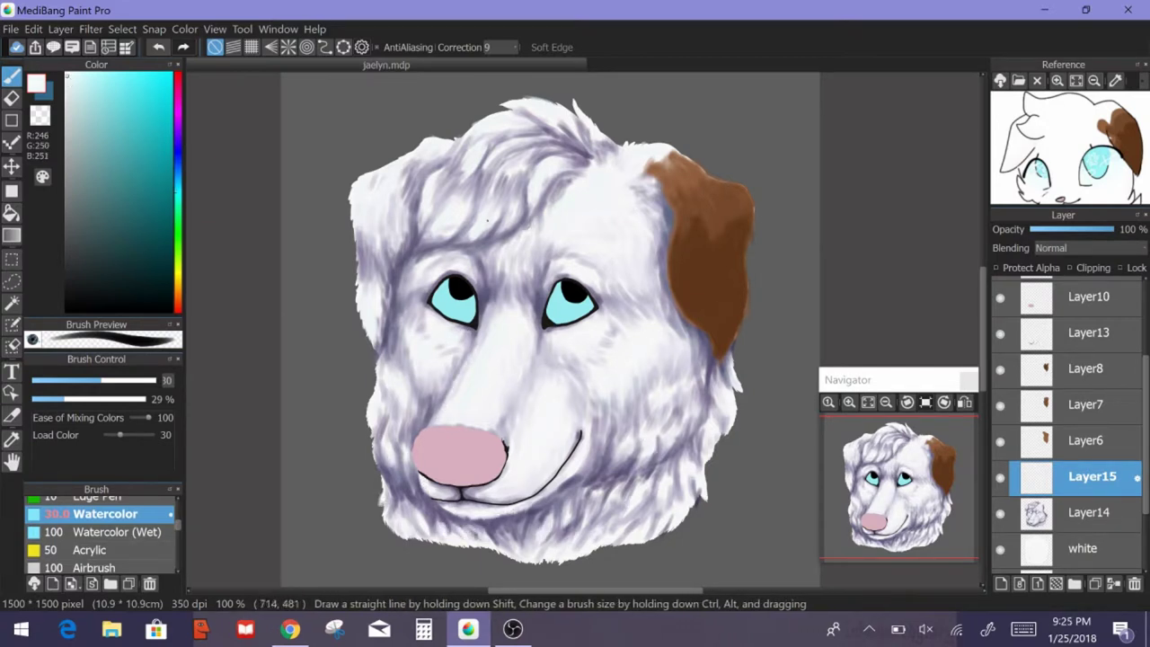
pyautogui.hotkey('ctrl', 'shift', 'n')
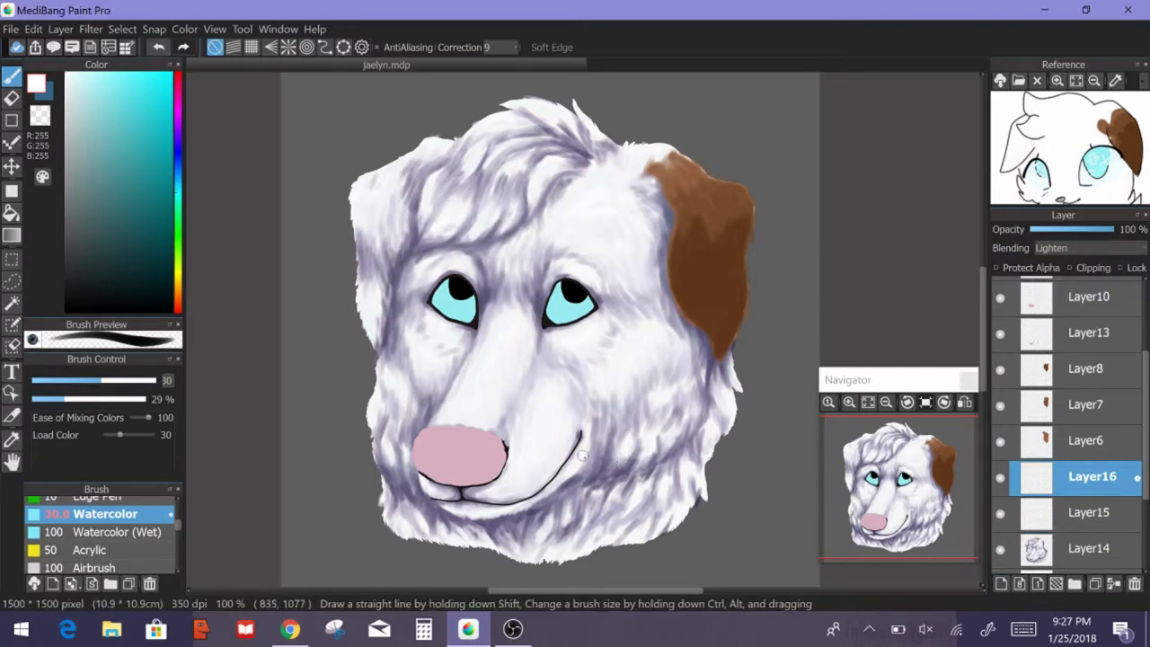
# - Pick a medium violet-blue (109, 105, 193) and add a new layer above Layer8 for the brown ear's shading
pyautogui.click(177, 149)
pyautogui.click(114, 131)
pyautogui.hotkey('ctrl', 'shift', 'n')
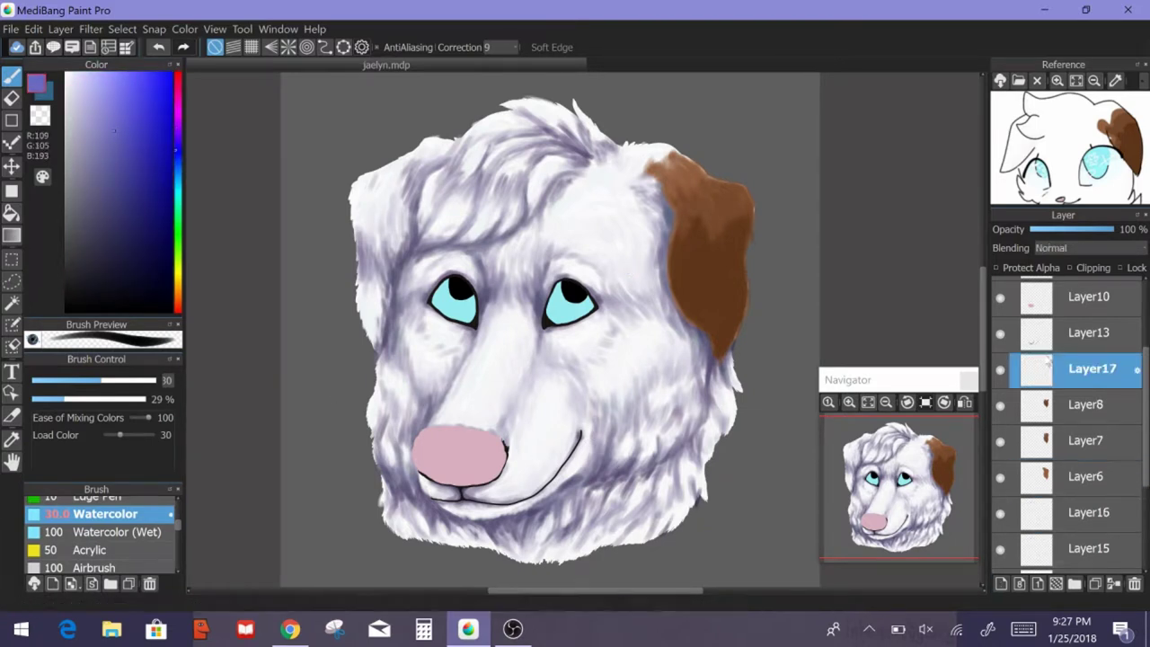
# - Try dark reddish-brown shading across the middle of the brown ear, and clear the strokes
pyautogui.click(177, 78)
pyautogui.click(88, 243)
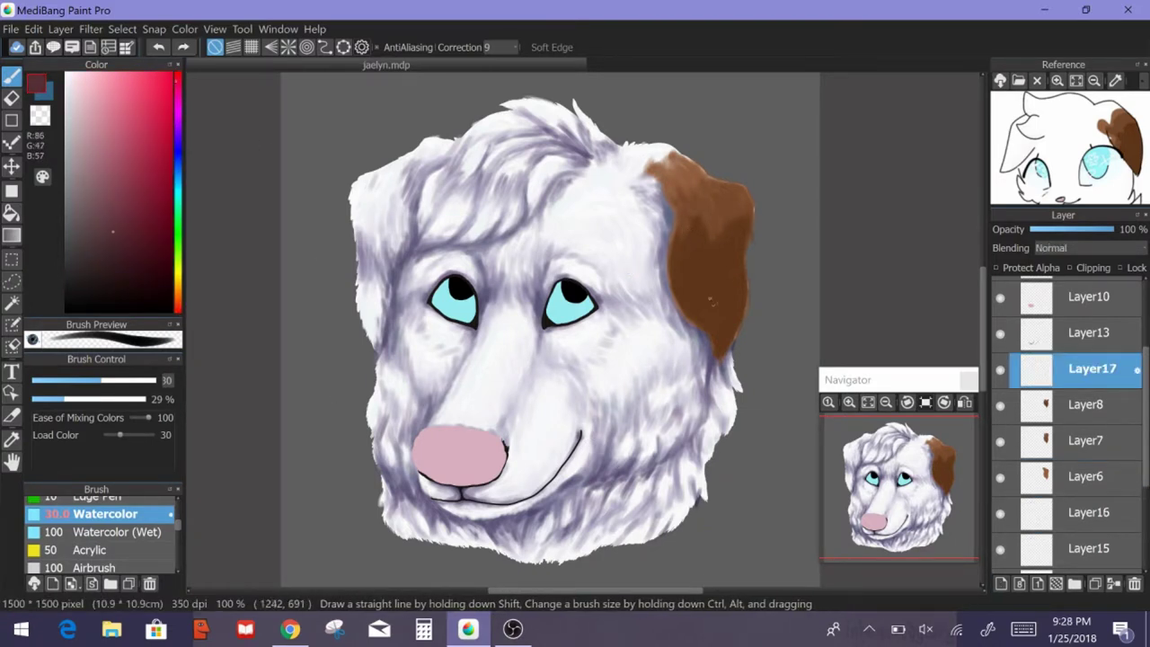
pyautogui.moveTo(698, 262)
pyautogui.mouseDown()
pyautogui.moveTo(744, 285)
pyautogui.moveTo(687, 307)
pyautogui.mouseUp()
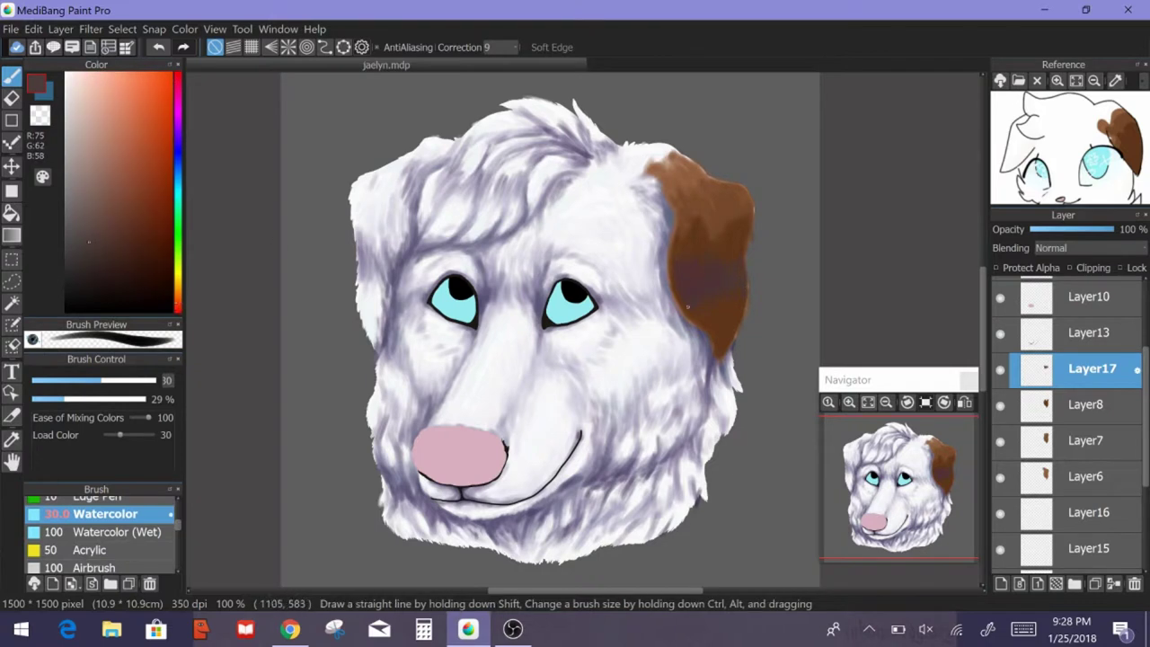
pyautogui.click(60, 29)
pyautogui.click(77, 333)
# - Shade the brown ear with fur strokes in muted purple (104, 97, 123) on Layer17 with Multiply blending
pyautogui.click(178, 135)
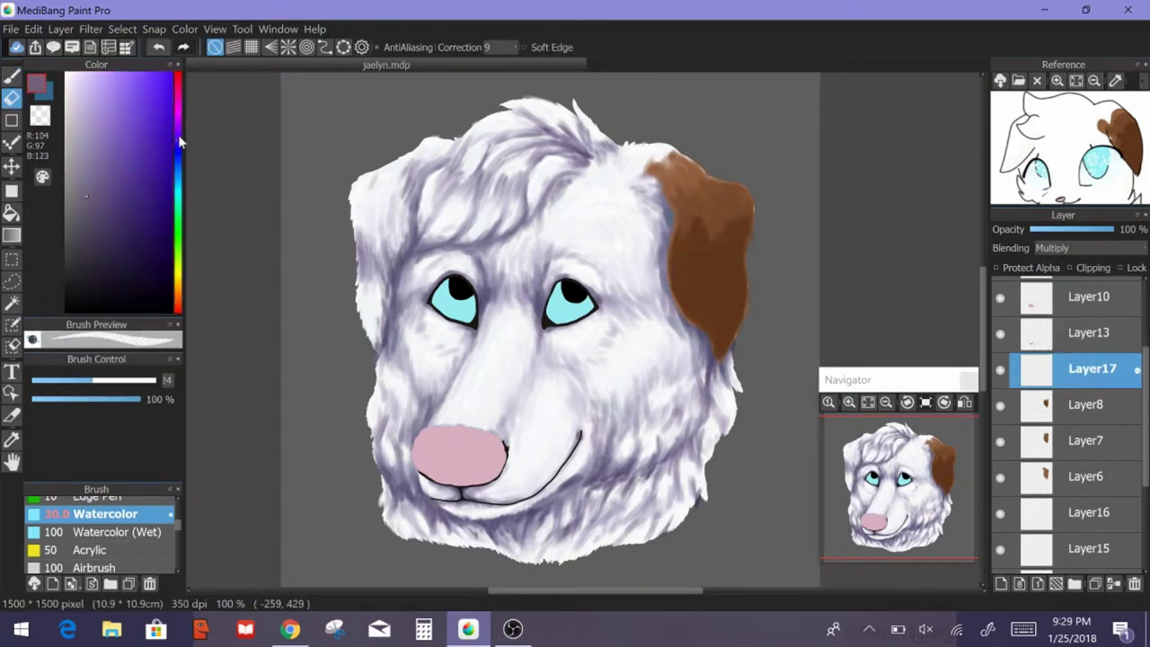
pyautogui.click(87, 196)
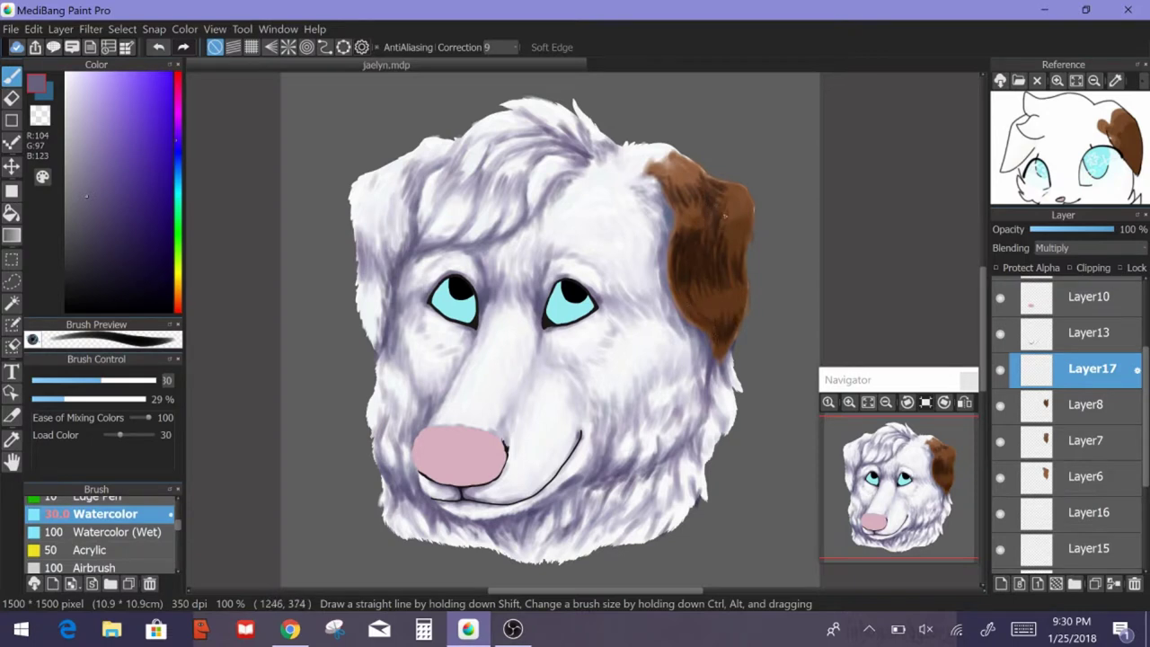
pyautogui.moveTo(724, 216)
pyautogui.mouseDown()
pyautogui.moveTo(717, 253)
pyautogui.moveTo(690, 228)
pyautogui.moveTo(692, 276)
pyautogui.mouseUp()
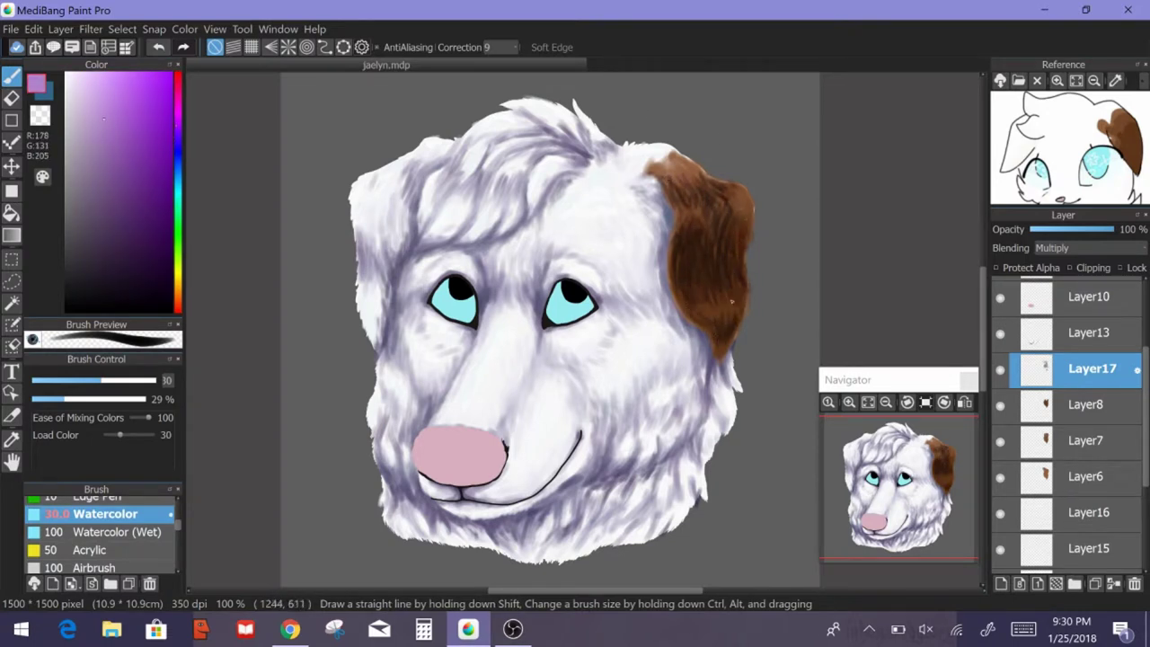
# - Add a layer above Layer17 and paint lighter and darker brown fur strands on the ear with sampled browns
pyautogui.hotkey('ctrl', 'shift', 'n')
pyautogui.keyDown('alt'); pyautogui.click(700, 208); pyautogui.keyUp('alt')
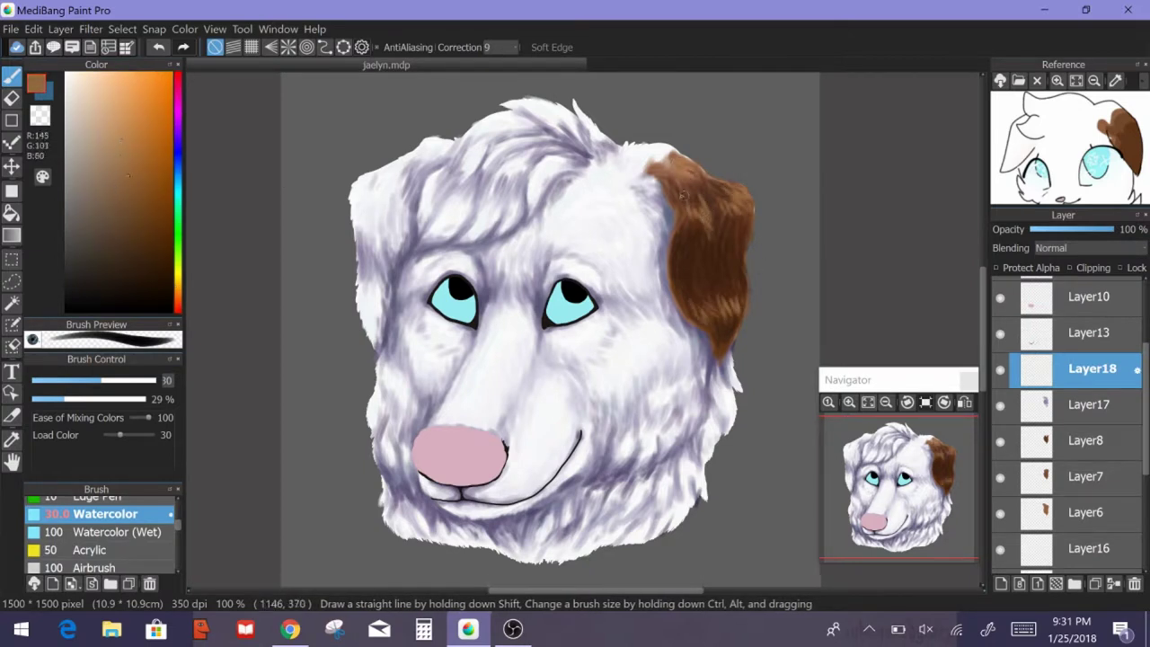
pyautogui.keyDown('alt'); pyautogui.click(699, 291); pyautogui.keyUp('alt')
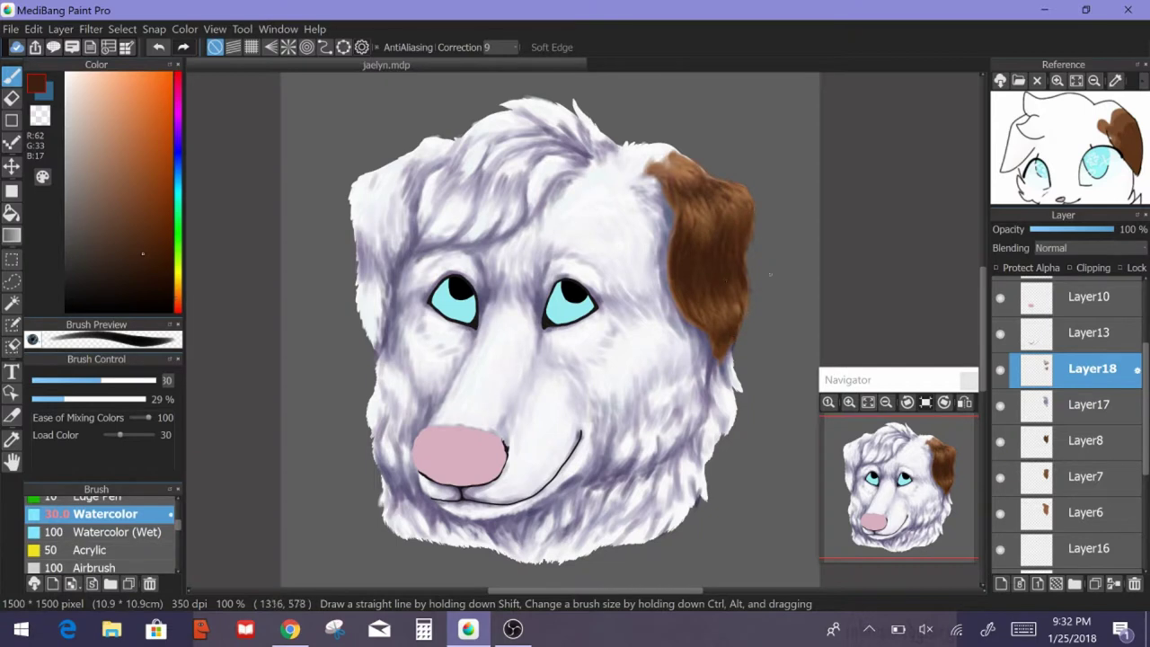
pyautogui.keyDown('alt'); pyautogui.click(742, 316); pyautogui.keyUp('alt')
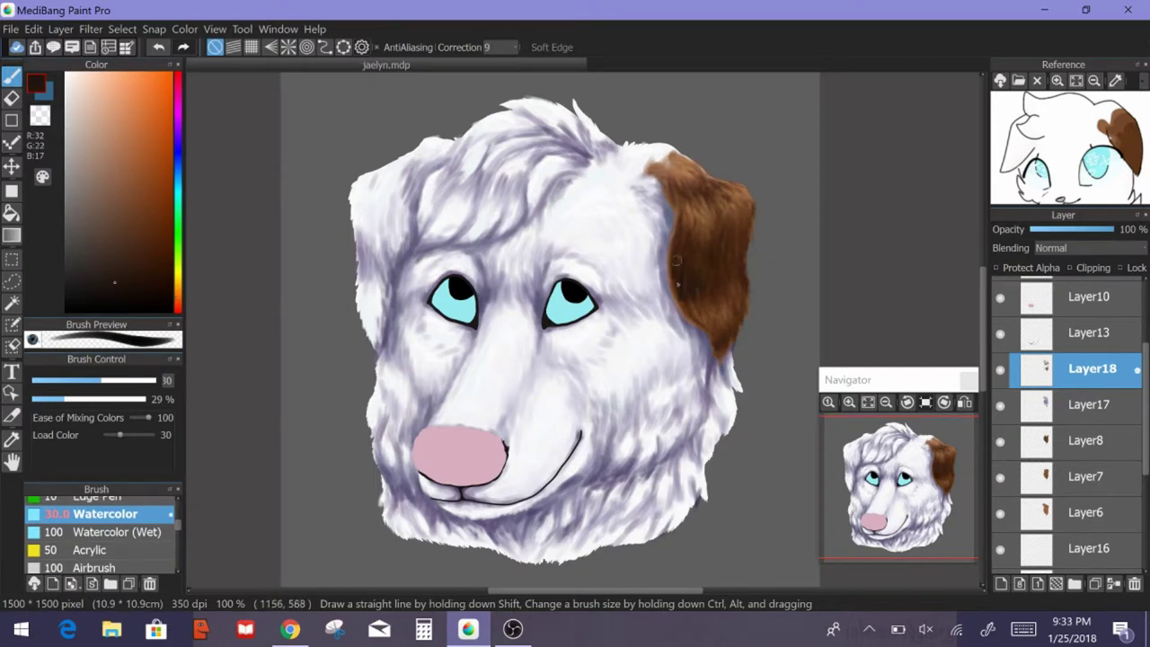
pyautogui.keyDown('alt'); pyautogui.click(680, 162); pyautogui.keyUp('alt')
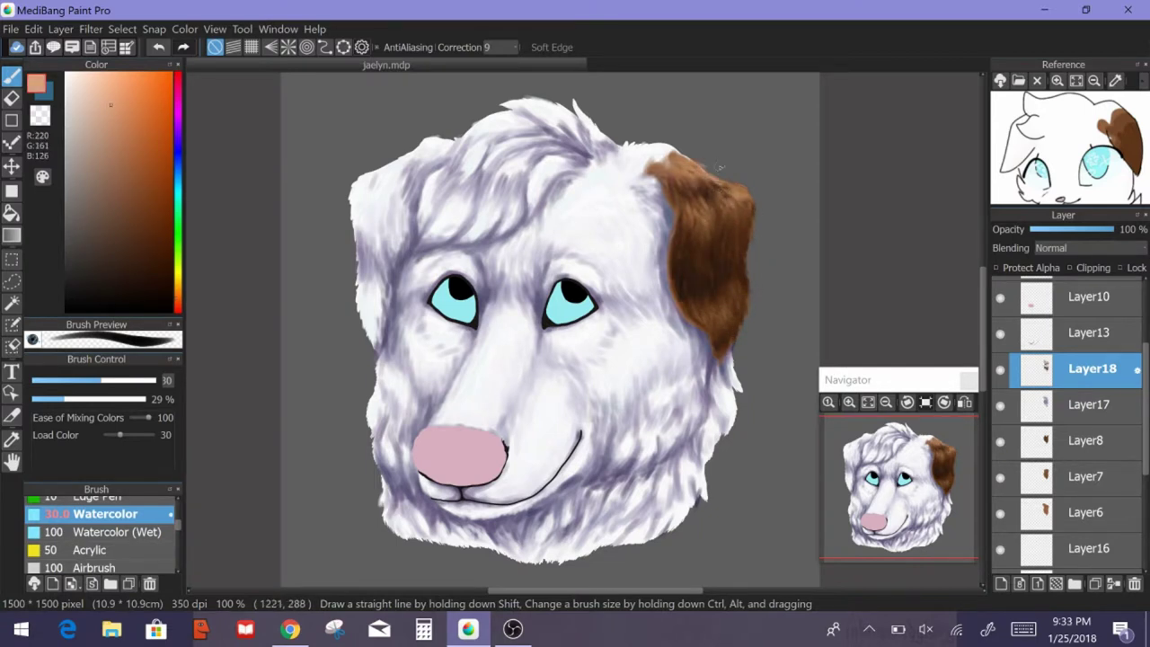
# - Touch up the iris on Layer9 in light cyan (153, 236, 240) with the Pen and add a clipped layer above it
pyautogui.keyDown('alt'); pyautogui.click(580, 303); pyautogui.keyUp('alt')
pyautogui.scroll(3, 1069, 404)
pyautogui.click(1089, 362)
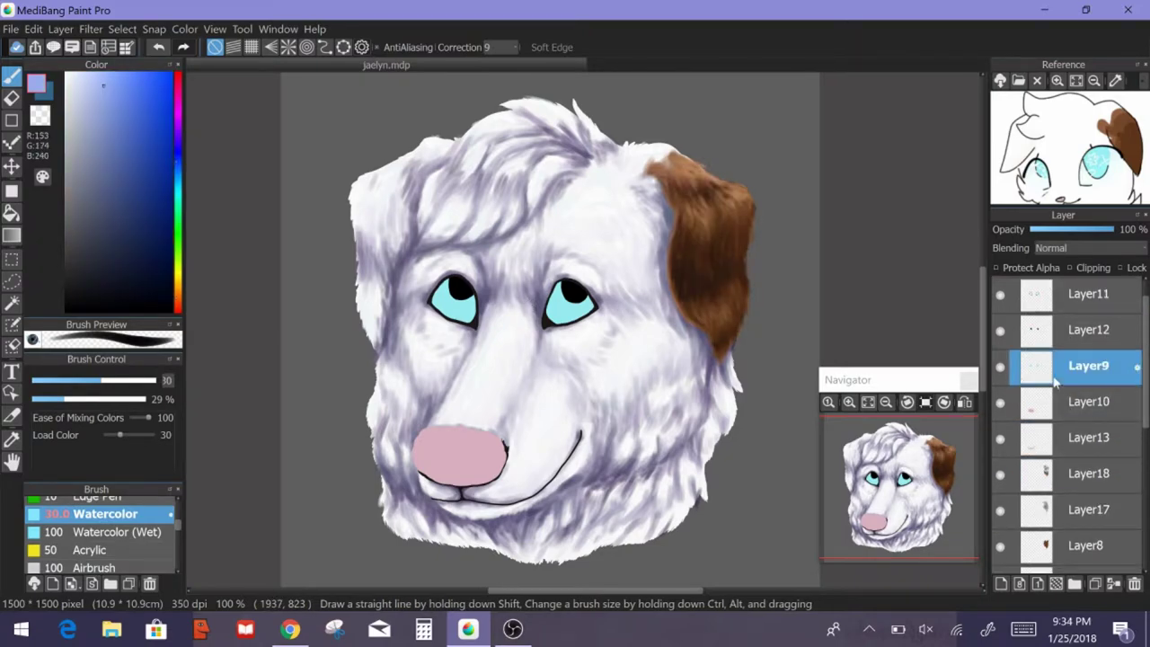
pyautogui.scroll(3, 575, 301)
pyautogui.scroll(3, 143, 525)
pyautogui.click(144, 526)
pyautogui.hscroll(-10, 360, 303)
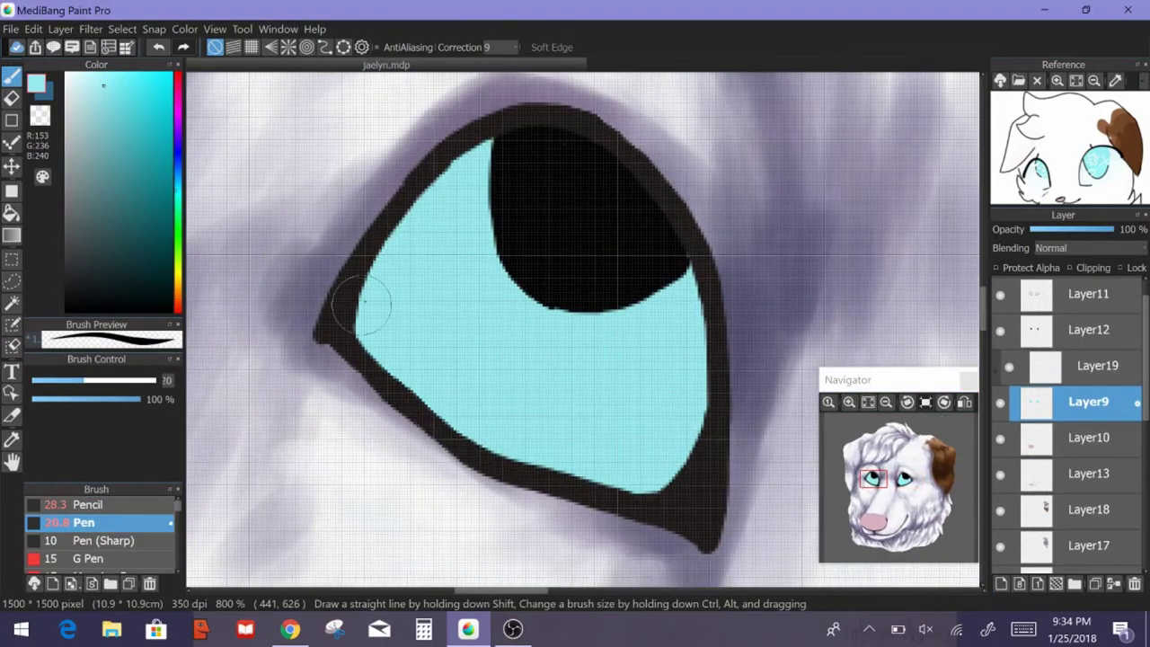
pyautogui.scroll(-5, 583, 469)
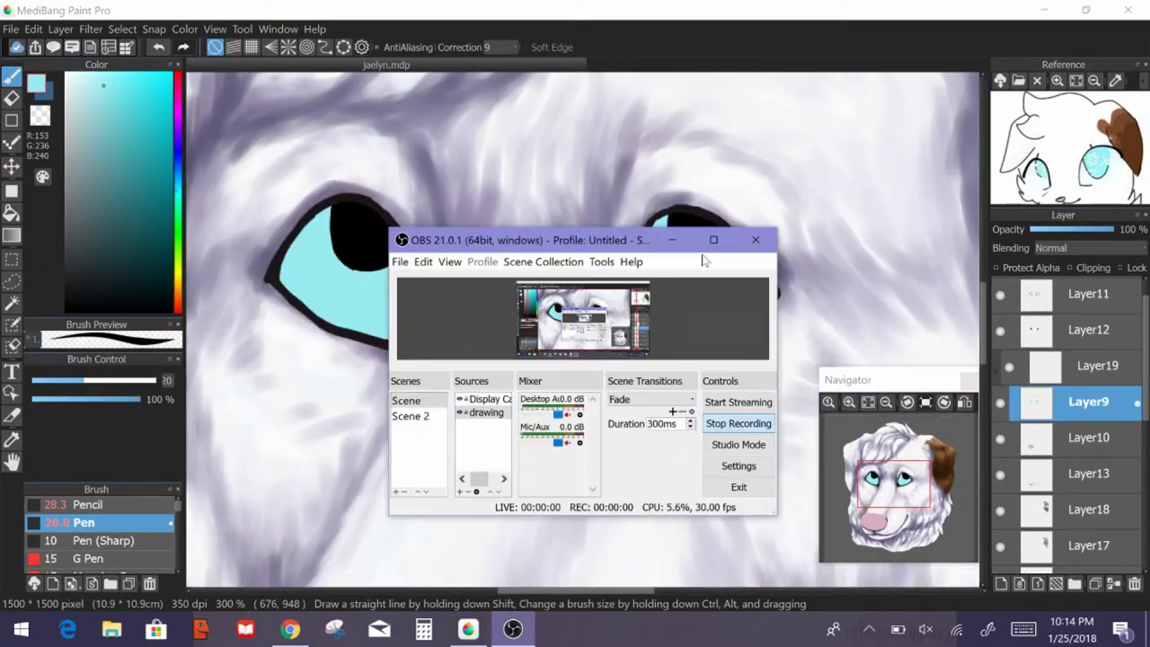
# - Airbrush soft lavender (146, 146, 189) shading over the upper part of both irises on clipped Layer19
pyautogui.click(1088, 365)
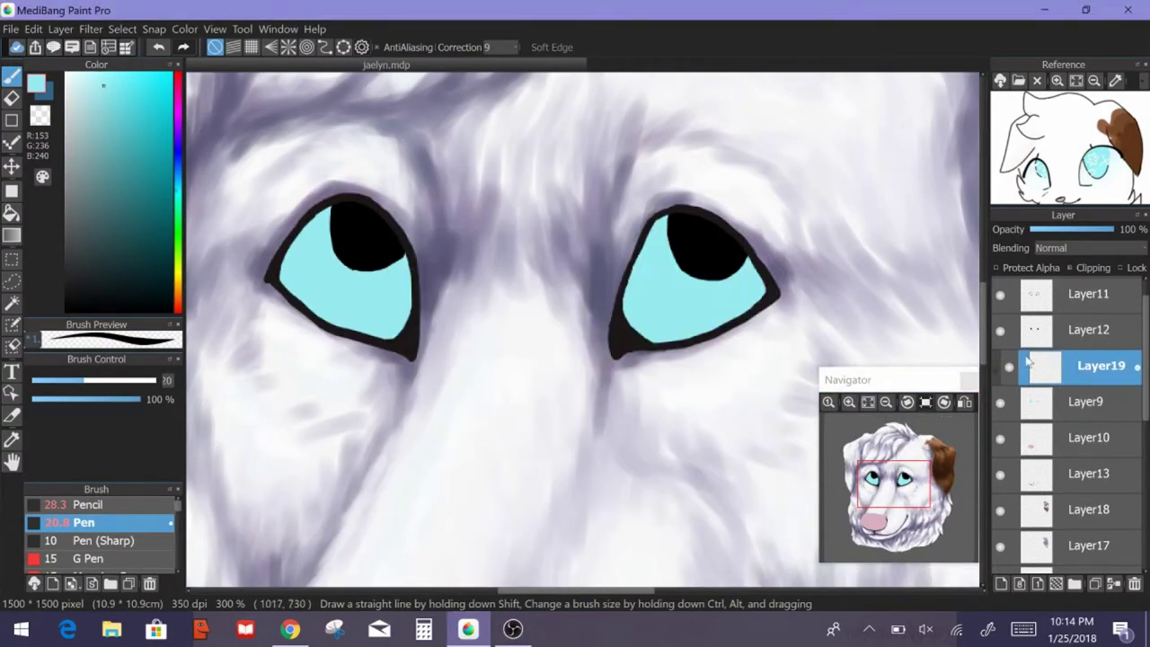
pyautogui.keyDown('alt'); pyautogui.click(318, 215); pyautogui.keyUp('alt')
pyautogui.scroll(-3, 99, 530)
pyautogui.click(97, 514)
pyautogui.moveTo(296, 221); pyautogui.dragTo(395, 269)
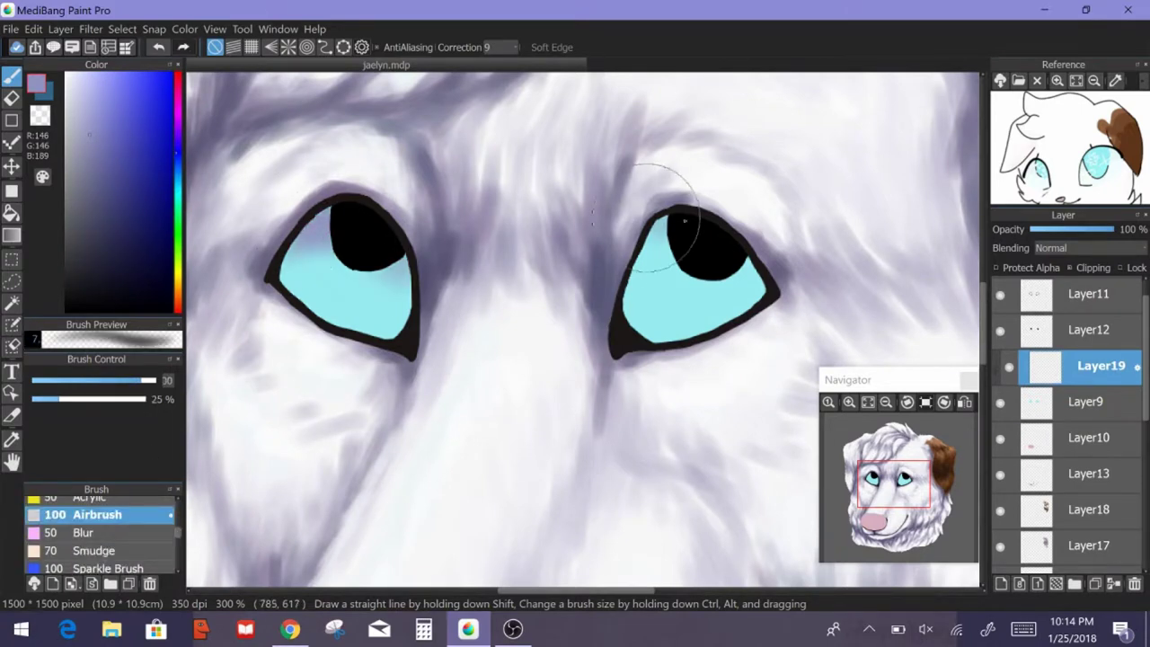
pyautogui.moveTo(647, 224); pyautogui.dragTo(745, 243)
# - Deepen the shading around the pupils in both irises with darker indigo (73, 74, 137) and (49, 49, 76)
pyautogui.keyDown('alt'); pyautogui.click(584, 269); pyautogui.keyUp('alt')
pyautogui.moveTo(548, 180); pyautogui.dragTo(591, 216)
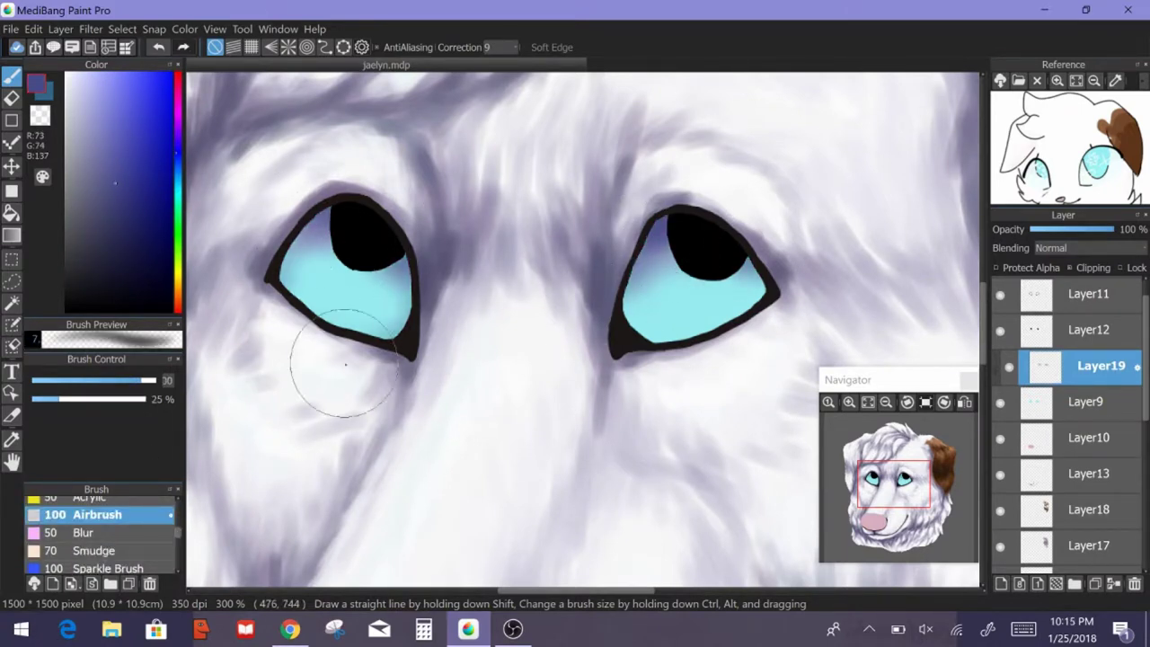
pyautogui.moveTo(350, 238); pyautogui.dragTo(334, 238)
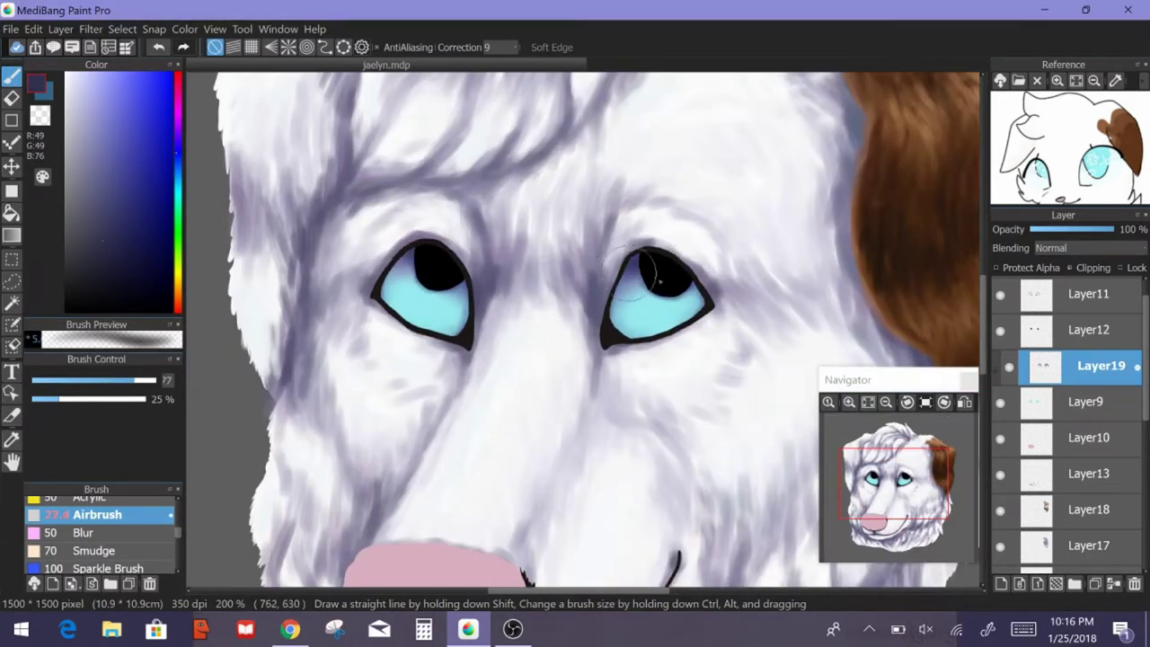
# - Add a layer above Layer19 and airbrush pale cyan (196, 255, 253) highlights onto the irises with a smaller brush
pyautogui.click(1001, 584)
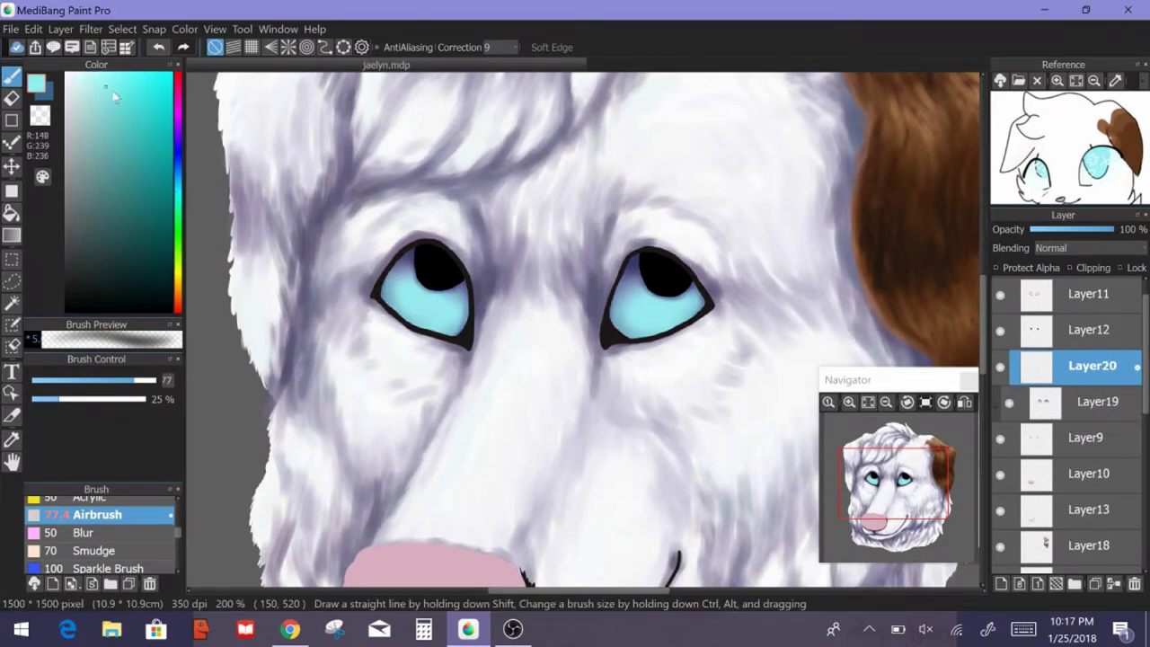
pyautogui.click(90, 73)
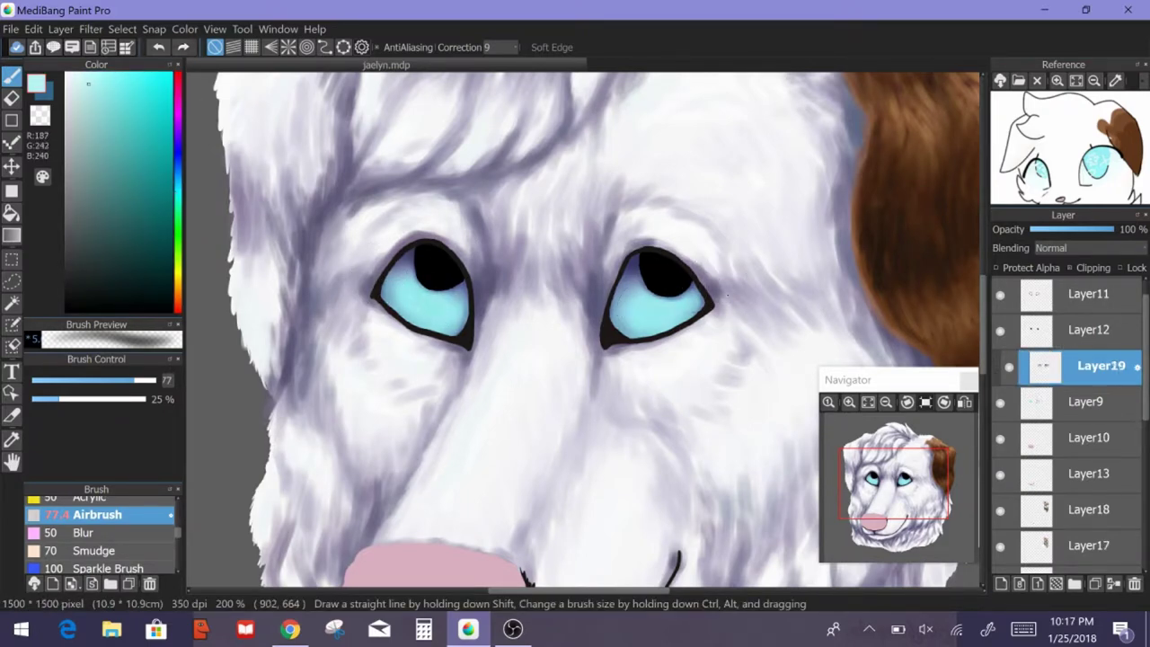
pyautogui.press('[')
pyautogui.press('[')
pyautogui.press('[')
pyautogui.press('[')
pyautogui.scroll(-5, 901, 321)
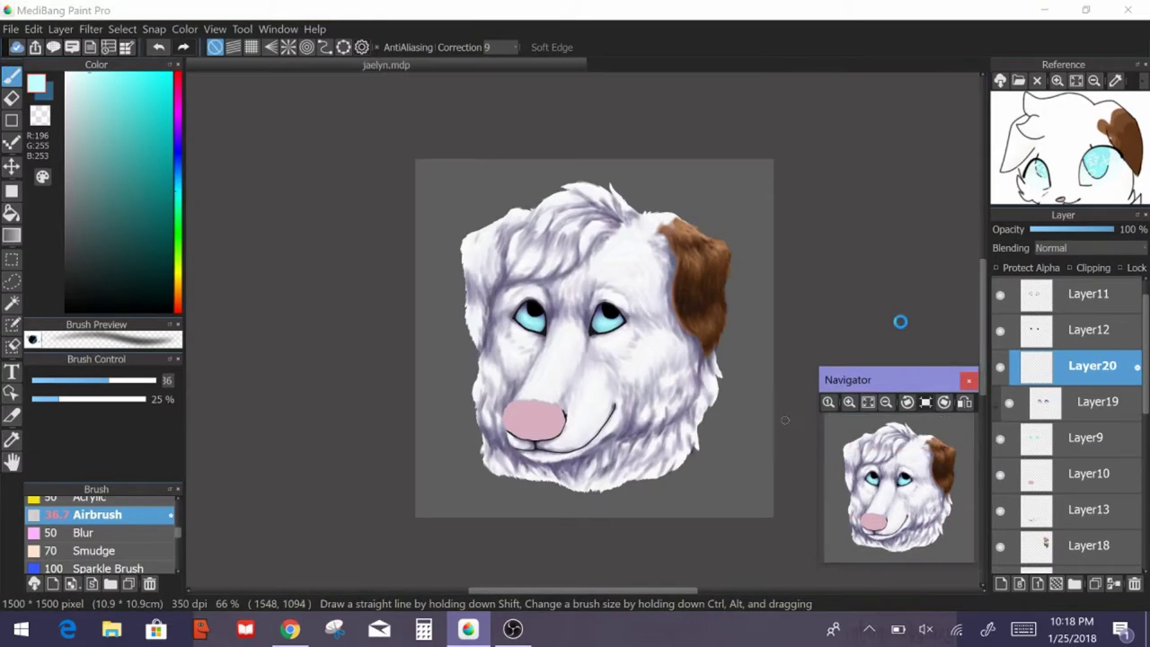
# - Add a layer above Layer12 and paint round translucent reflections on both pupils in pale cyan-white (227, 249, 252) with the Pencil
pyautogui.click(1087, 330)
pyautogui.click(1001, 584)
pyautogui.scroll(6, 449, 270)
pyautogui.click(75, 75)
pyautogui.click(90, 504)
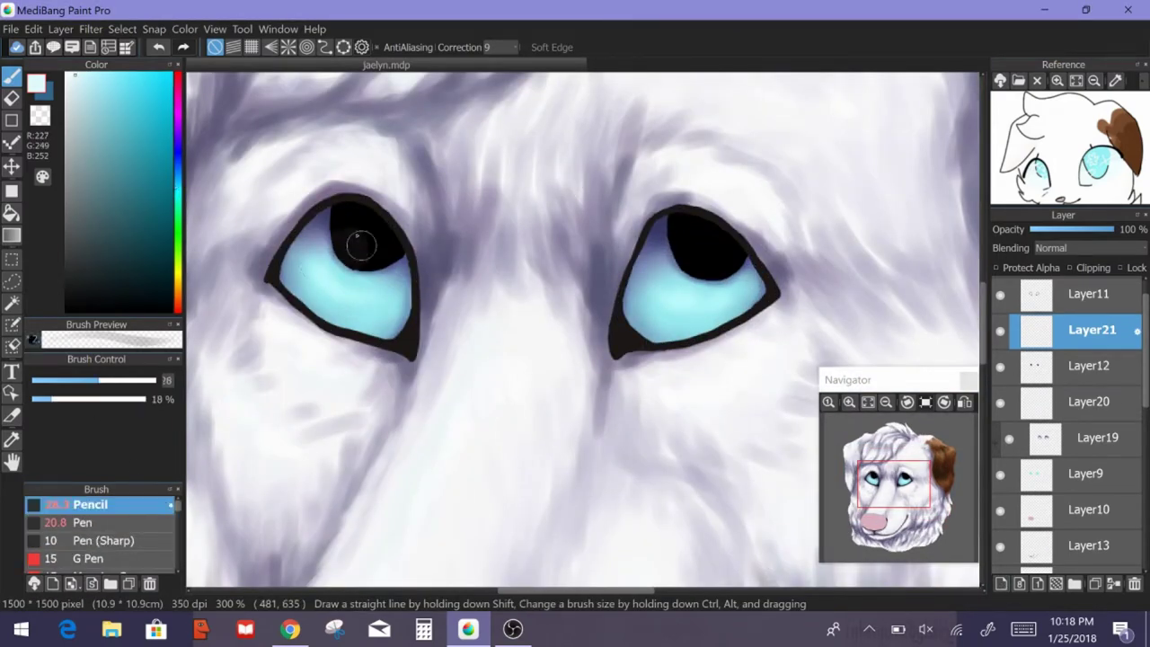
pyautogui.scroll(-5, 887, 404)
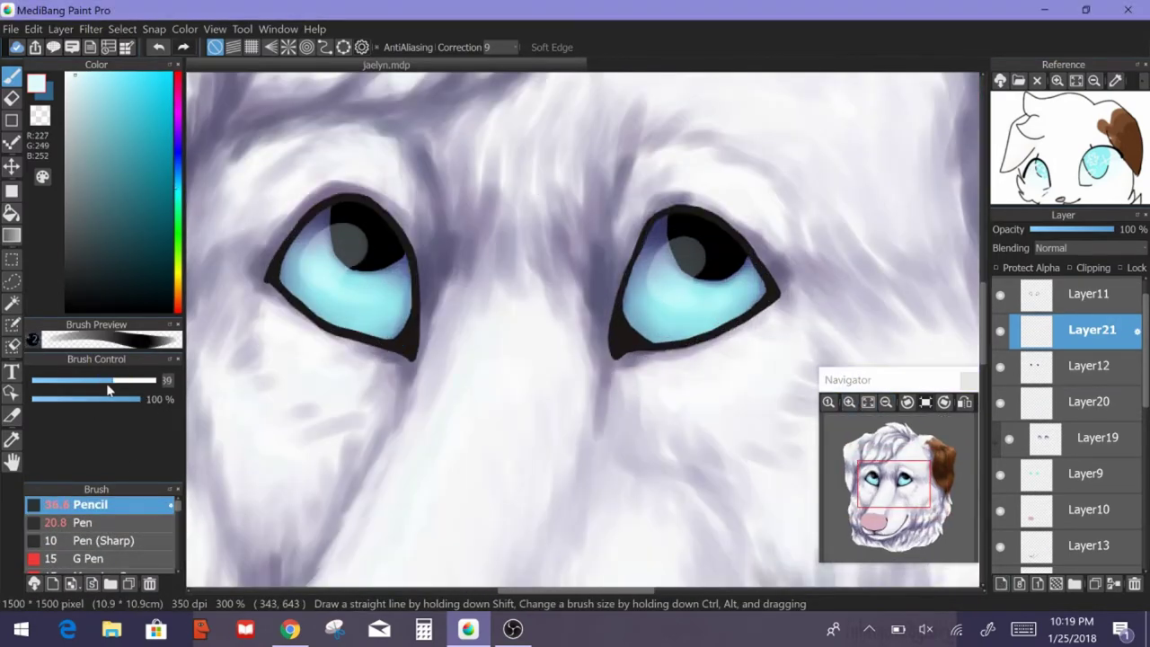
# - Add smaller near-white (237, 252, 251) reflection spots along the pupil edges of both eyes, varying the brush size
pyautogui.press('[')
pyautogui.press('[')
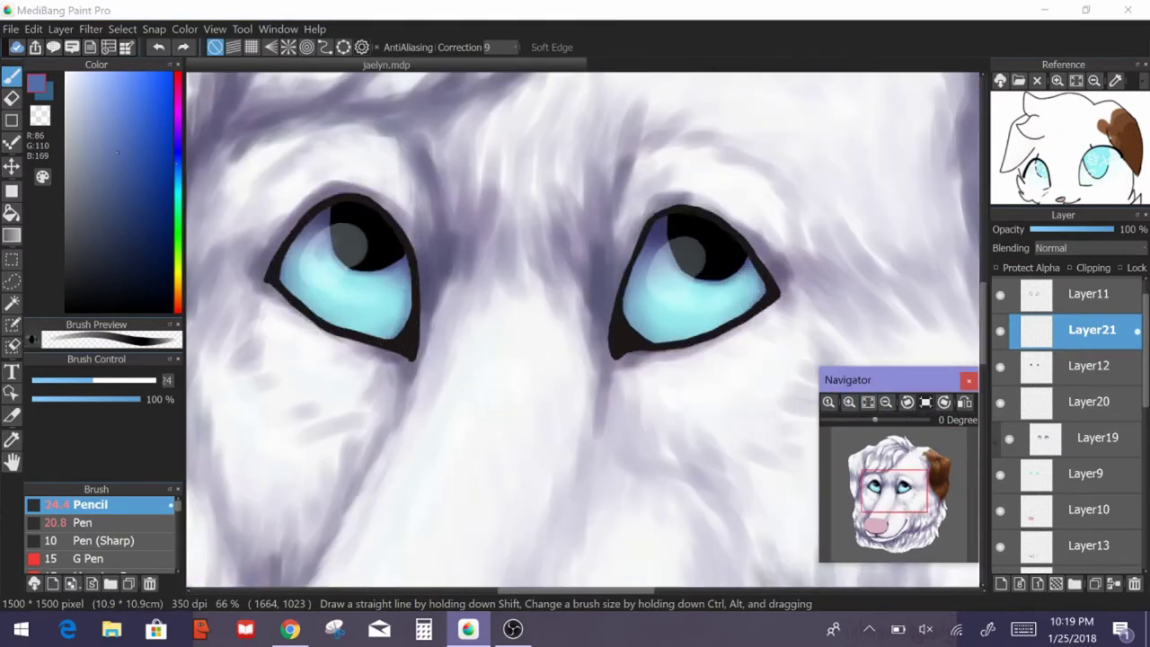
pyautogui.press(']')
pyautogui.press(']')
pyautogui.press(']')
pyautogui.keyDown('alt'); pyautogui.click(346, 258); pyautogui.keyUp('alt')
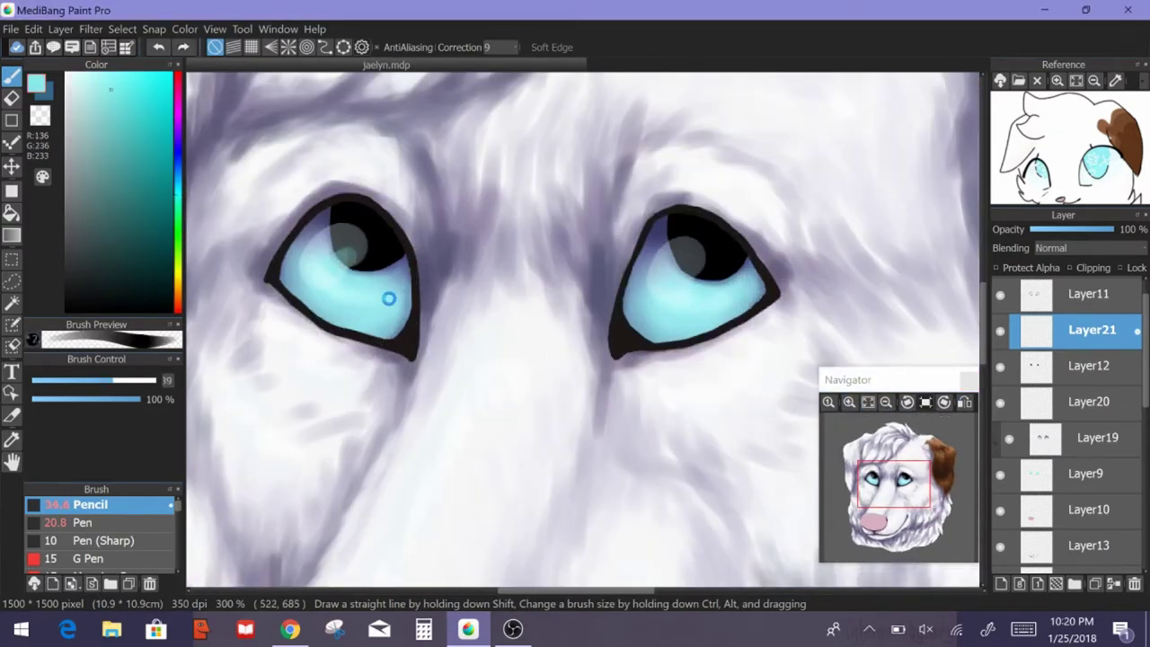
pyautogui.hotkey('ctrl', '+')
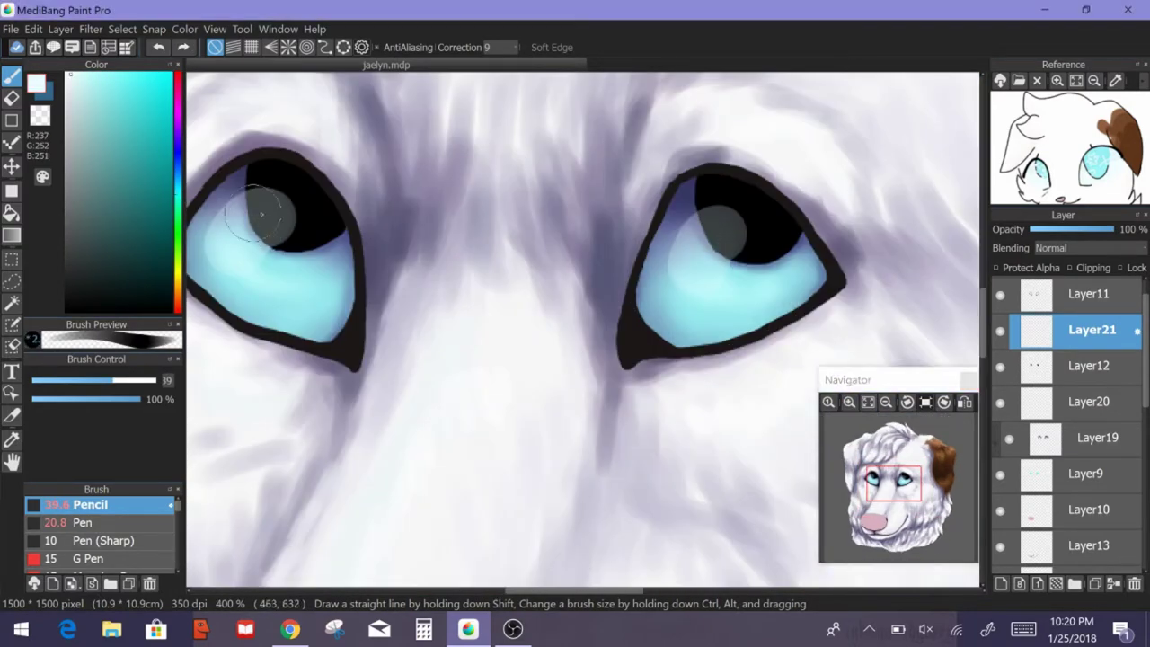
pyautogui.keyDown('alt'); pyautogui.click(314, 263); pyautogui.keyUp('alt')
pyautogui.hotkey('ctrl', '-')
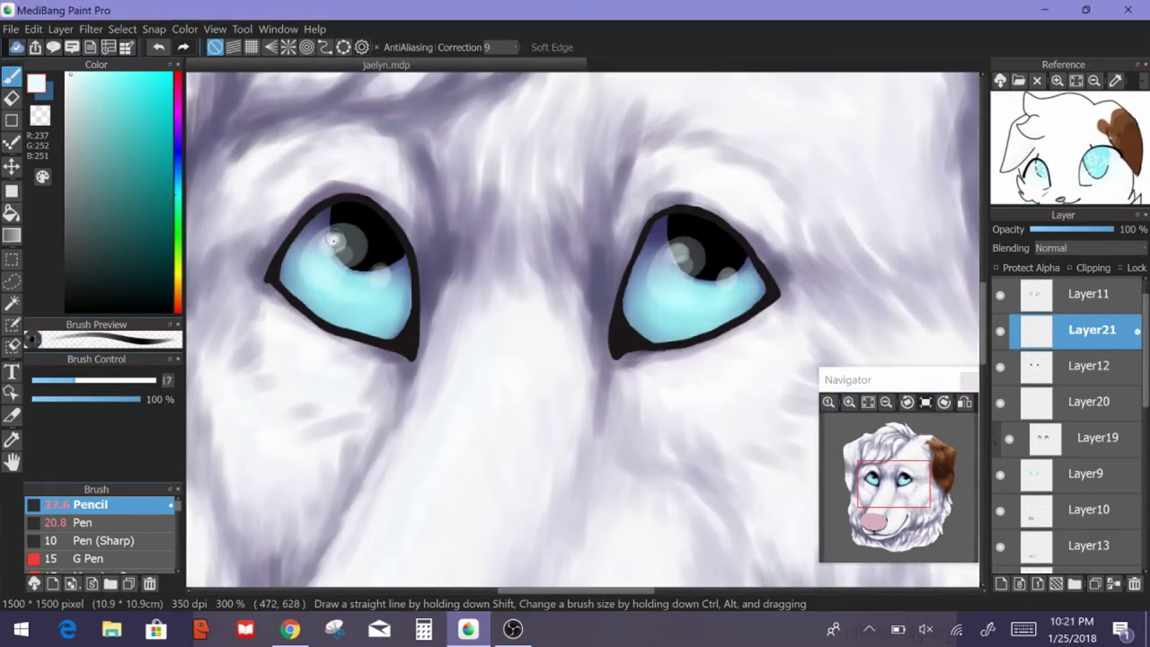
pyautogui.click(868, 401)
pyautogui.click(848, 401)
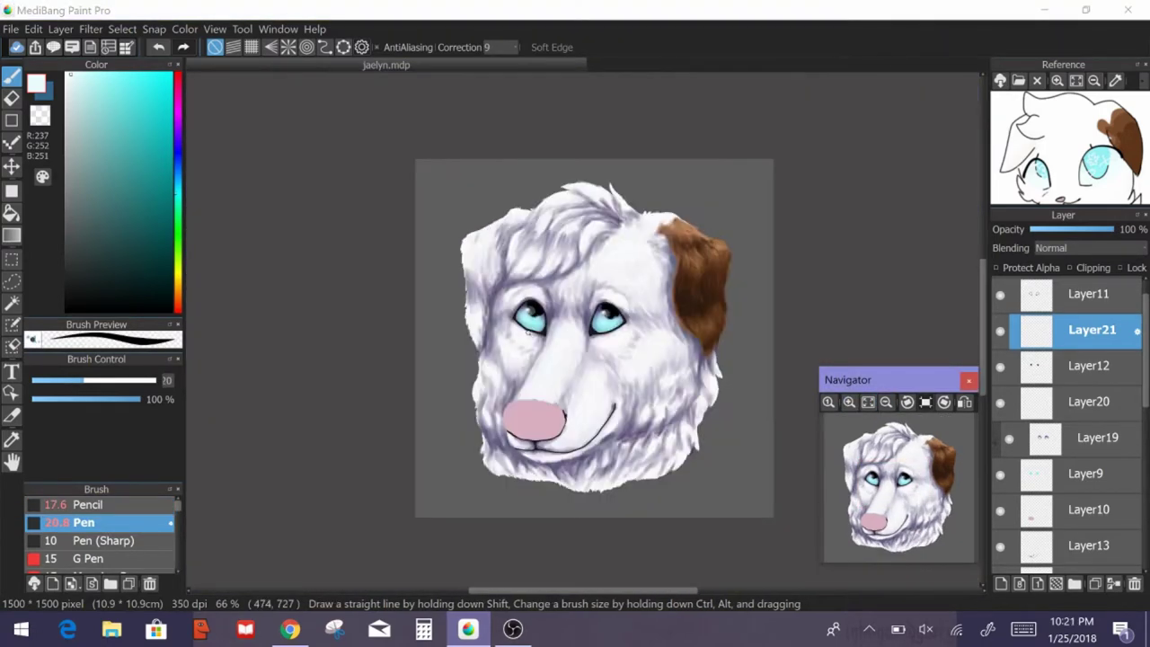
# - Add a clipped layer above Layer10 and shade the nose's lower half in mauve-pink with the Pencil
pyautogui.click(1002, 583)
pyautogui.click(903, 516)
pyautogui.scroll(1, 903, 516)
pyautogui.keyDown('alt'); pyautogui.click(534, 369); pyautogui.keyUp('alt')
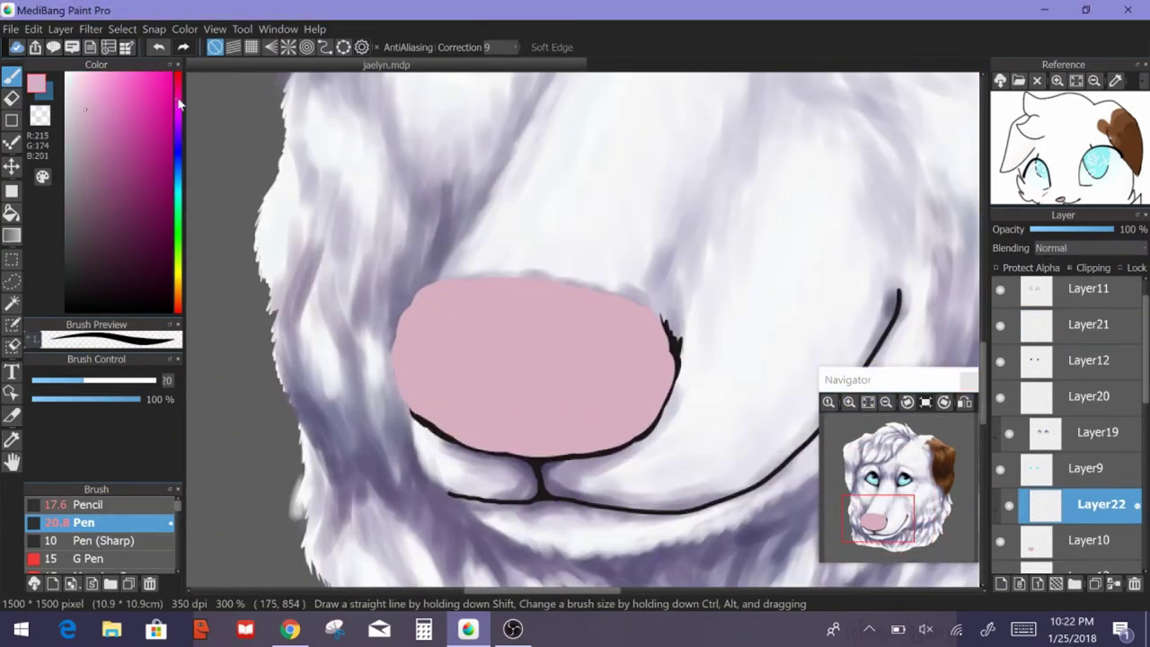
pyautogui.click(173, 503)
pyautogui.moveTo(669, 375)
pyautogui.mouseDown()
pyautogui.moveTo(405, 384)
pyautogui.moveTo(503, 409)
pyautogui.moveTo(604, 413)
pyautogui.moveTo(467, 422)
pyautogui.mouseUp()
# - Deepen the shadow across the nose's lower half with purple (154, 106, 156)
pyautogui.click(99, 167)
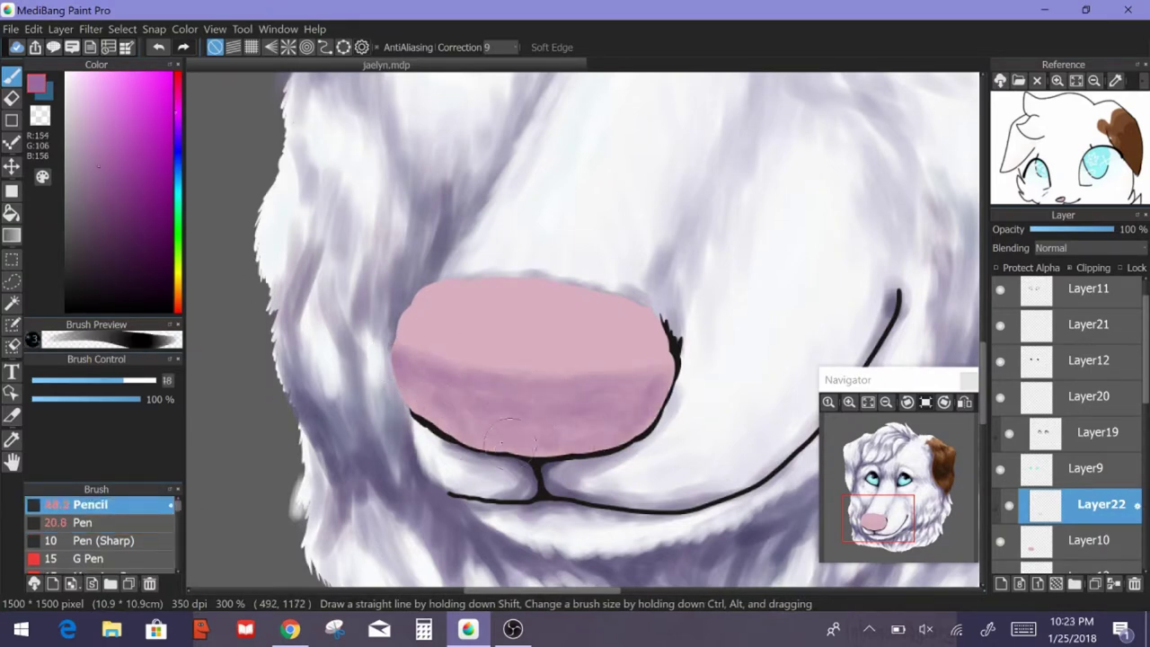
pyautogui.moveTo(413, 395)
pyautogui.mouseDown()
pyautogui.moveTo(620, 436)
pyautogui.moveTo(665, 395)
pyautogui.mouseUp()
pyautogui.click(849, 402)
pyautogui.click(828, 402)
# - Add a clipped layer above Layer22 and lighten the nose's upper half with pale pink (242, 201, 211)
pyautogui.hotkey('ctrl', 'shift', 'n')
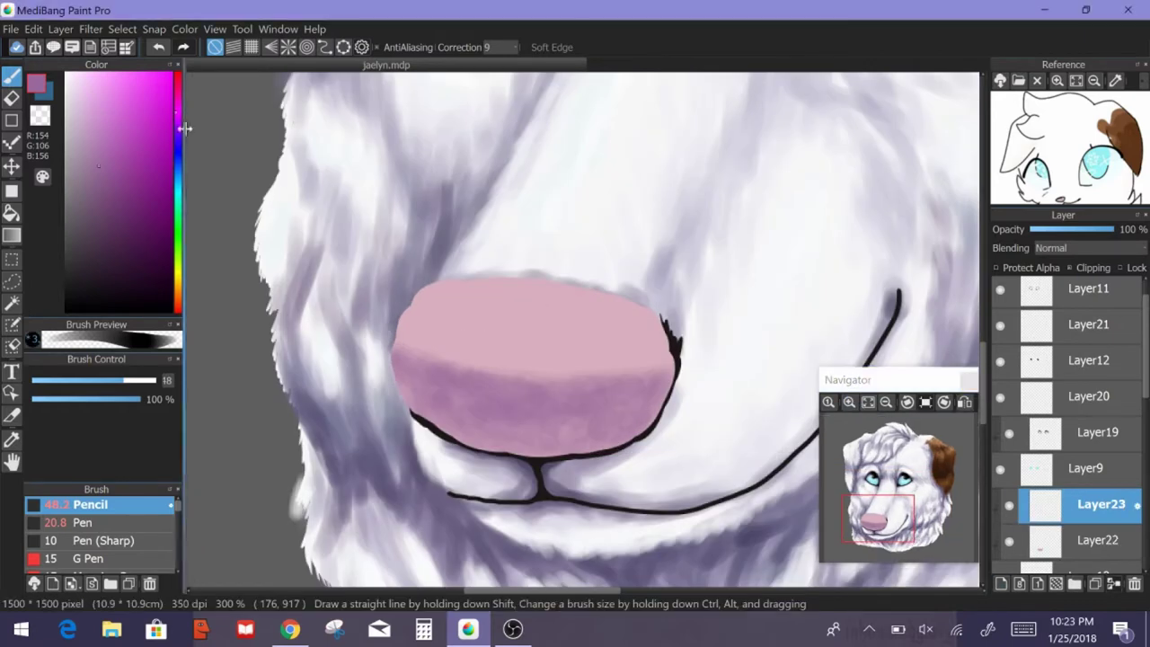
pyautogui.click(177, 82)
pyautogui.click(82, 83)
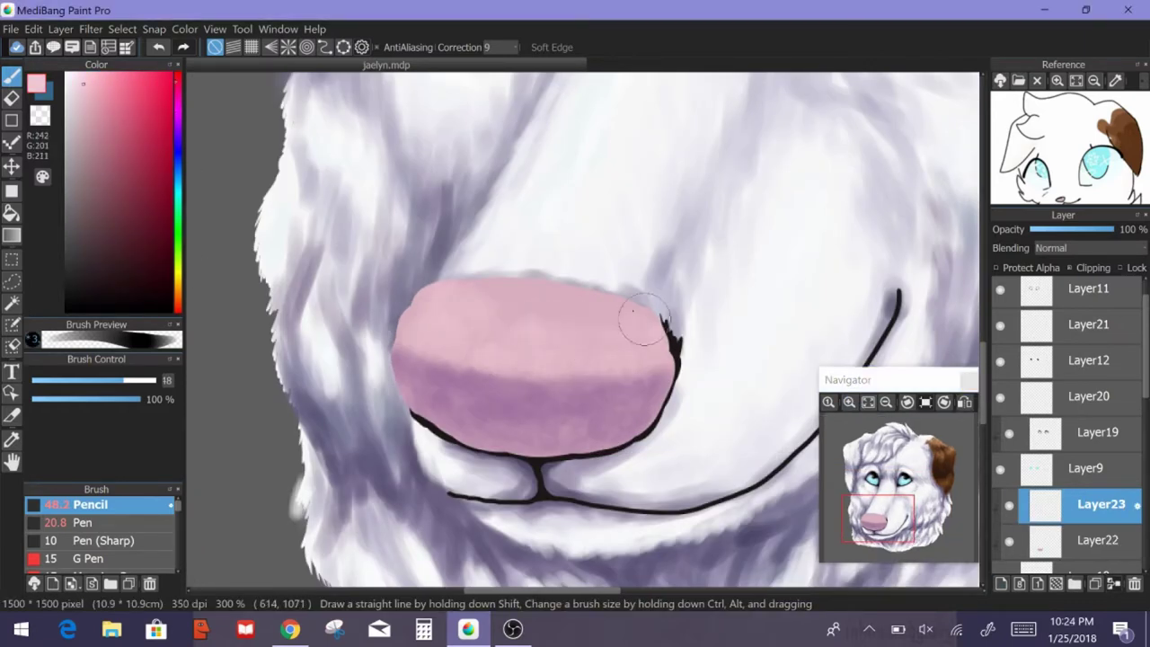
pyautogui.moveTo(660, 346); pyautogui.dragTo(519, 361)
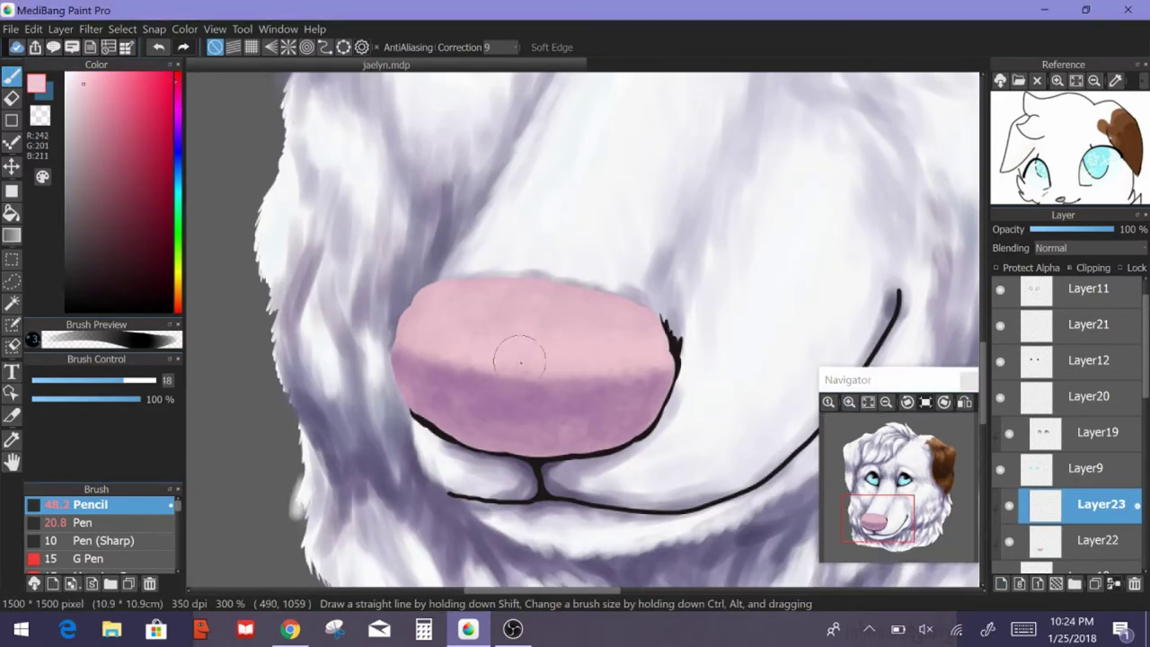
# - Darken the nose's lower centre and lower edge with sampled grey-purple (143, 139, 162) and (111, 105, 145)
pyautogui.scroll(1, 396, 357)
pyautogui.keyDown('alt'); pyautogui.click(386, 364); pyautogui.keyUp('alt')
pyautogui.click(528, 444)
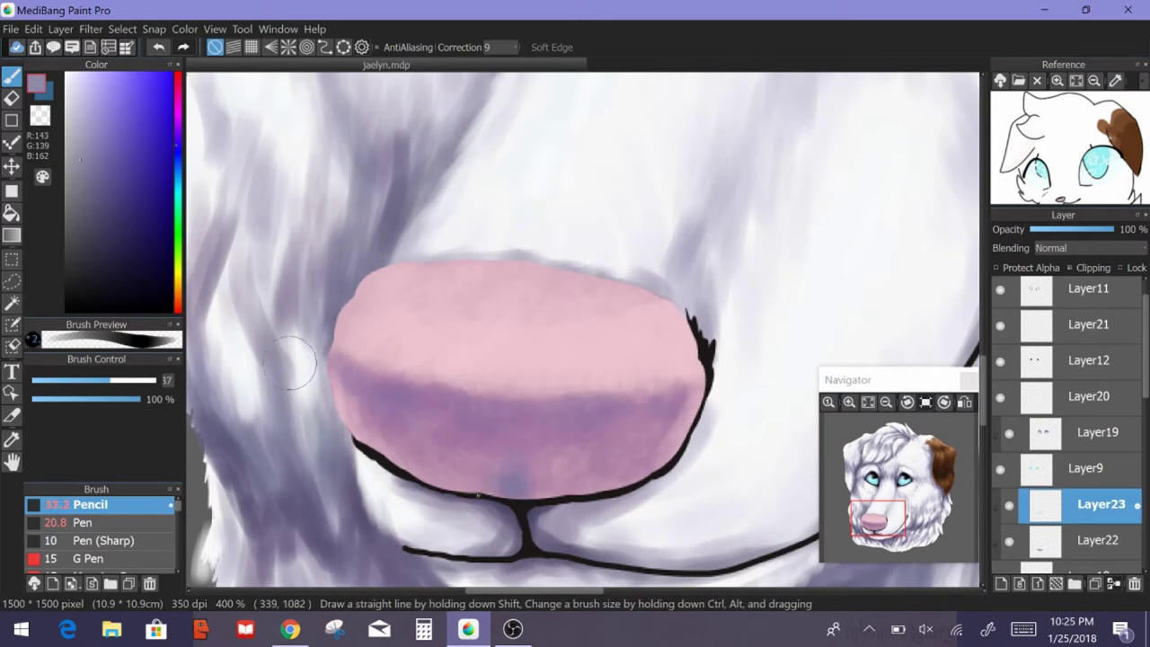
pyautogui.keyDown('alt'); pyautogui.click(464, 488); pyautogui.keyUp('alt')
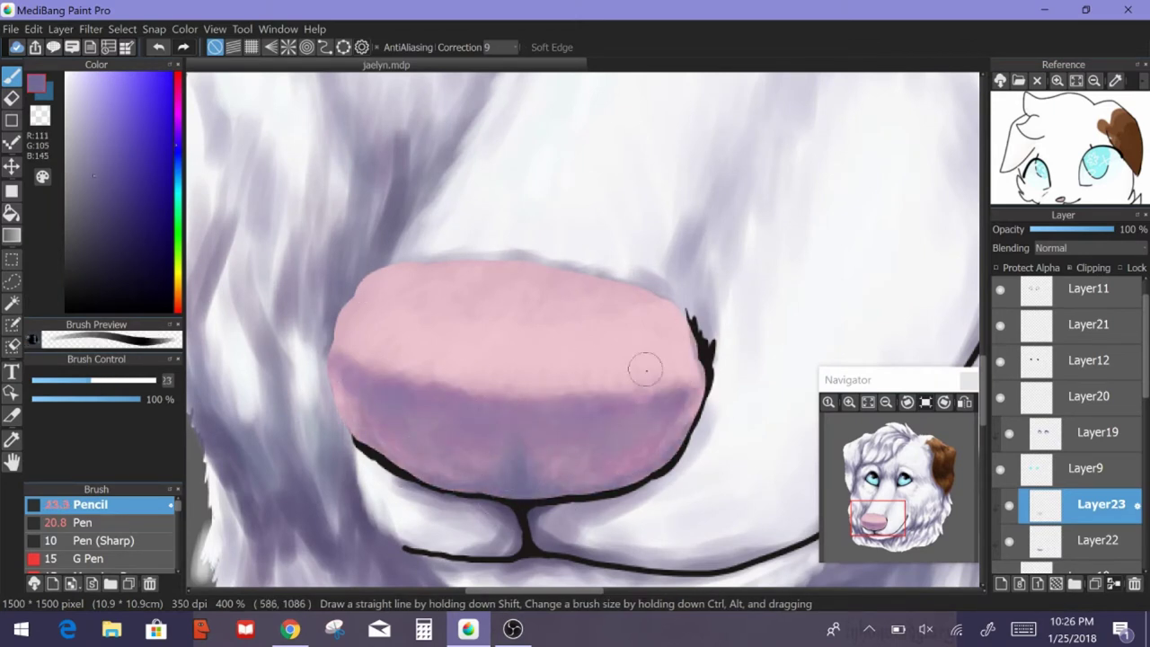
# - Add a clipped layer above Layer23, paint two black nostrils in the nose's lower half, and hide sketch layer s2
pyautogui.click(1000, 584)
pyautogui.moveTo(418, 431); pyautogui.dragTo(377, 442)
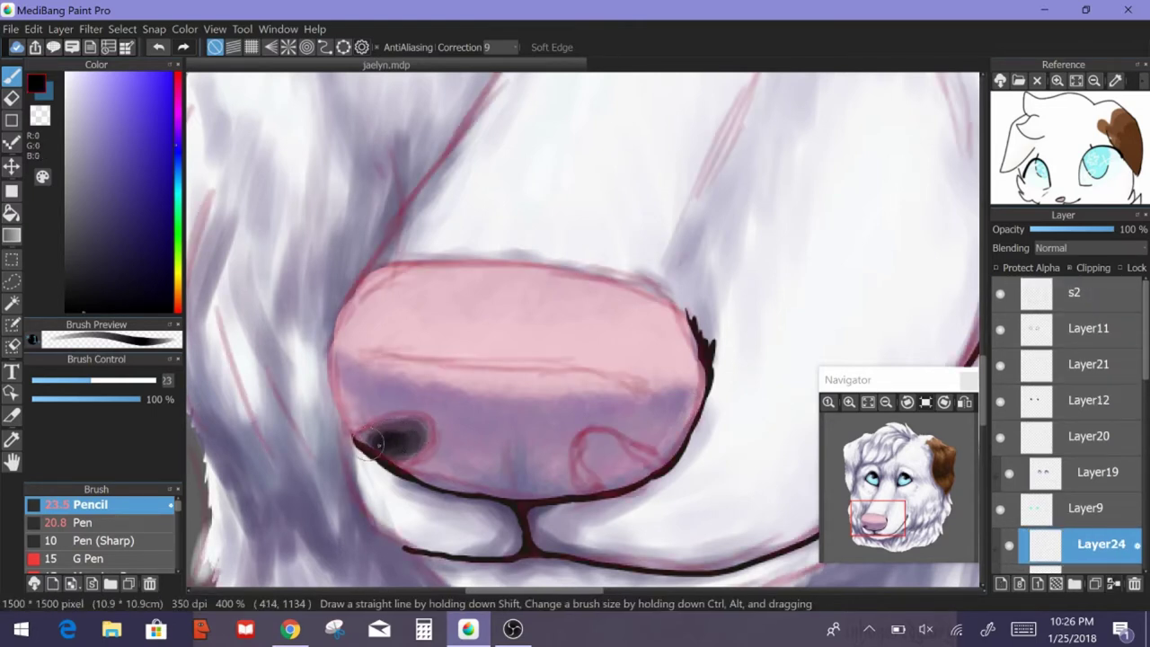
pyautogui.moveTo(595, 449); pyautogui.dragTo(602, 468)
pyautogui.moveTo(413, 440); pyautogui.dragTo(396, 438)
pyautogui.click(1000, 292)
pyautogui.moveTo(593, 454); pyautogui.dragTo(604, 482)
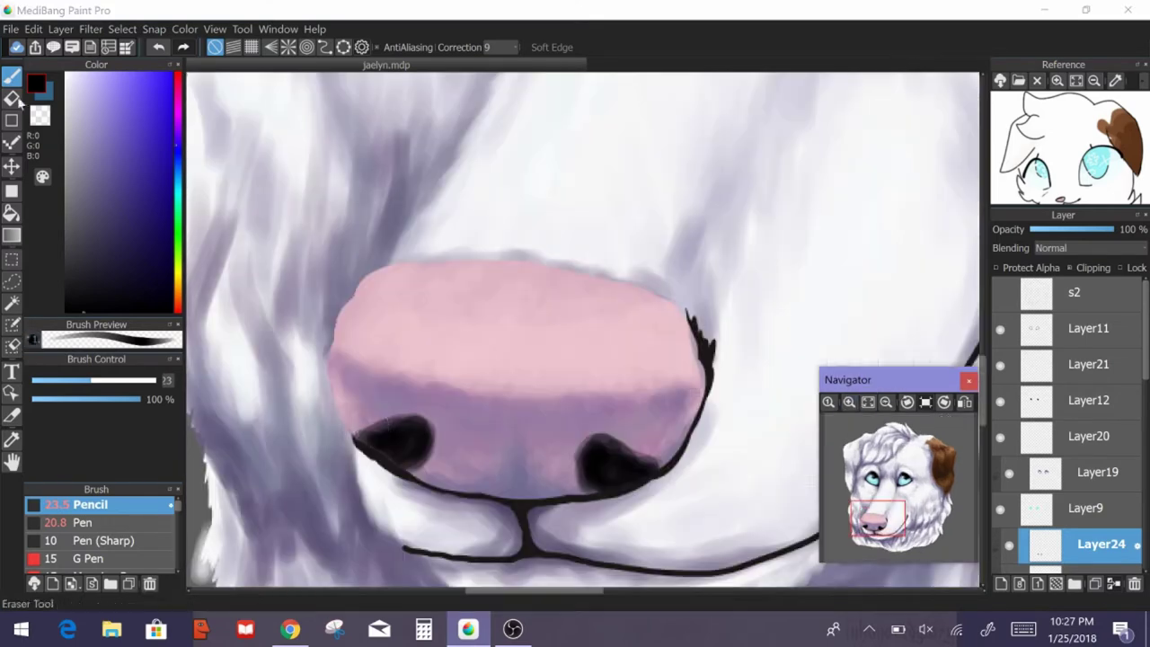
pyautogui.moveTo(413, 436)
pyautogui.mouseDown()
pyautogui.moveTo(400, 445)
pyautogui.moveTo(436, 449)
pyautogui.moveTo(409, 462)
pyautogui.mouseUp()
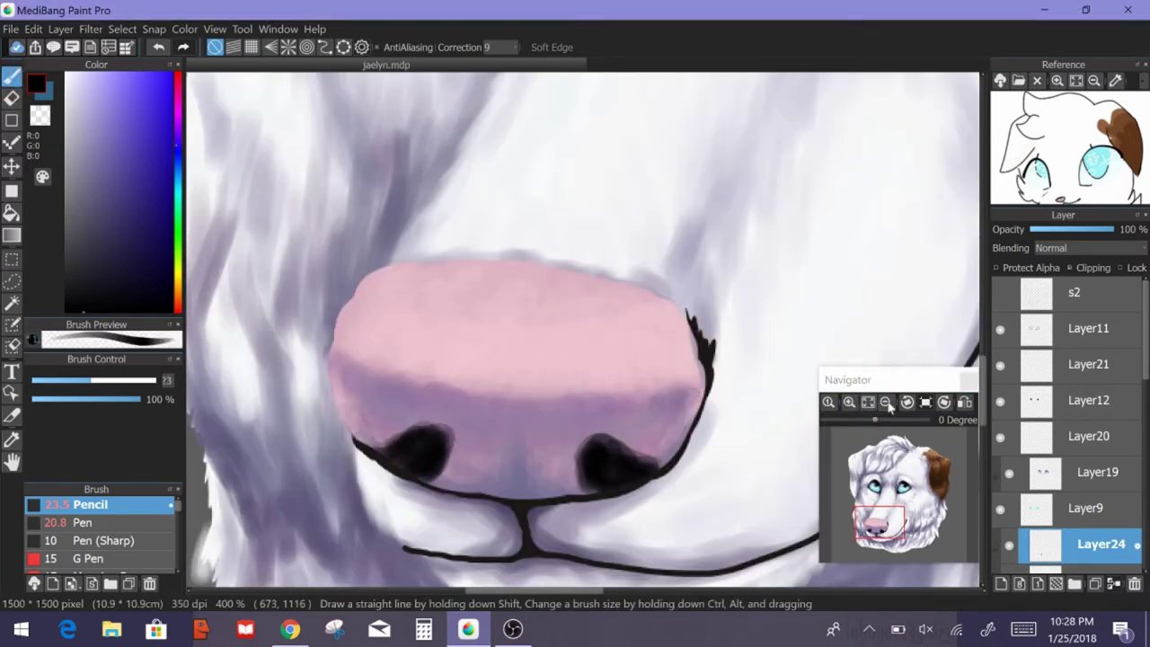
# - Darken the nose's lower centre on Layer23 with dark blue (60, 66, 106), undoing the last stray stroke
pyautogui.scroll(-2, 1147, 385)
pyautogui.click(1101, 484)
pyautogui.keyDown('alt'); pyautogui.click(402, 434); pyautogui.keyUp('alt')
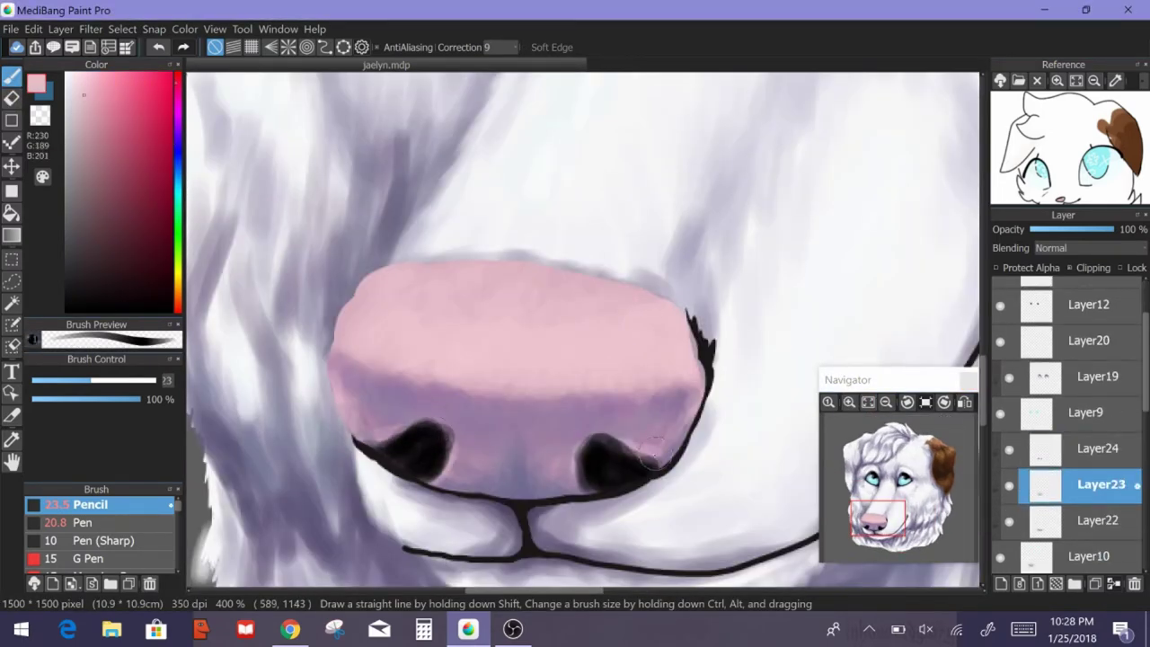
pyautogui.click(177, 160)
pyautogui.click(110, 212)
pyautogui.moveTo(516, 492)
pyautogui.mouseDown()
pyautogui.moveTo(575, 444)
pyautogui.moveTo(518, 507)
pyautogui.moveTo(552, 498)
pyautogui.mouseUp()
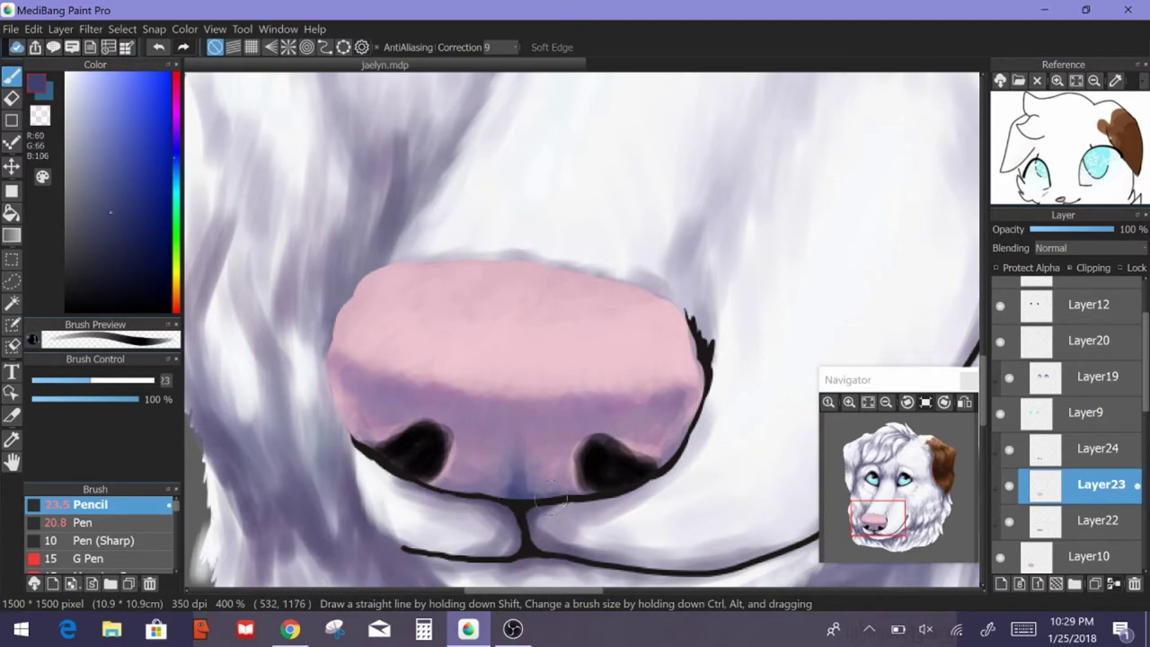
pyautogui.hotkey('ctrl', 'z')
pyautogui.scroll(-5, 550, 378)
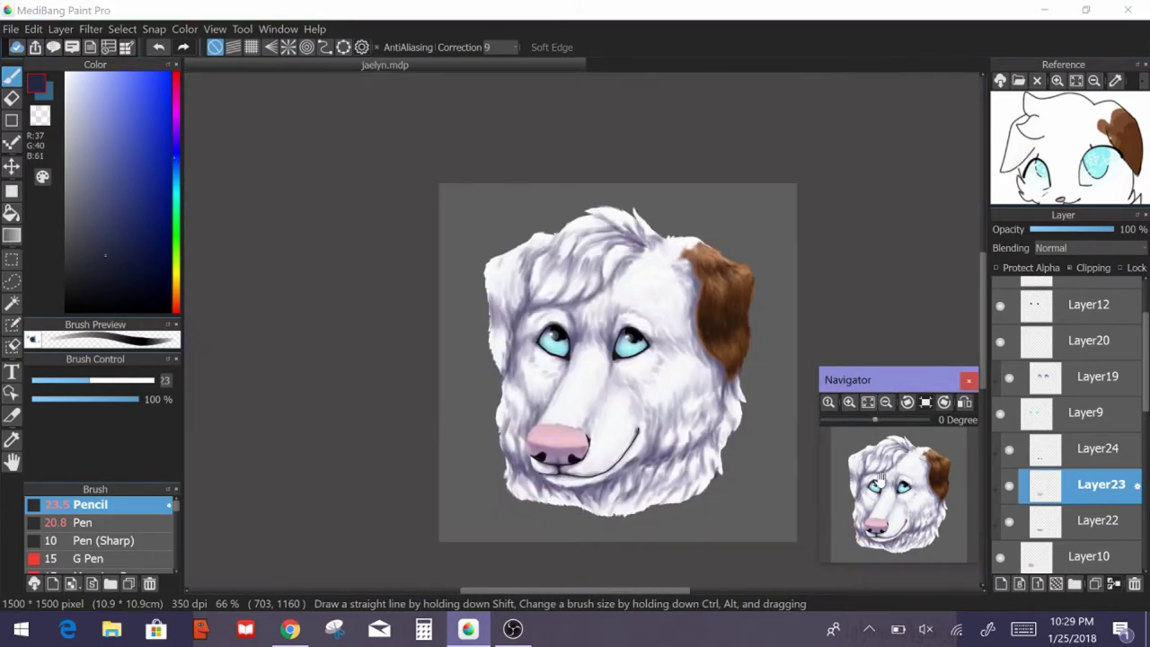
# - Add an unclipped layer above Layer24 and soften the nose's edges with sampled pink (233, 192, 204) and near-black (27, 23, 21)
pyautogui.keyDown('alt'); pyautogui.click(478, 371); pyautogui.keyUp('alt')
pyautogui.scroll(4, 550, 378)
pyautogui.hotkey('ctrl', 'shift', 'n')
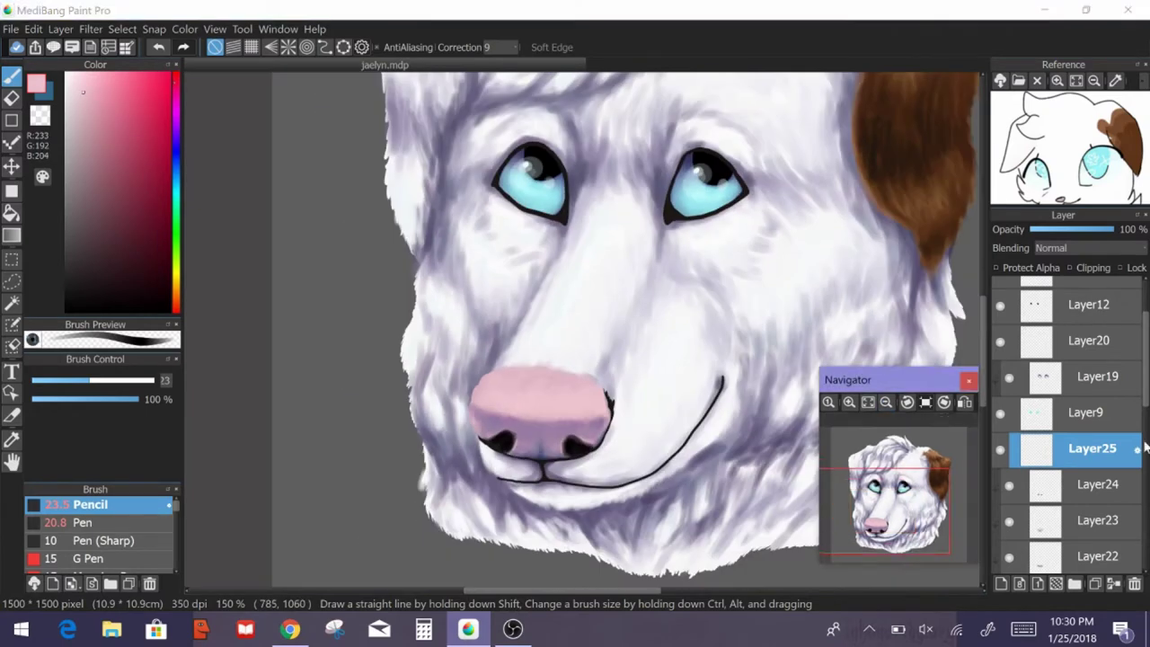
pyautogui.scroll(3, 378, 436)
pyautogui.moveTo(252, 388); pyautogui.dragTo(409, 441)
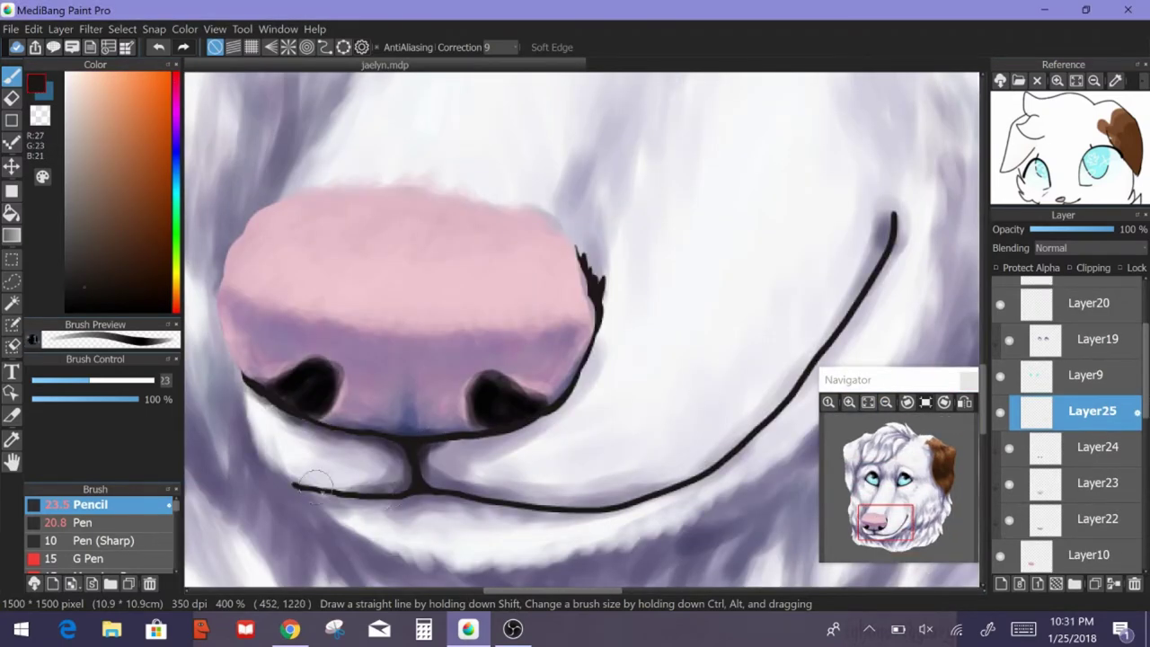
# - Soften the mouth line and the nose's lower outline with near-black Pencil strokes, reducing the brush size to 17.3
pyautogui.moveTo(297, 487); pyautogui.dragTo(539, 512)
pyautogui.moveTo(548, 396); pyautogui.dragTo(600, 319)
pyautogui.hotkey('ctrl', 'z')
pyautogui.moveTo(477, 414); pyautogui.dragTo(502, 431)
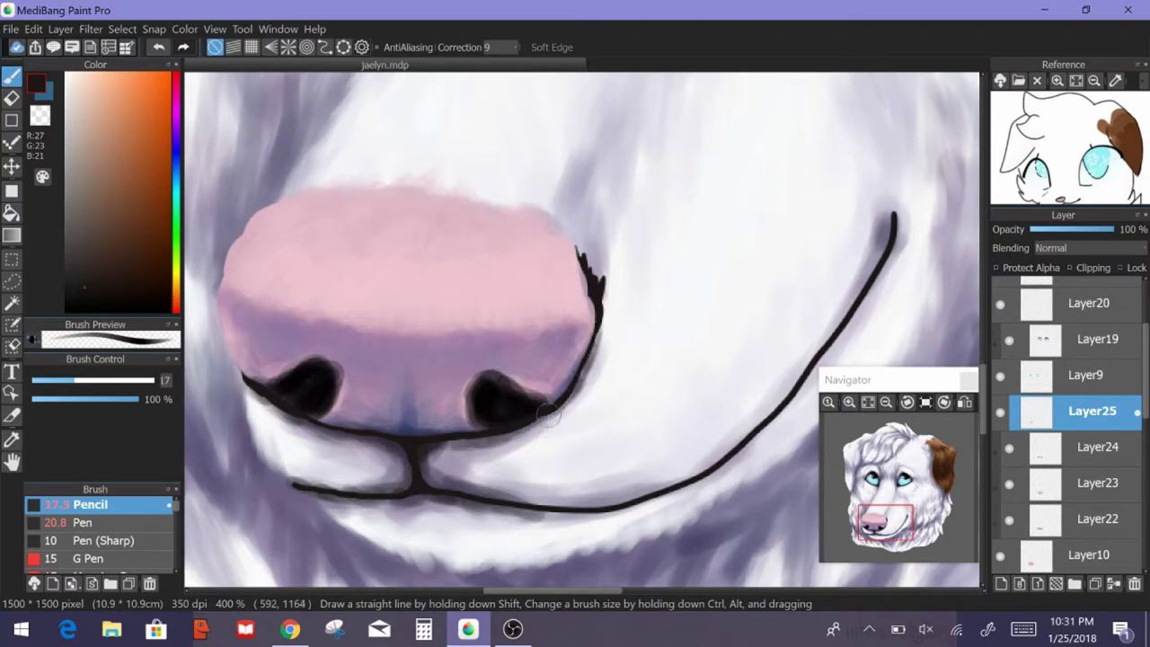
pyautogui.moveTo(614, 505)
pyautogui.mouseDown()
pyautogui.moveTo(811, 372)
pyautogui.moveTo(893, 217)
pyautogui.mouseUp()
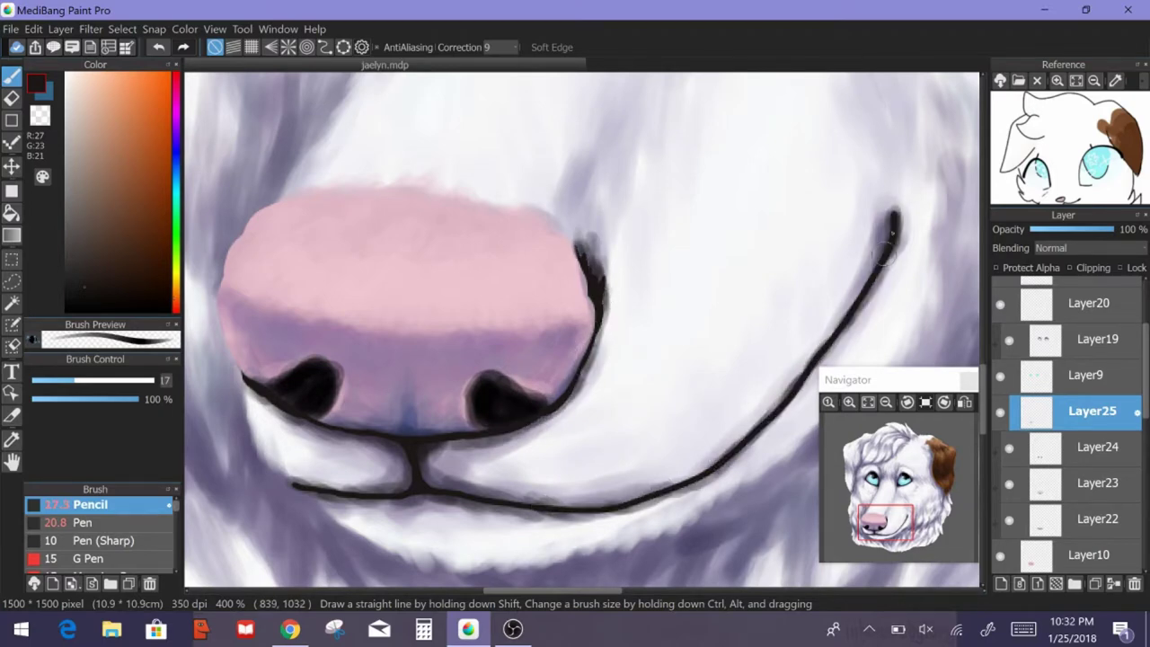
pyautogui.click(868, 402)
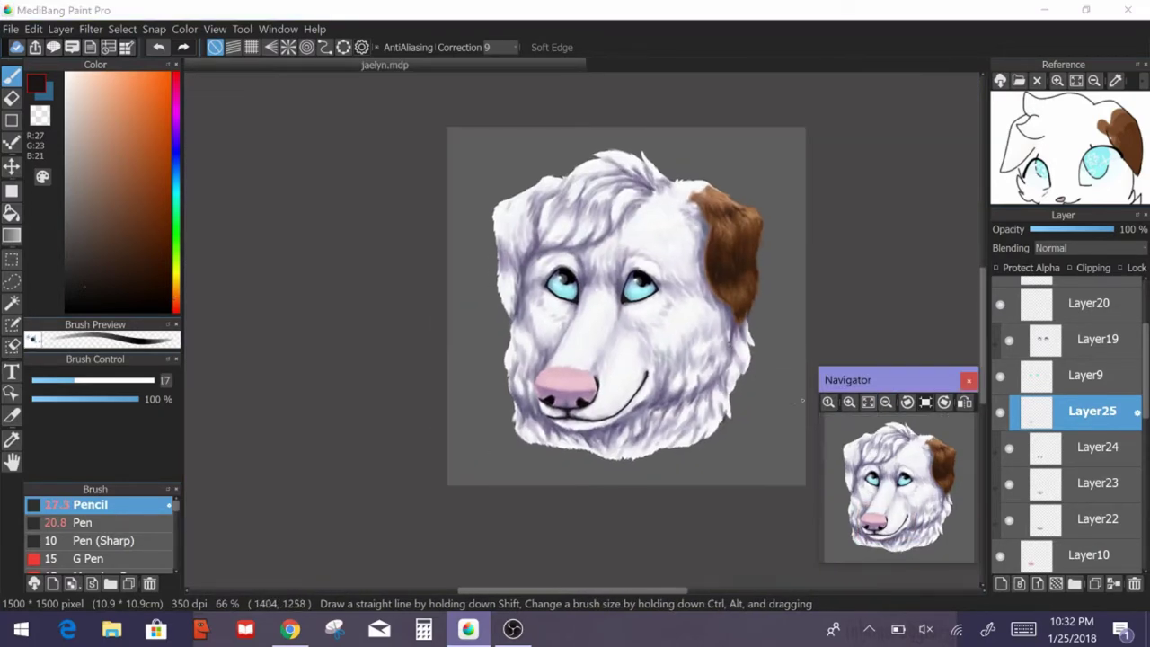
# - Select Layer10 and refine the nose's outer edge with sampled pale pink (236, 195, 206)
pyautogui.click(886, 401)
pyautogui.scroll(3, 526, 358)
pyautogui.keyDown('alt'); pyautogui.click(526, 357); pyautogui.keyUp('alt')
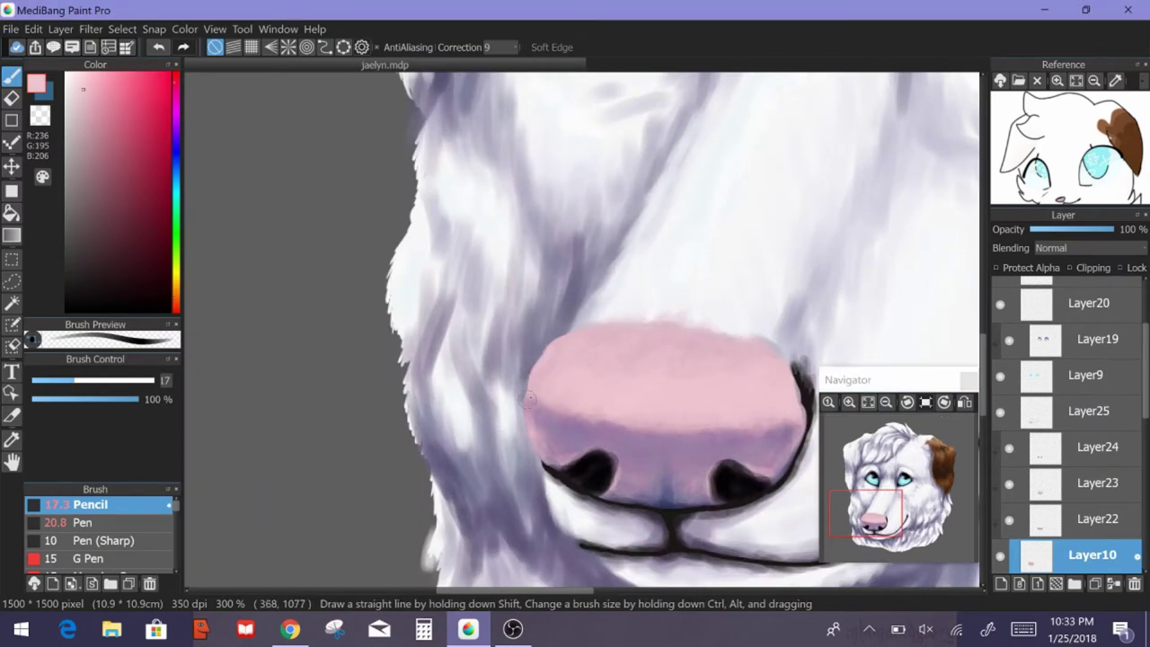
pyautogui.click(886, 402)
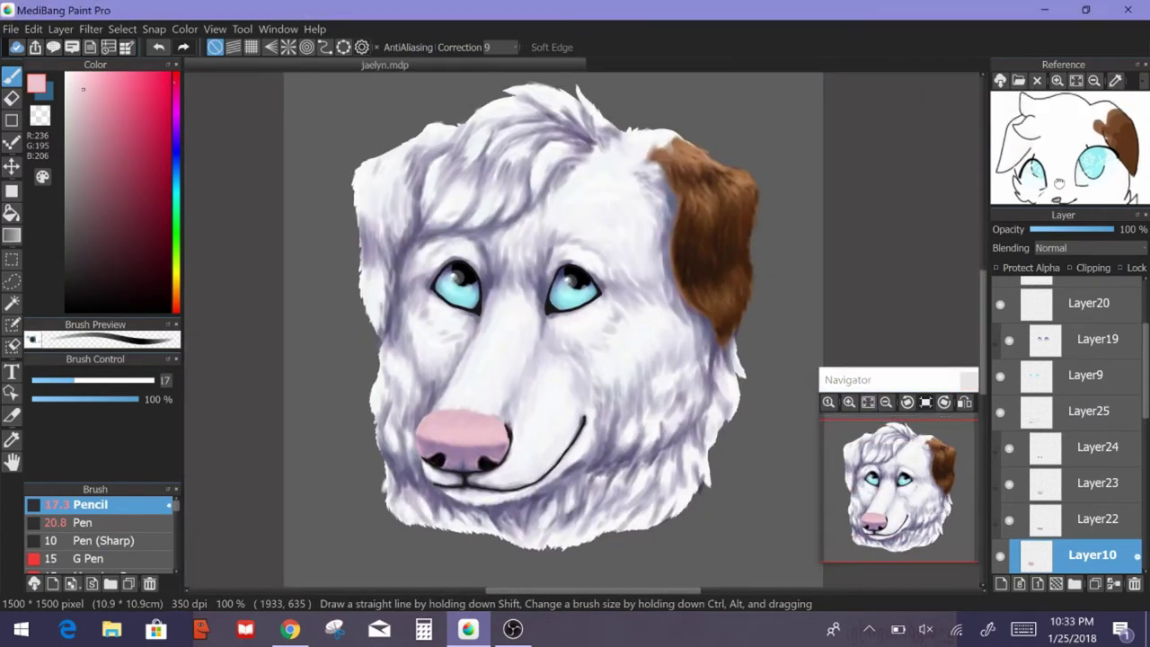
# - Add a layer directly above Layer18 and pick a blue-violet hue for the fur shadows
pyautogui.scroll(-3, 1033, 404)
pyautogui.click(1033, 338)
pyautogui.click(1001, 583)
pyautogui.click(177, 148)
pyautogui.click(116, 203)
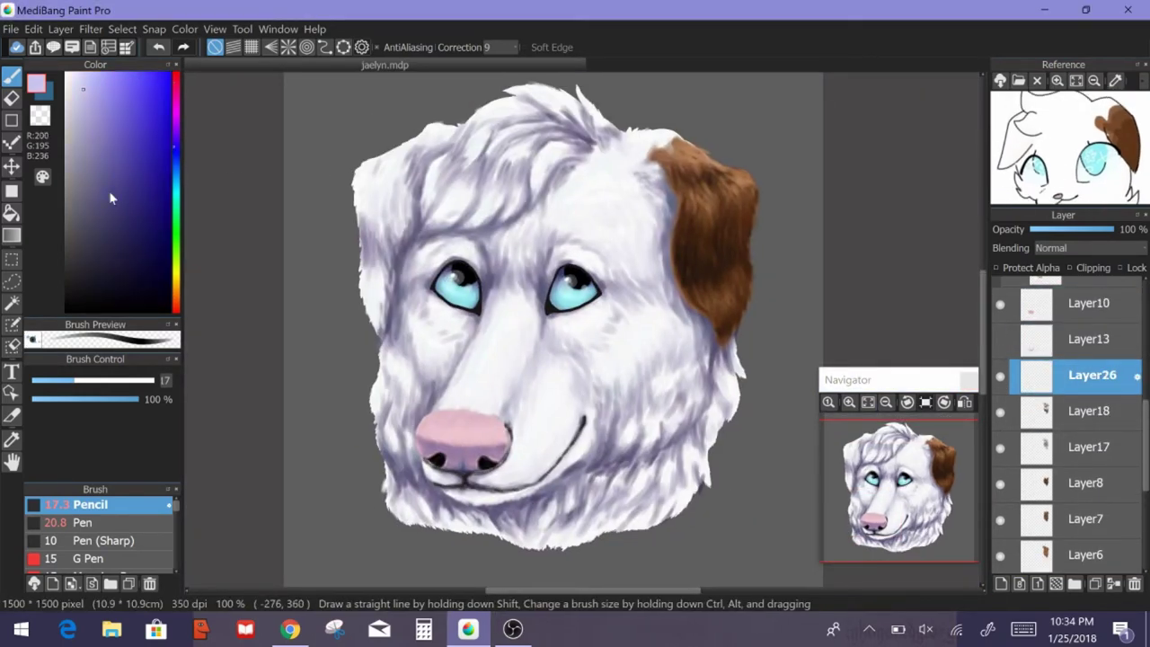
# - Set Layer26 to Multiply and airbrush grey-purple (85, 80, 115) shadows at 25% opacity under the eye and beside the muzzle
pyautogui.scroll(-3, 175, 524)
pyautogui.scroll(-1, 175, 525)
pyautogui.click(97, 545)
pyautogui.click(94, 199)
pyautogui.moveTo(395, 315); pyautogui.dragTo(467, 395)
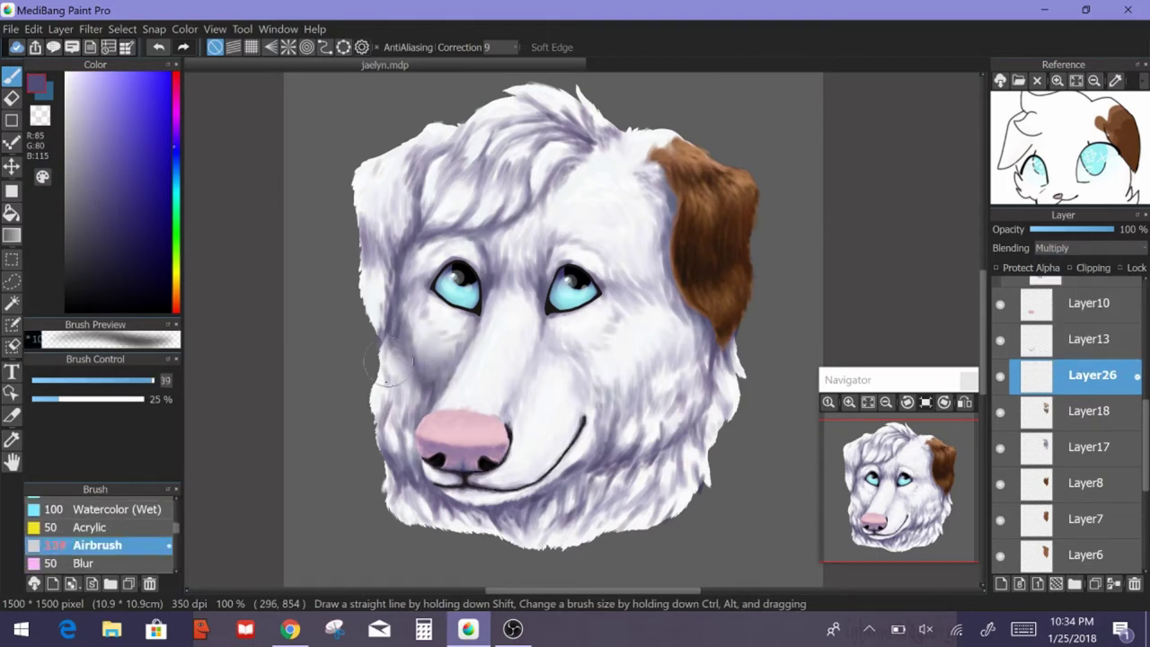
pyautogui.moveTo(387, 404)
pyautogui.mouseDown()
pyautogui.moveTo(494, 530)
pyautogui.moveTo(584, 431)
pyautogui.moveTo(503, 377)
pyautogui.moveTo(521, 269)
pyautogui.moveTo(598, 218)
pyautogui.moveTo(422, 360)
pyautogui.moveTo(662, 416)
pyautogui.moveTo(647, 216)
pyautogui.moveTo(680, 447)
pyautogui.moveTo(709, 395)
pyautogui.moveTo(485, 242)
pyautogui.moveTo(532, 173)
pyautogui.moveTo(381, 232)
pyautogui.moveTo(471, 441)
pyautogui.mouseUp()
# - Deepen the shadows beneath the fringe and around the cheeks, muzzle and neck with dark purple (53, 49, 80), Airbrush size 45.5
pyautogui.keyDown('alt'); pyautogui.click(485, 225); pyautogui.keyUp('alt')
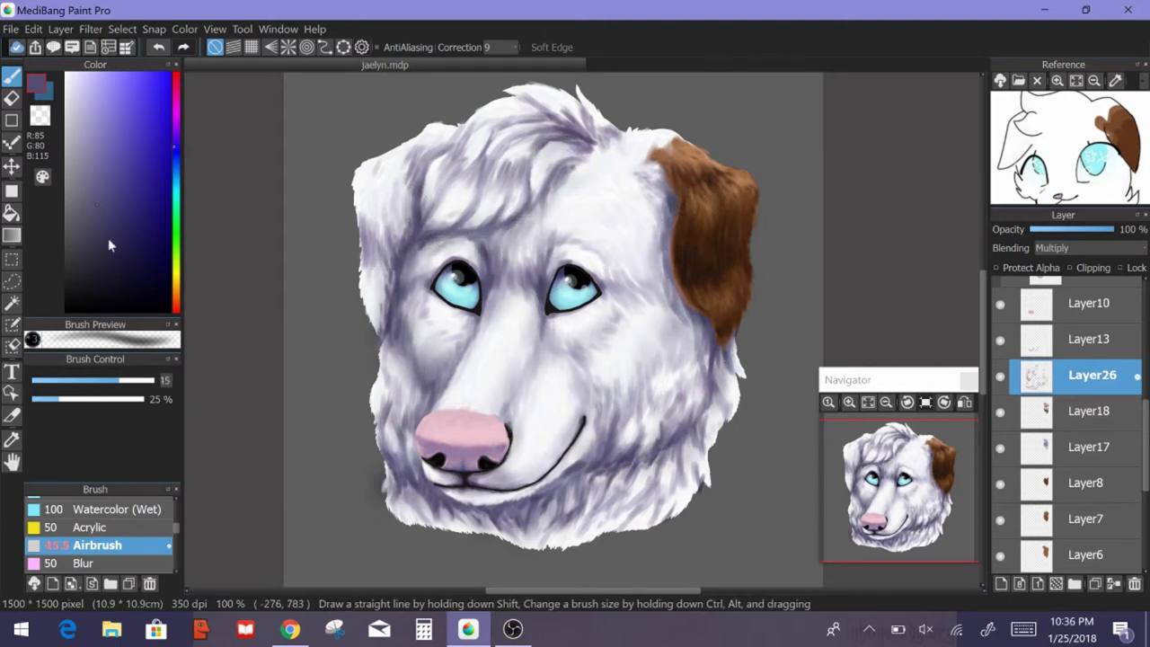
pyautogui.moveTo(485, 224); pyautogui.dragTo(480, 224)
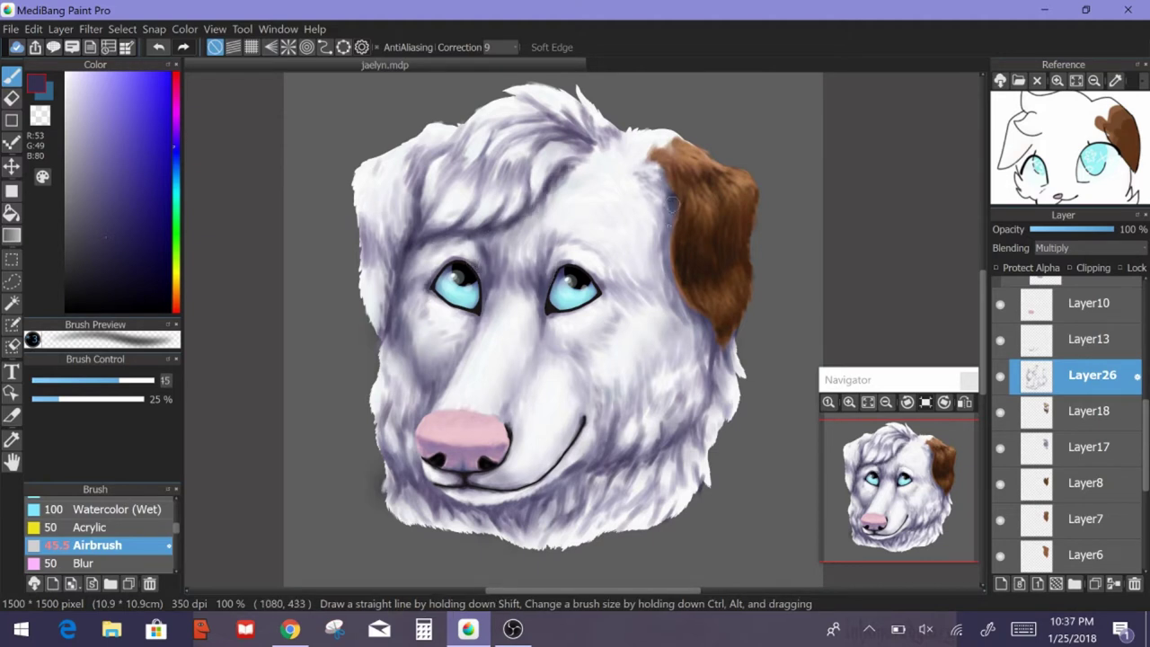
pyautogui.moveTo(715, 341); pyautogui.dragTo(682, 467)
pyautogui.moveTo(566, 475)
pyautogui.mouseDown()
pyautogui.moveTo(431, 489)
pyautogui.moveTo(429, 404)
pyautogui.mouseUp()
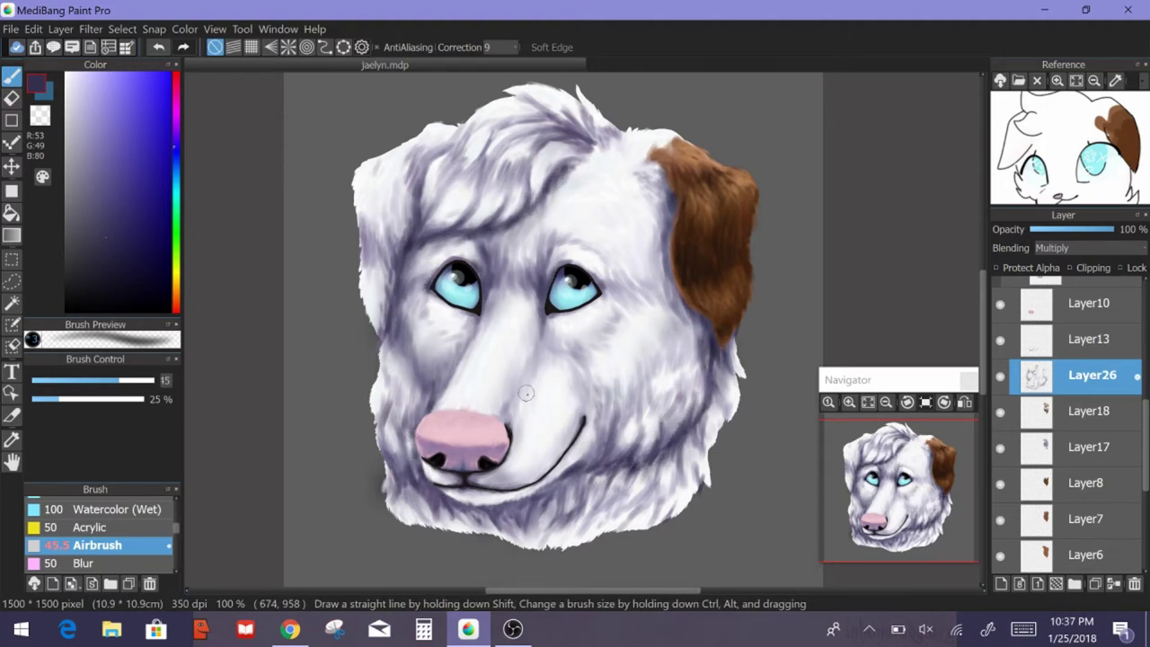
pyautogui.moveTo(557, 512)
pyautogui.mouseDown()
pyautogui.moveTo(471, 496)
pyautogui.moveTo(453, 526)
pyautogui.mouseUp()
pyautogui.moveTo(420, 469); pyautogui.dragTo(393, 517)
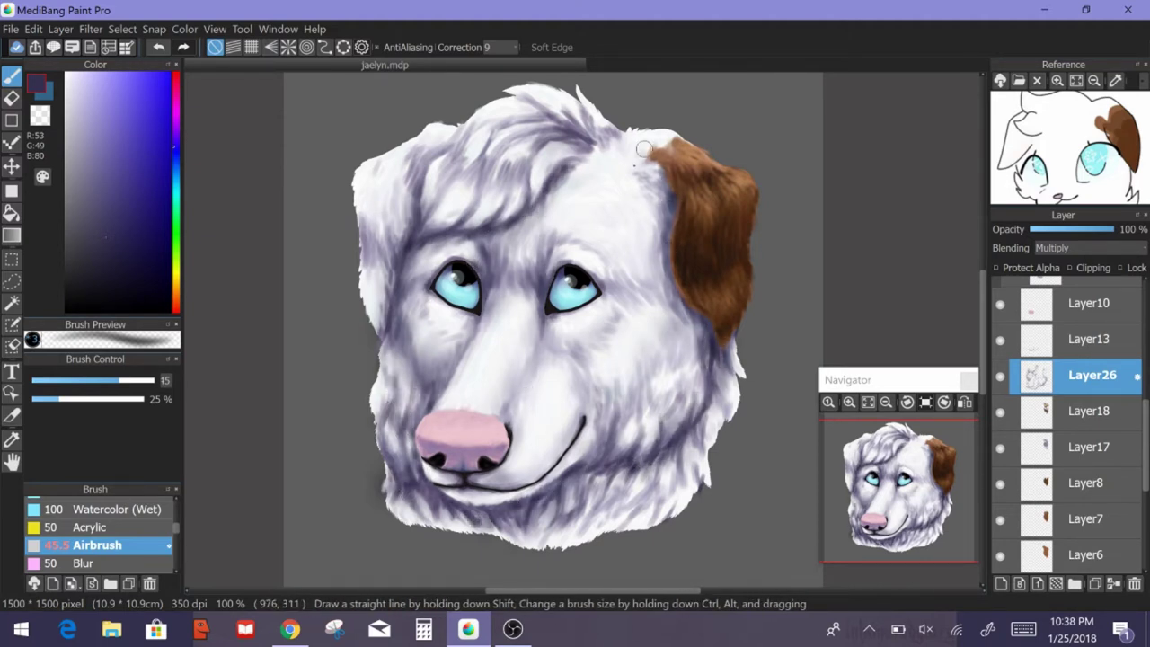
pyautogui.moveTo(726, 409); pyautogui.dragTo(689, 453)
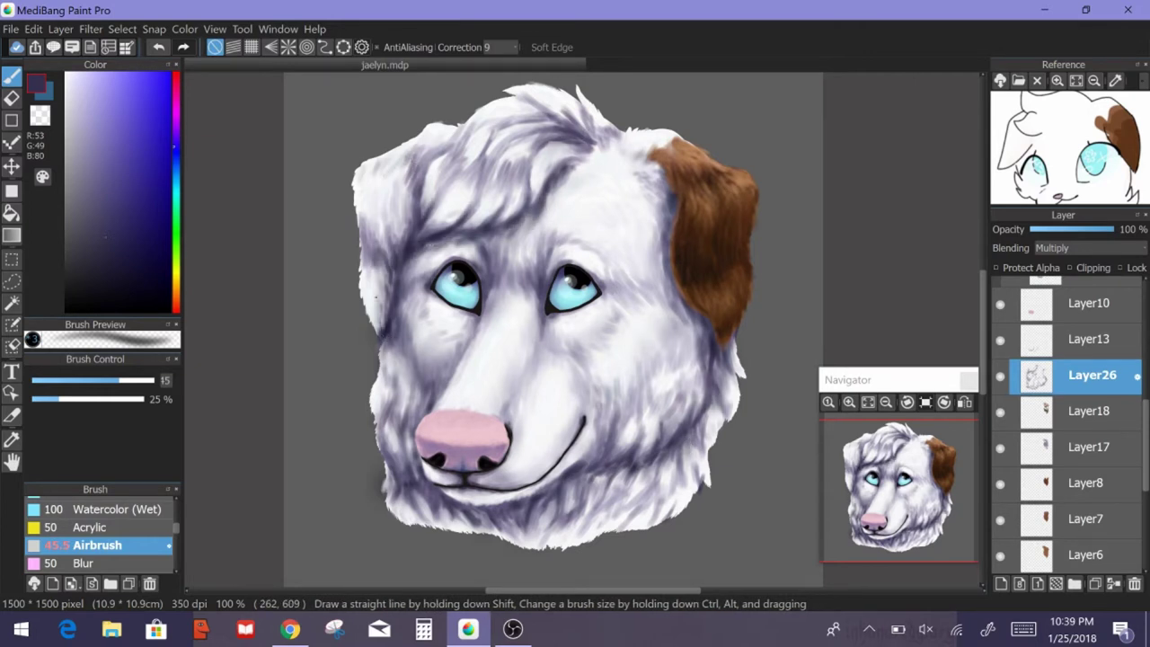
pyautogui.moveTo(404, 454); pyautogui.dragTo(477, 503)
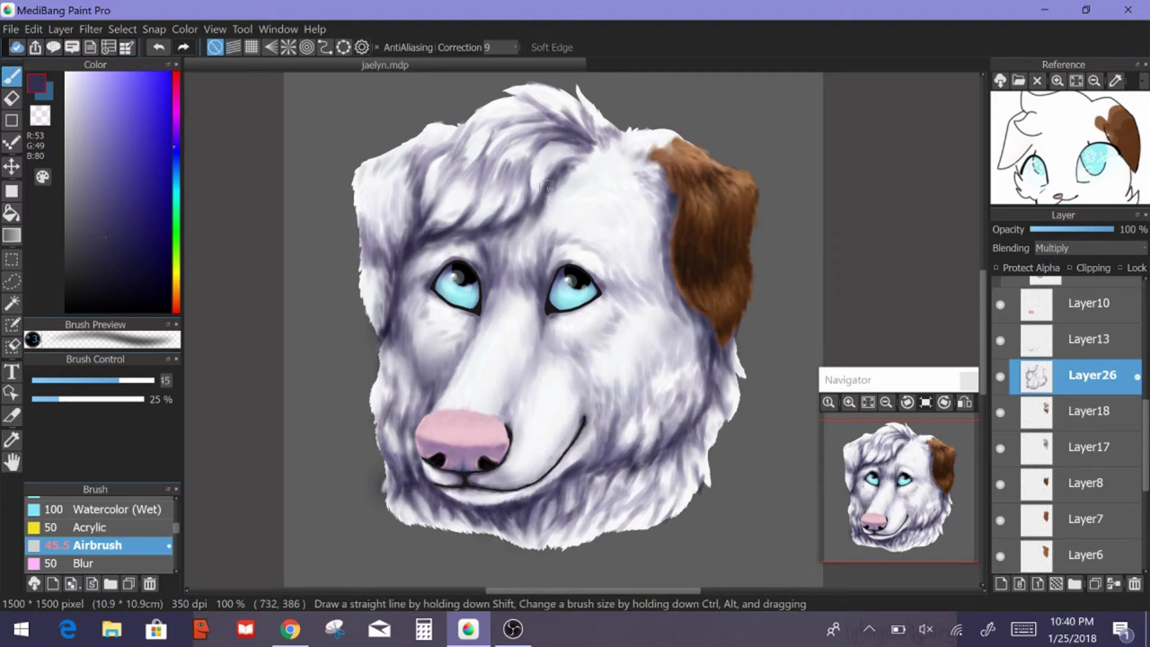
# - Select Layer22 and airbrush the dark purple (53, 49, 80) over the nose's lower half
pyautogui.scroll(3, 1078, 404)
pyautogui.click(1101, 461)
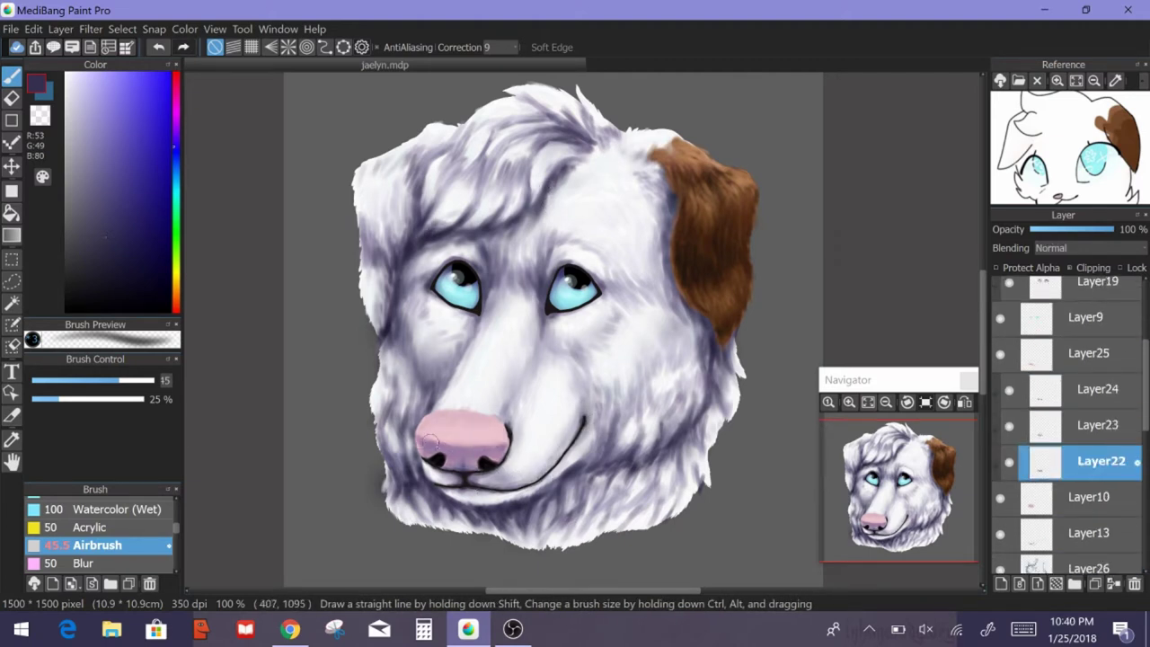
pyautogui.scroll(4, 1078, 404)
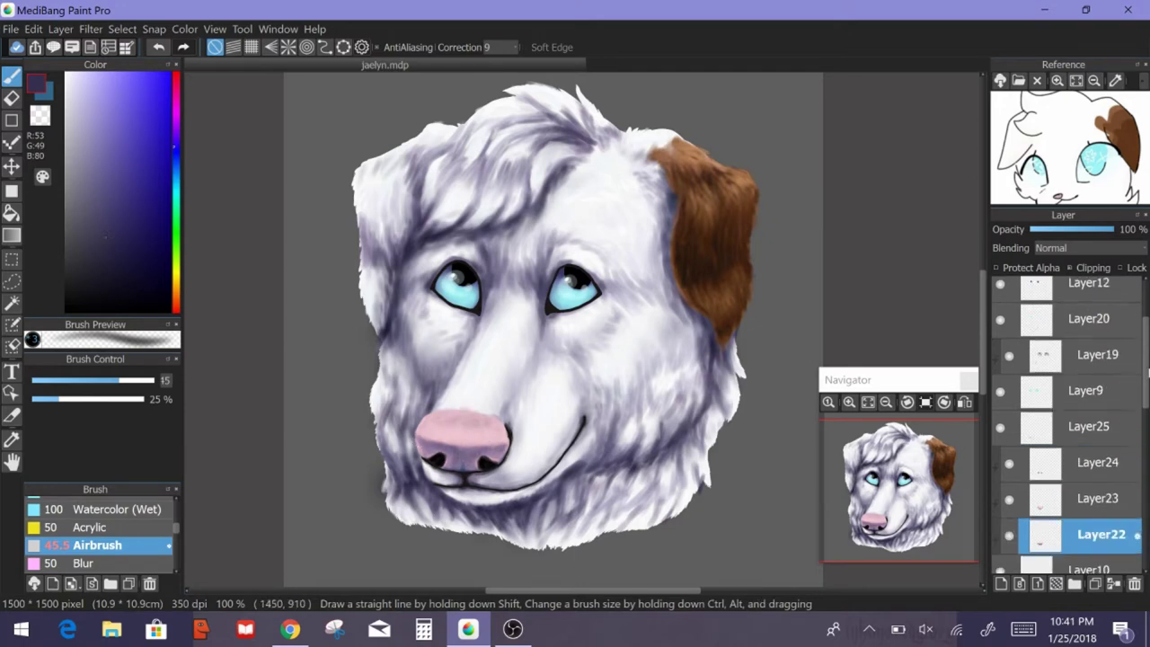
# - Check Layer19 by toggling its visibility, and airbrush darker fur shadows around the inner eye corners on Layer26
pyautogui.click(1100, 472)
pyautogui.click(1005, 472)
pyautogui.click(1005, 471)
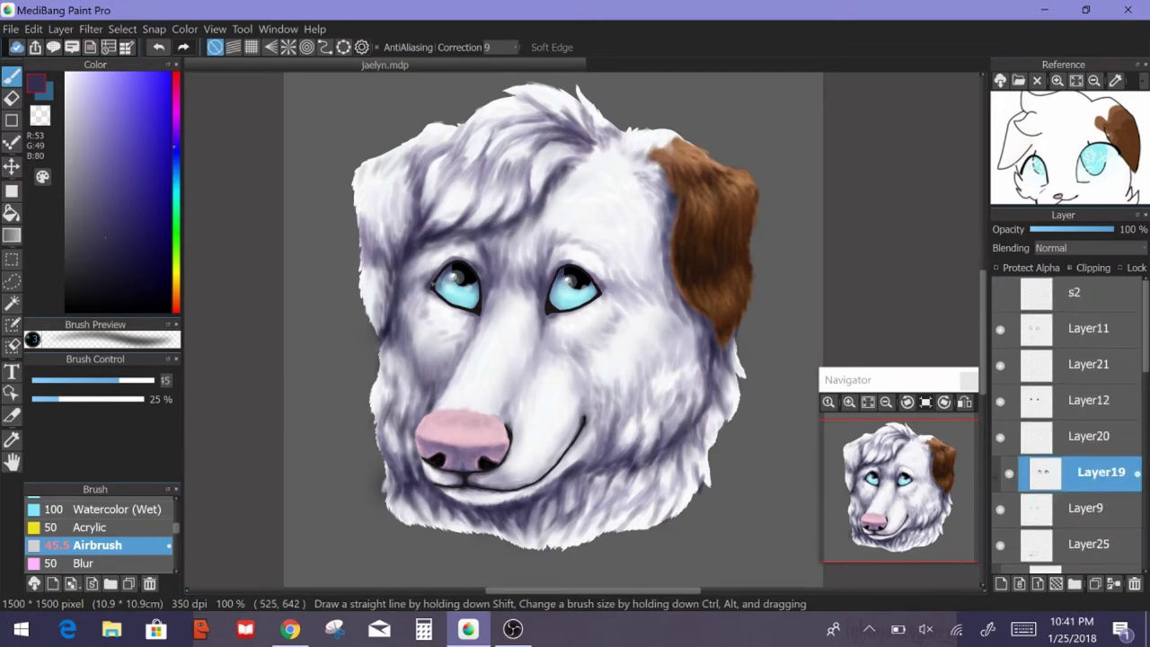
pyautogui.scroll(3, 572, 308)
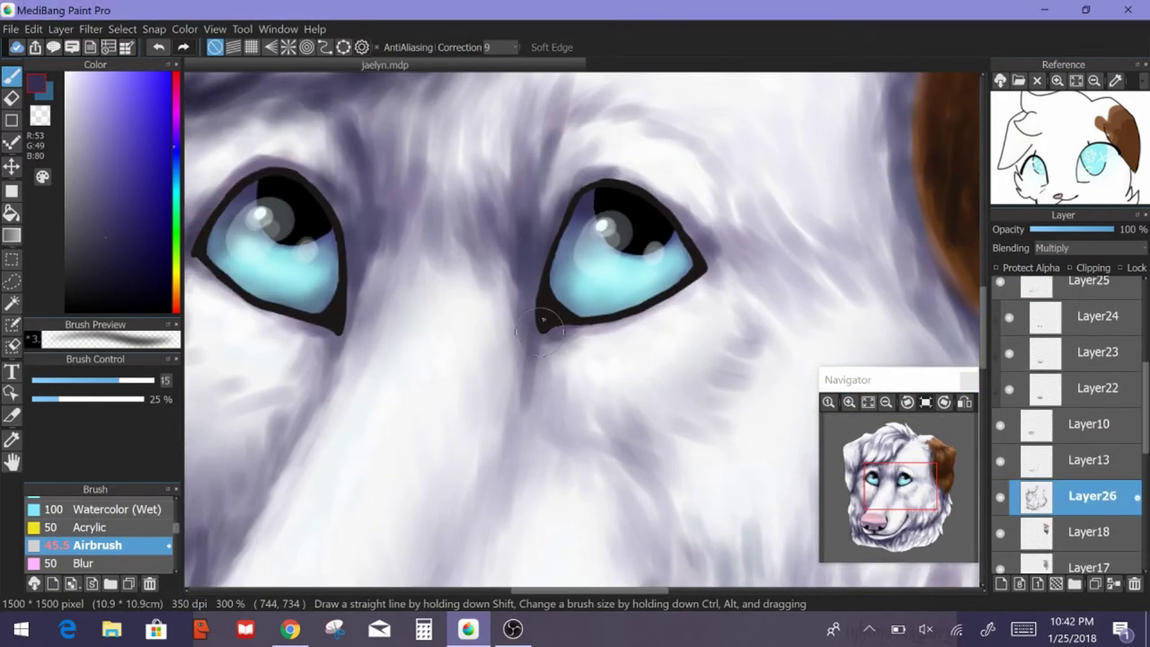
pyautogui.scroll(-4, 540, 297)
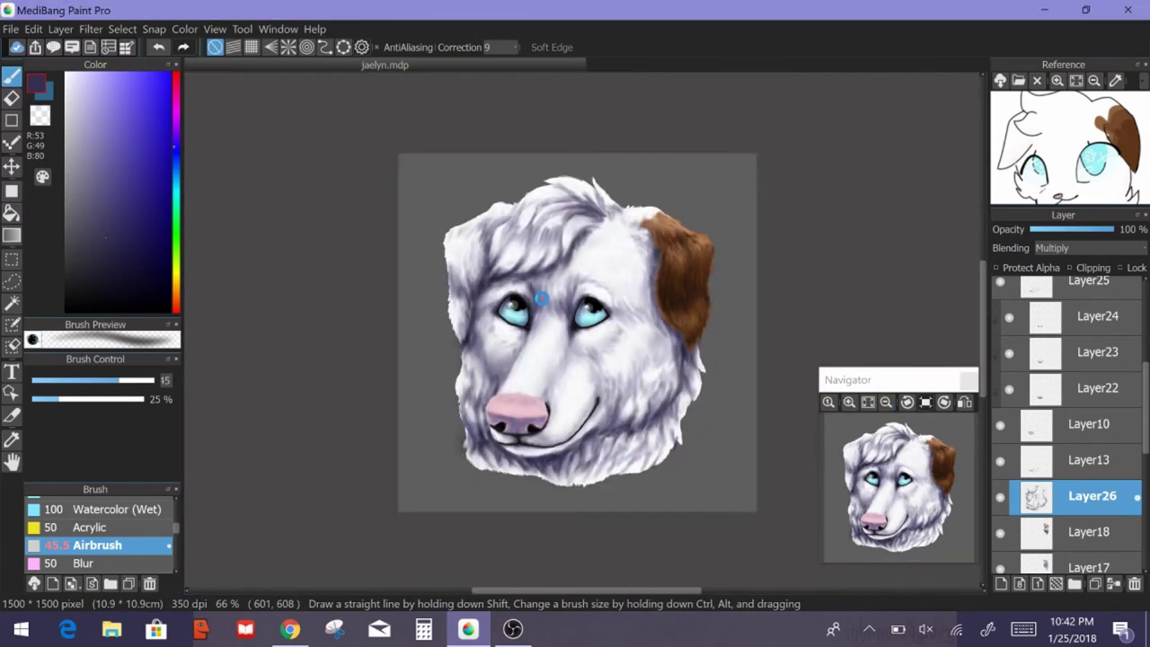
pyautogui.scroll(2, 541, 300)
pyautogui.scroll(3, 1070, 404)
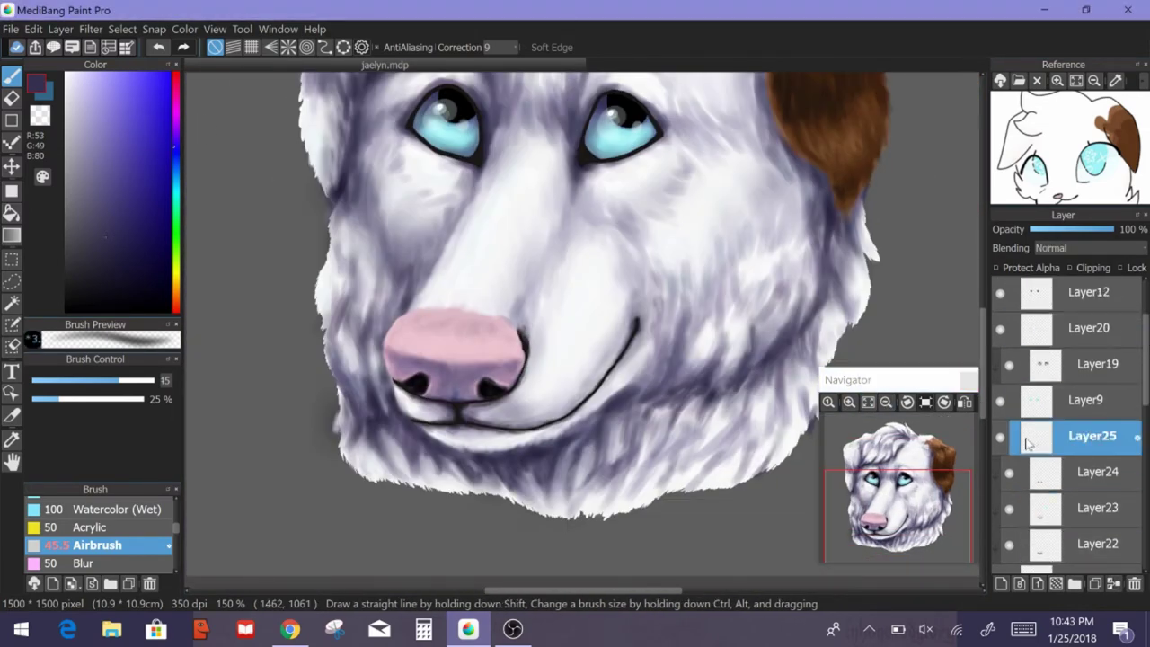
# - Add an Overlay layer above Layer25 and airbrush pale cyan (238, 252, 254) highlights over the fur, brown ear and nose
pyautogui.click(1091, 436)
pyautogui.scroll(-2, 539, 324)
pyautogui.scroll(1, 539, 324)
pyautogui.moveTo(117, 380); pyautogui.dragTo(149, 380)
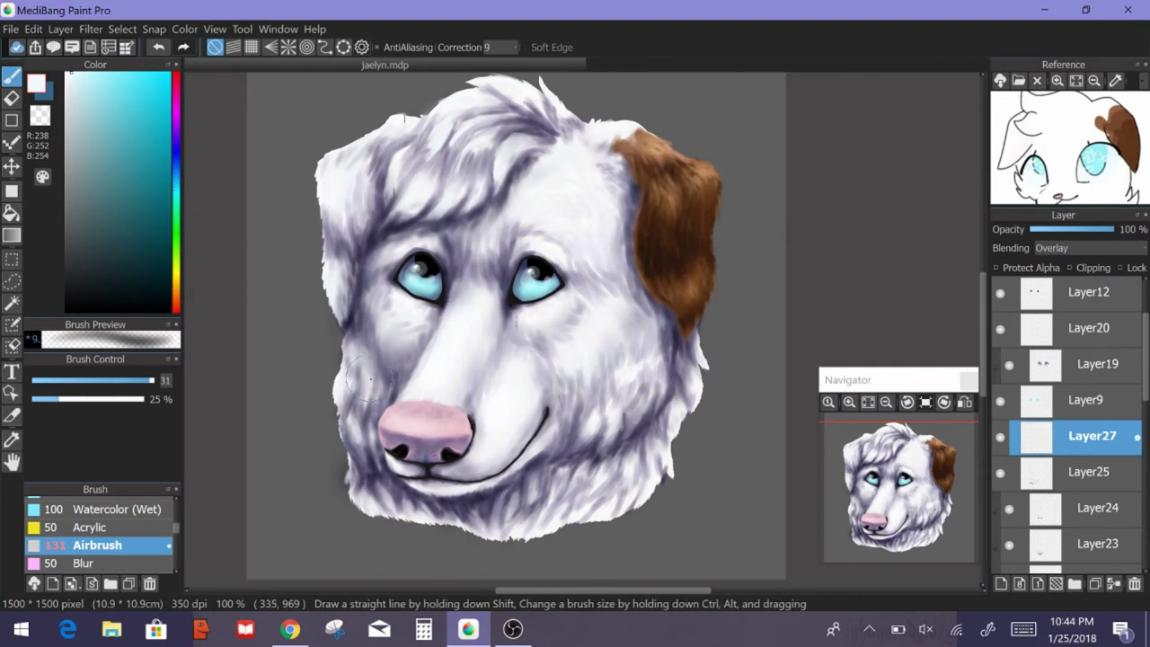
pyautogui.moveTo(539, 510); pyautogui.dragTo(514, 510)
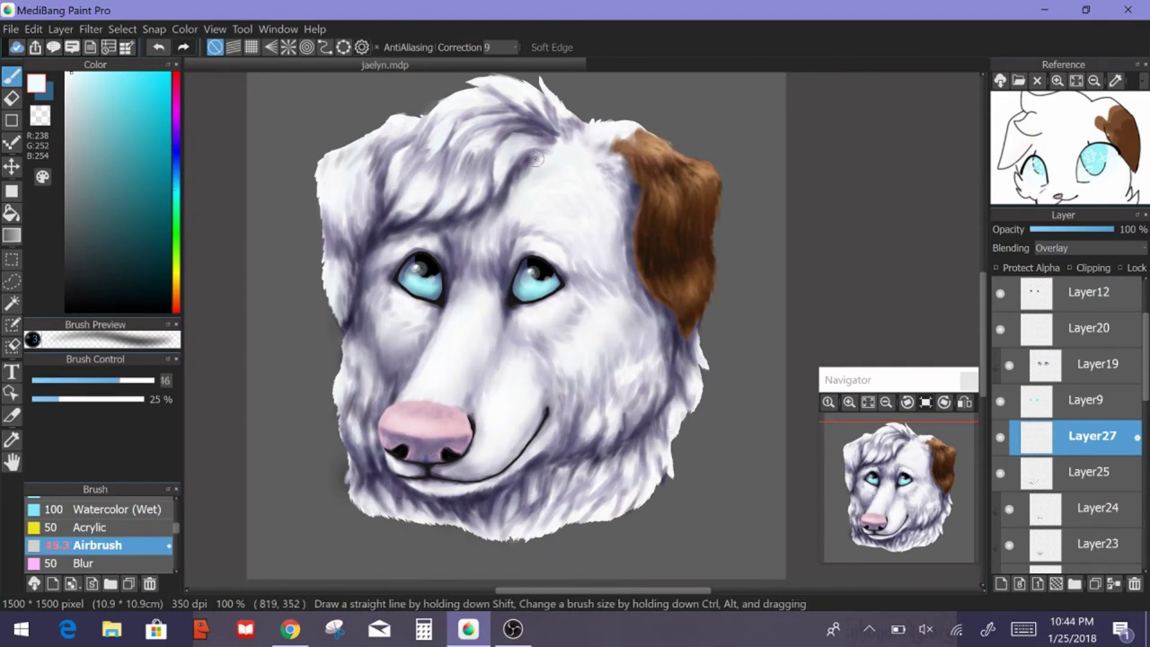
pyautogui.scroll(-1, 423, 238)
pyautogui.scroll(3, 441, 422)
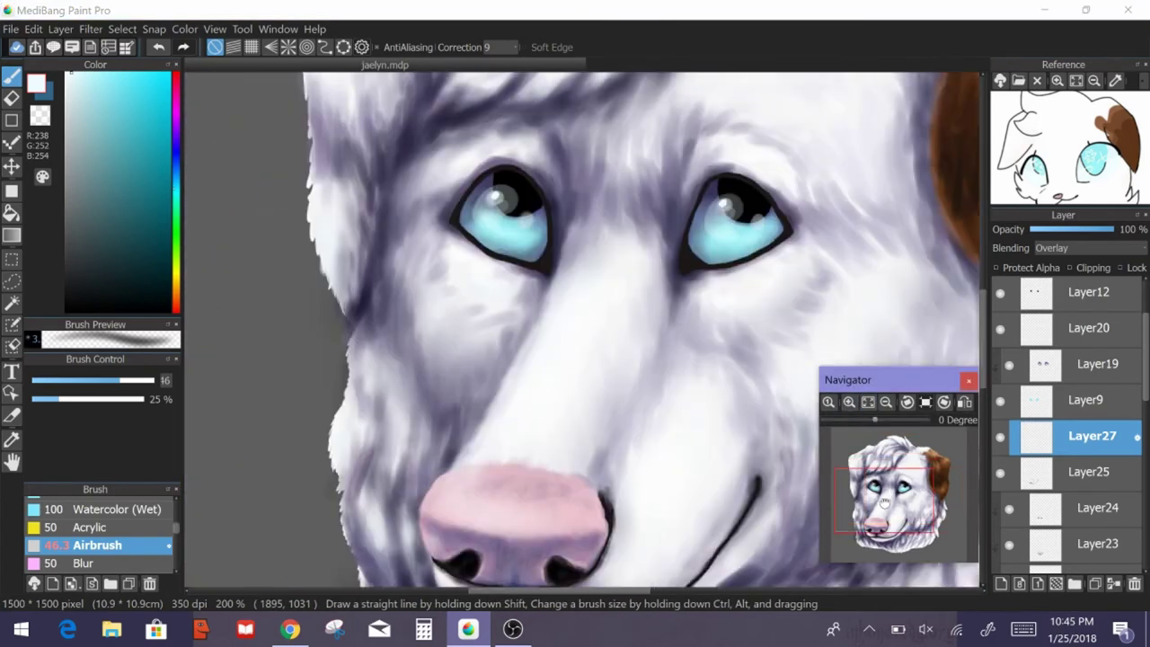
pyautogui.scroll(-3, 453, 442)
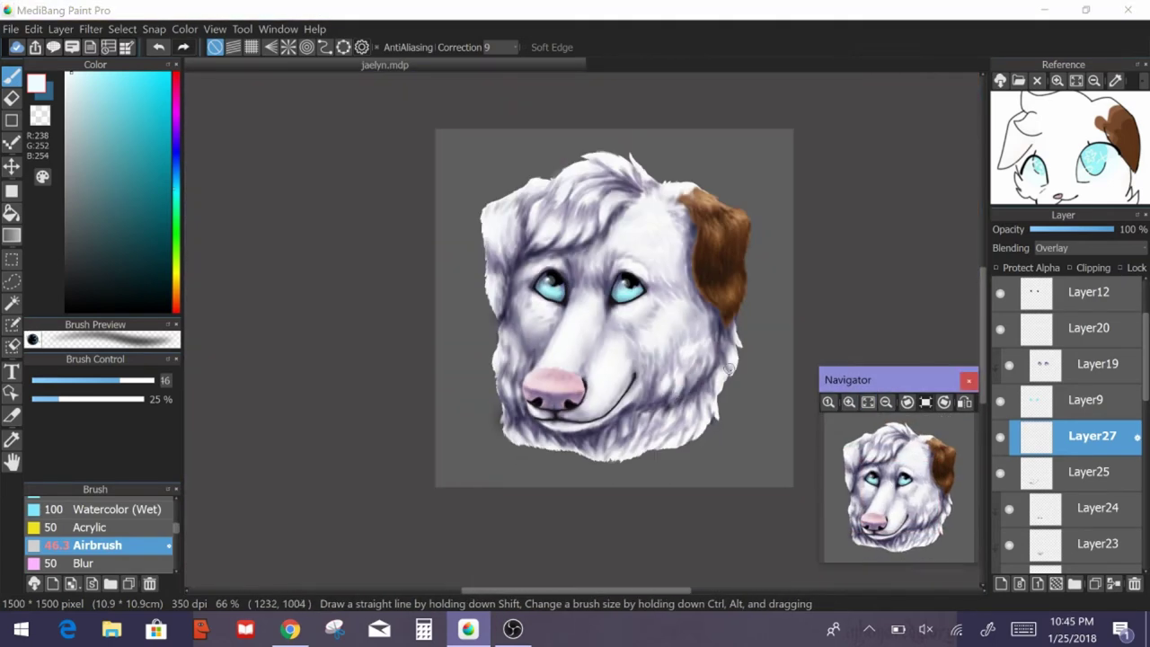
# - Draw pale whiskers on both sides of the muzzle on Layer29 with Pen (Sharp) size 10, and lower the layer's opacity to 58%
pyautogui.scroll(2, 1096, 378)
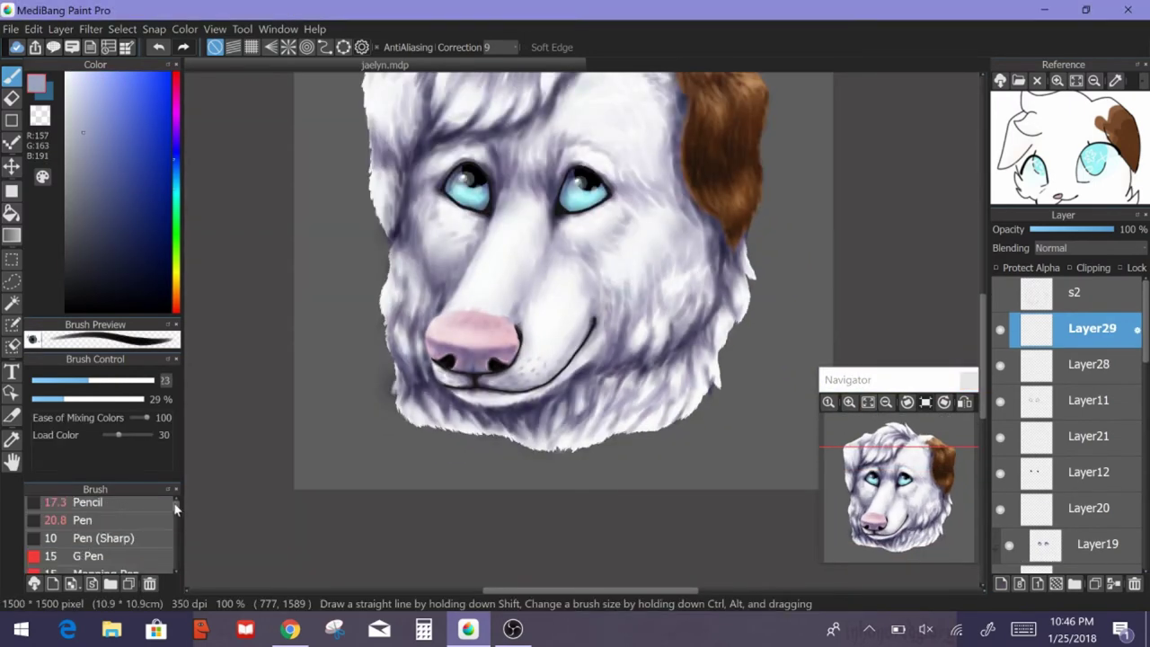
pyautogui.click(108, 540)
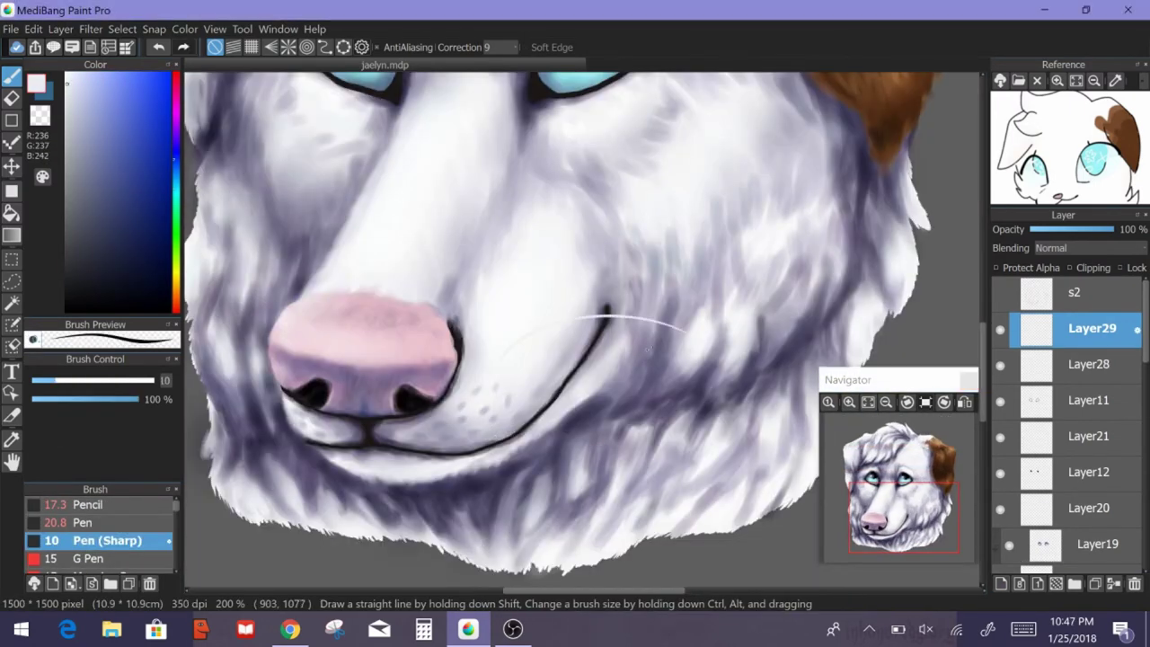
pyautogui.press('h')
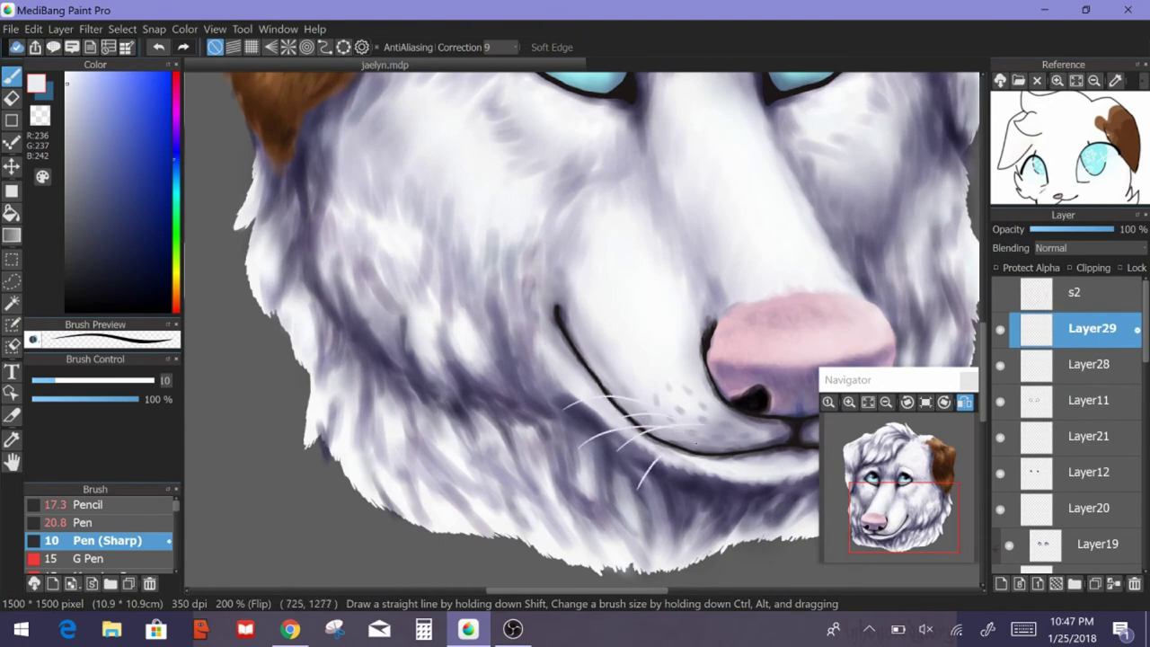
pyautogui.scroll(-3, 696, 444)
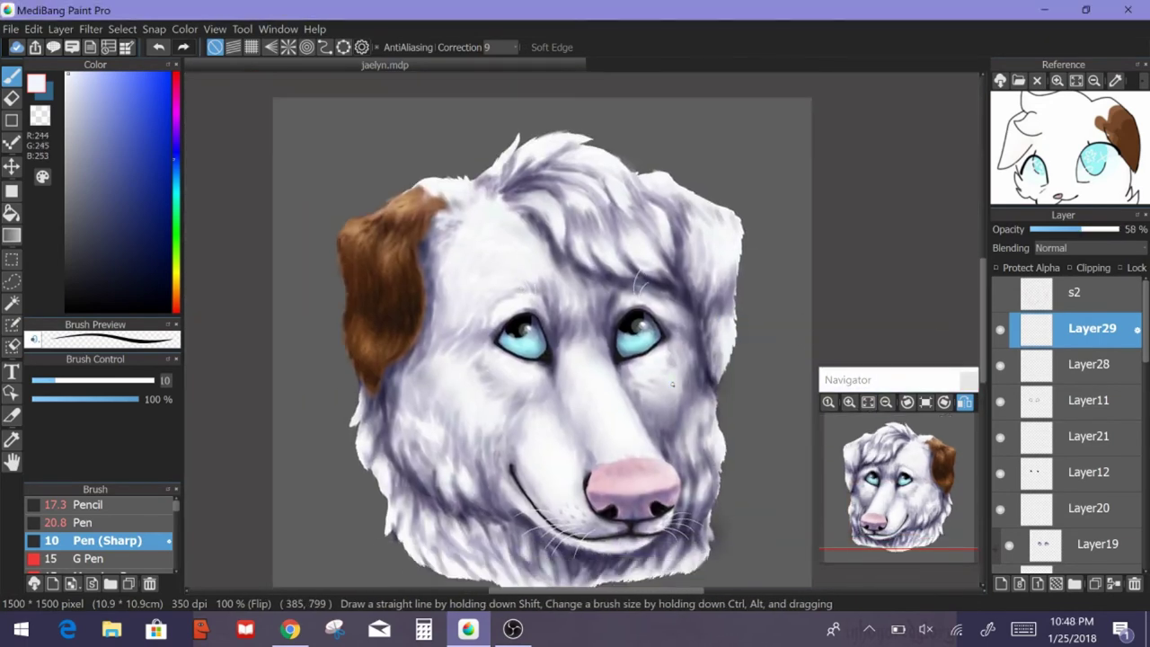
# - Unflip the canvas, add a Multiply layer above Layer11, and airbrush dark (35, 34, 53) shadows into the fur under the jaw
pyautogui.click(964, 401)
pyautogui.click(886, 401)
pyautogui.click(1091, 399)
pyautogui.click(1004, 582)
pyautogui.scroll(-3, 99, 530)
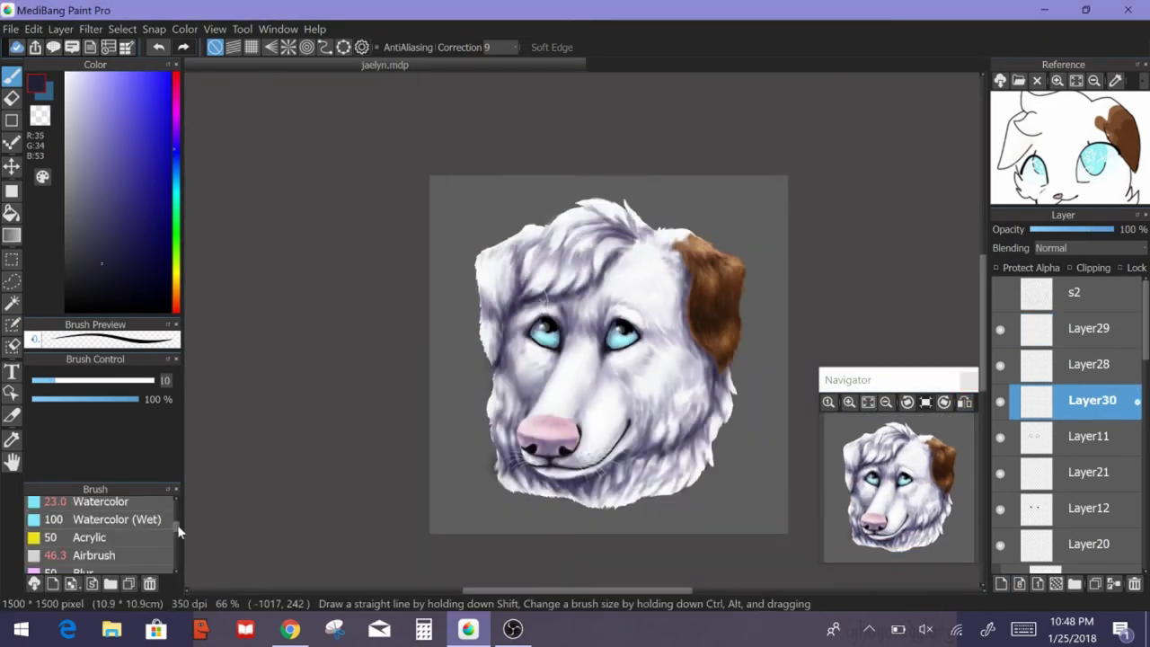
pyautogui.click(97, 536)
pyautogui.scroll(2, 334, 483)
pyautogui.moveTo(494, 530); pyautogui.dragTo(597, 490)
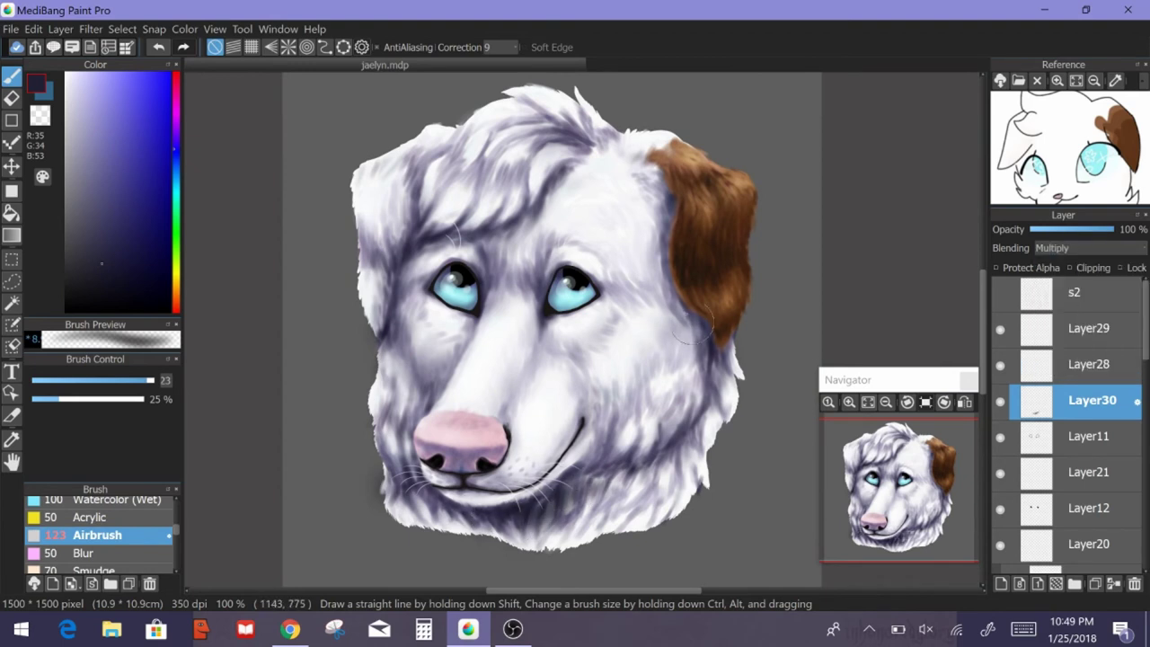
# - Adjust the opacity of the Multiply shadow layer, Layer30, while viewing the whole head
pyautogui.scroll(-1, 589, 323)
pyautogui.click(1087, 233)
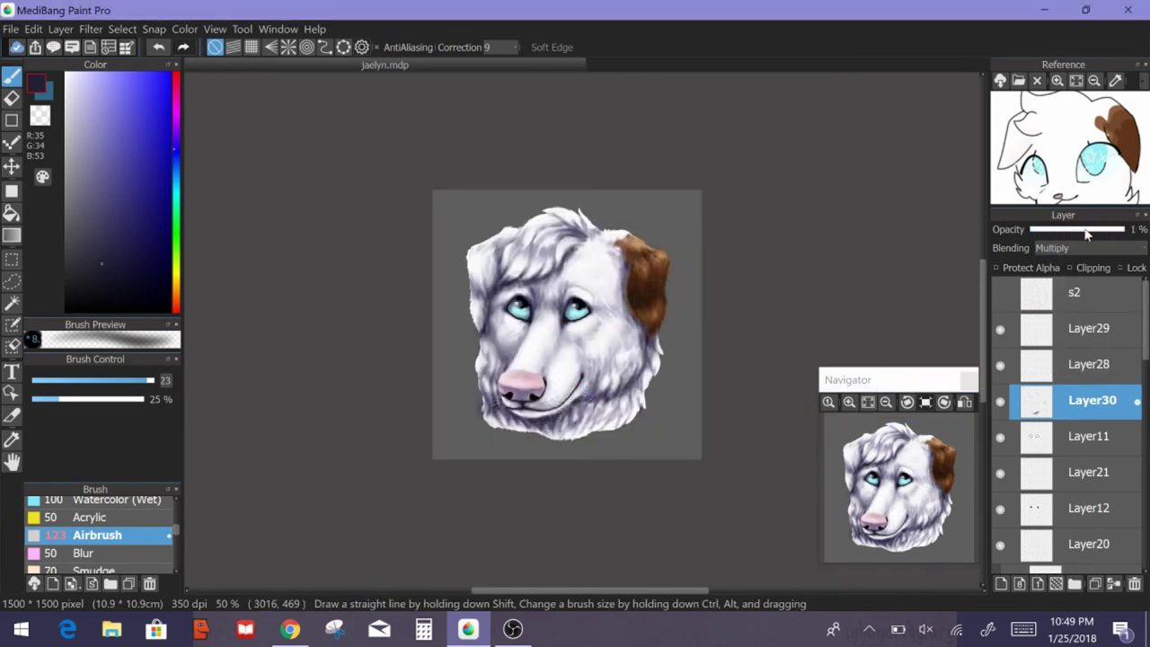
pyautogui.click(1085, 231)
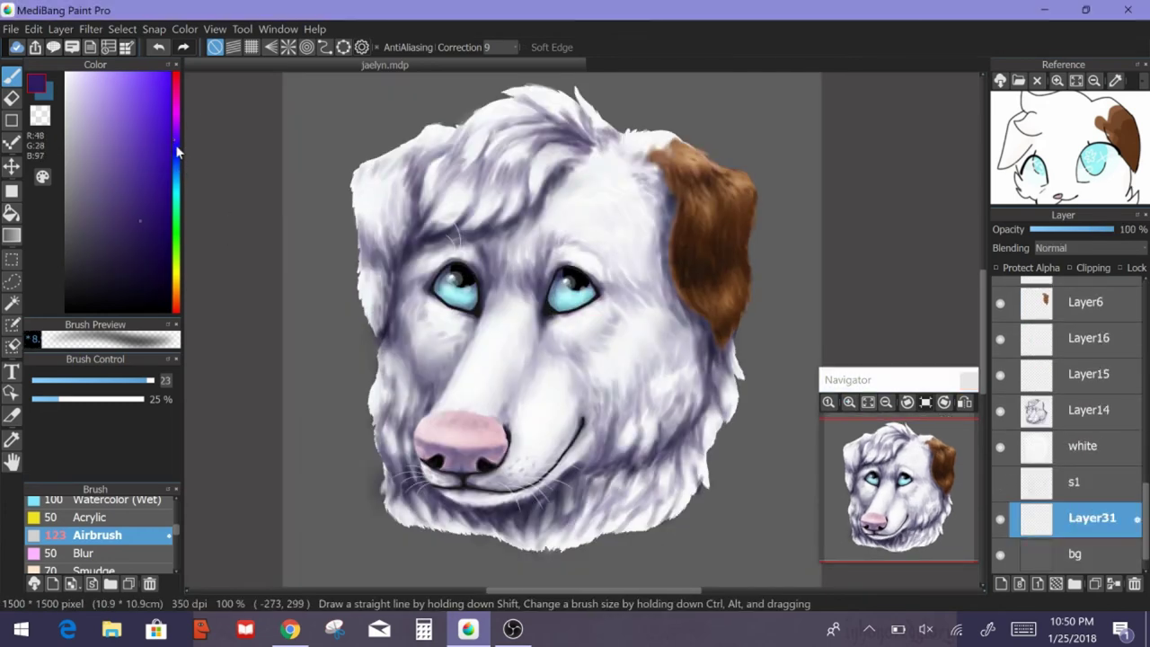
# - Paint the background purple (75, 61, 107) on Layer31 with the Pen at size 1000, hiding and reshowing the white layer to check coverage
pyautogui.scroll(3, 158, 514)
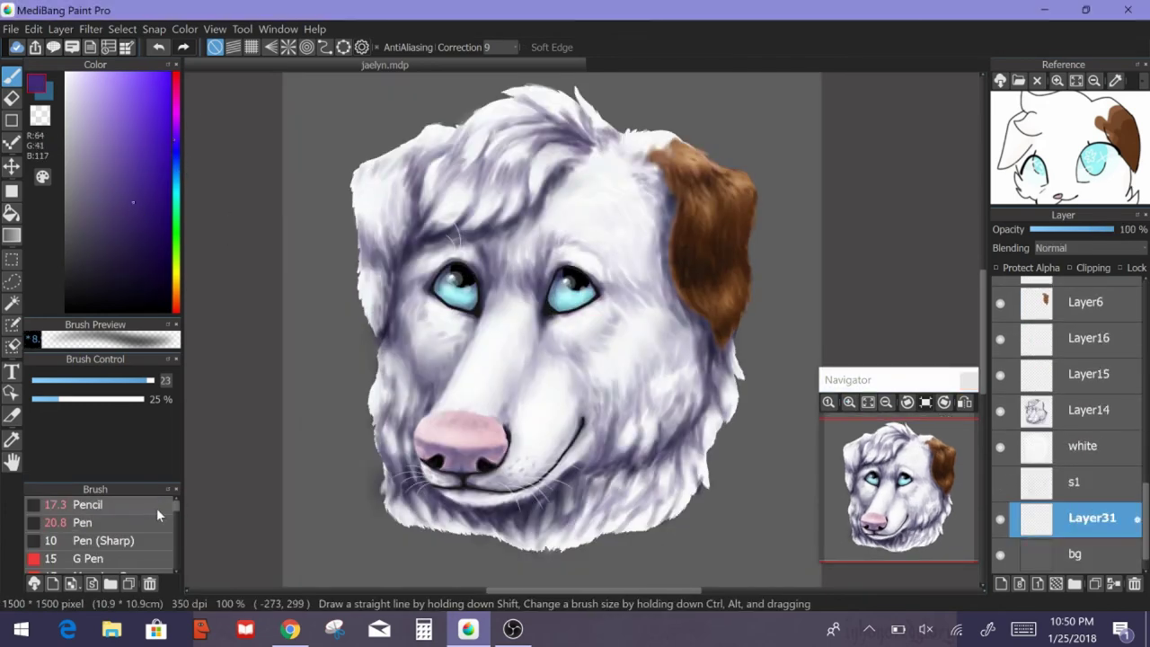
pyautogui.click(154, 504)
pyautogui.click(154, 522)
pyautogui.moveTo(320, 236); pyautogui.dragTo(429, 550)
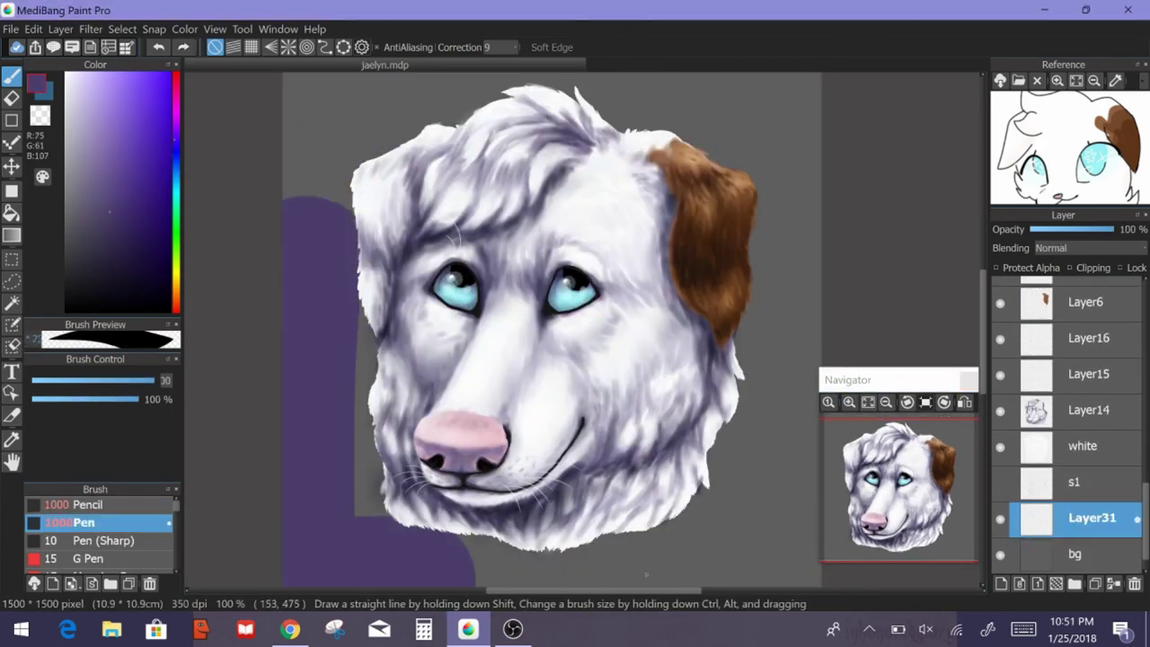
pyautogui.moveTo(645, 573)
pyautogui.mouseDown()
pyautogui.moveTo(539, 144)
pyautogui.moveTo(758, 238)
pyautogui.mouseUp()
pyautogui.click(1000, 447)
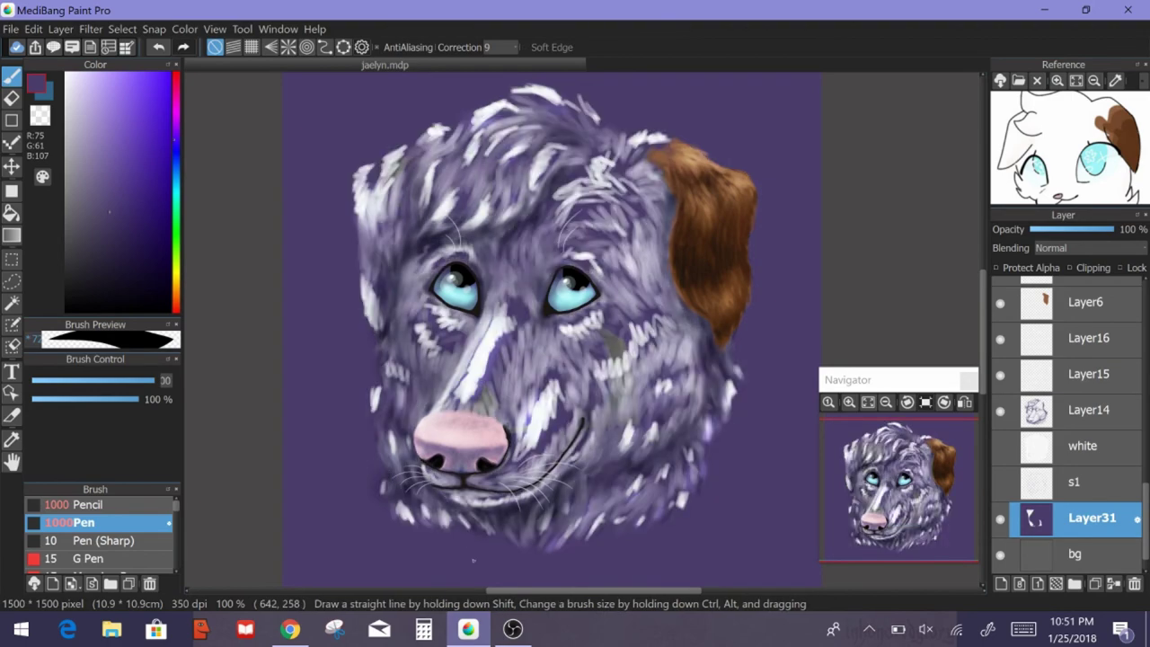
pyautogui.click(1000, 447)
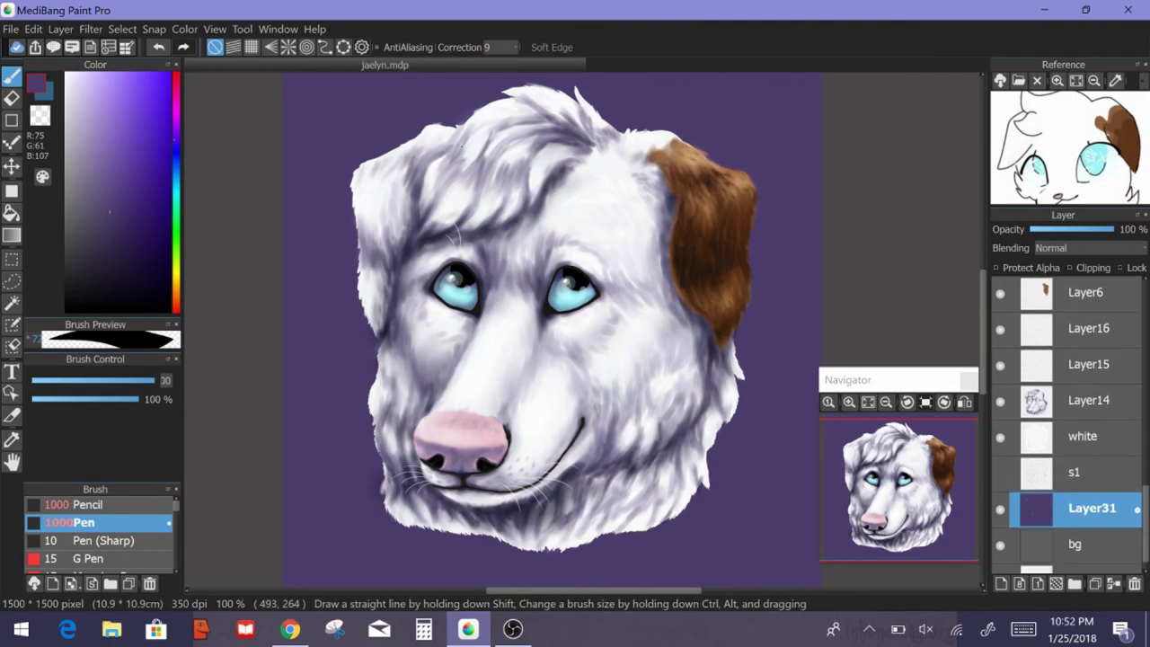